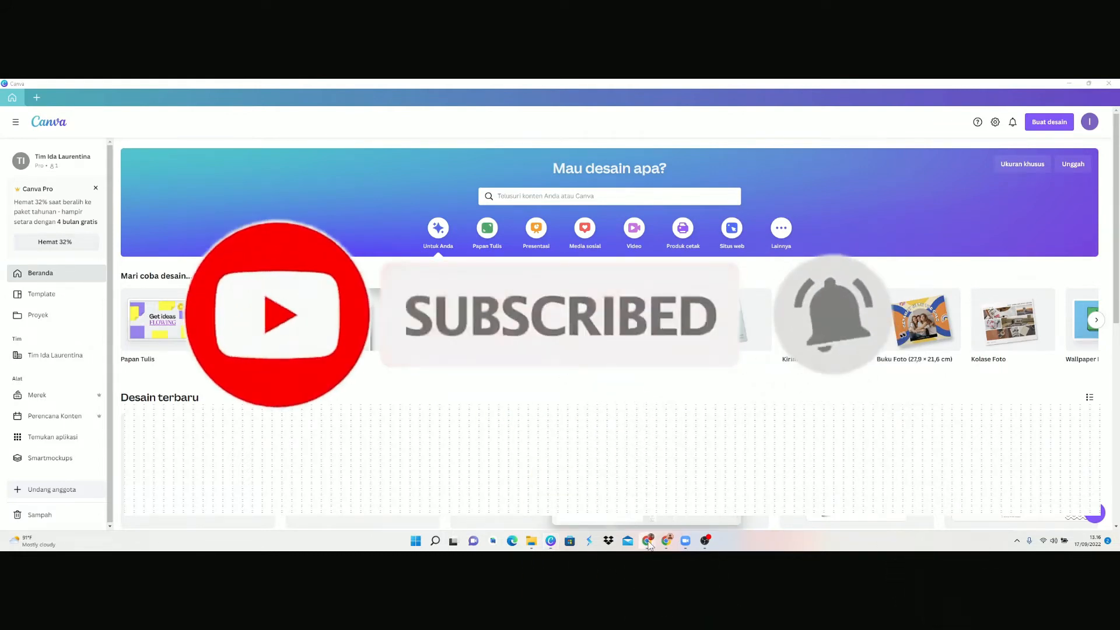
# - Switch to the Chrome browser and search Google for "canva" from a new tab
pyautogui.click(648, 542)
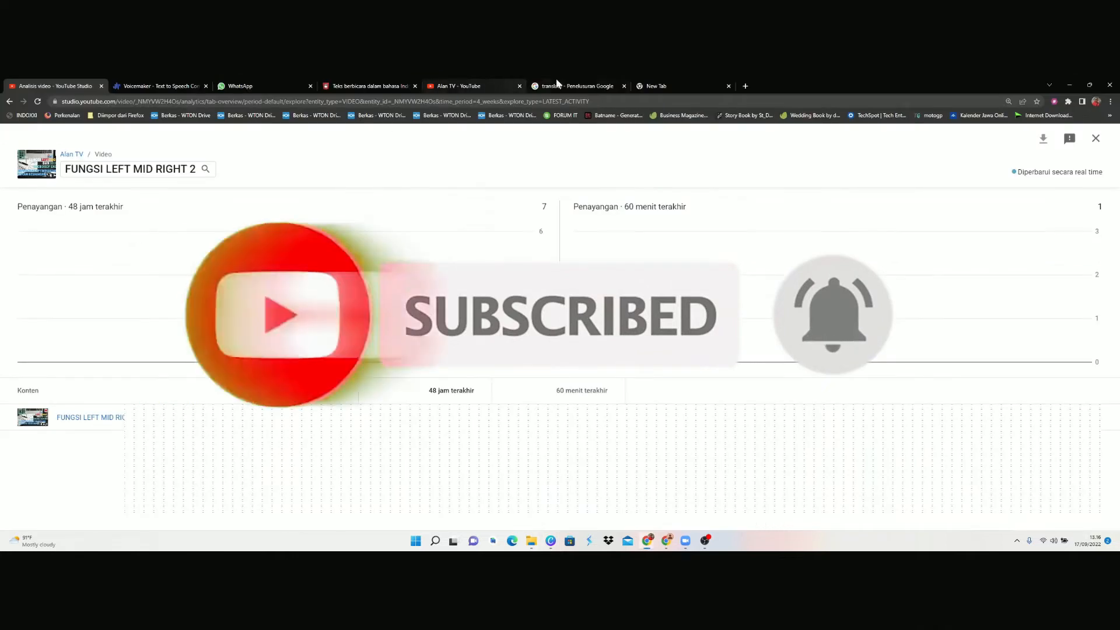
pyautogui.click(684, 79)
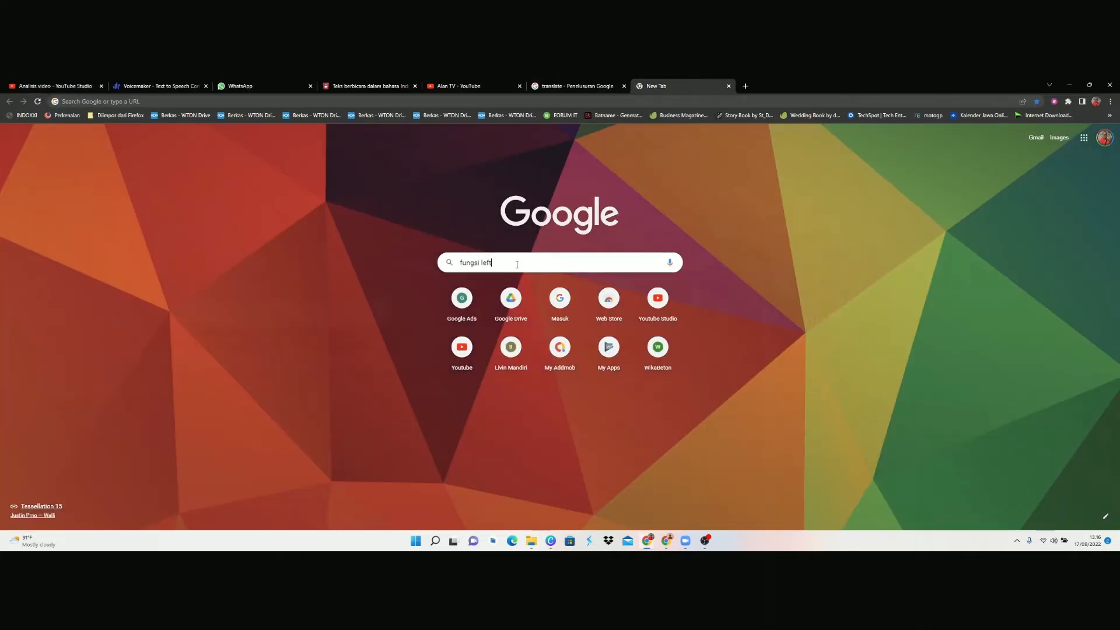
pyautogui.moveTo(493, 263); pyautogui.dragTo(448, 264)
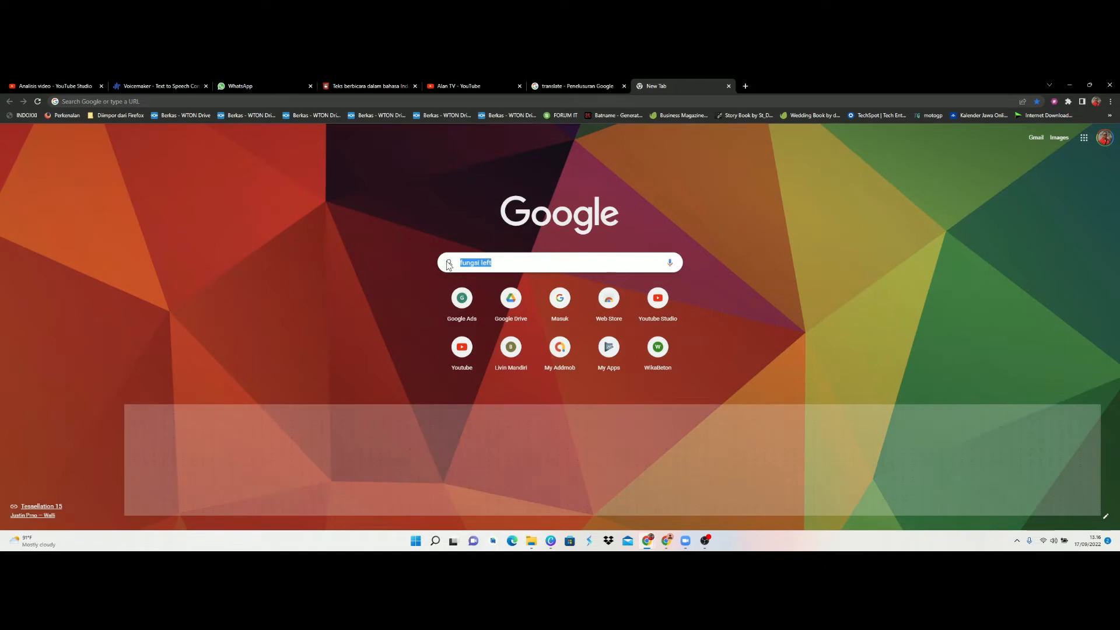
pyautogui.write('canva')
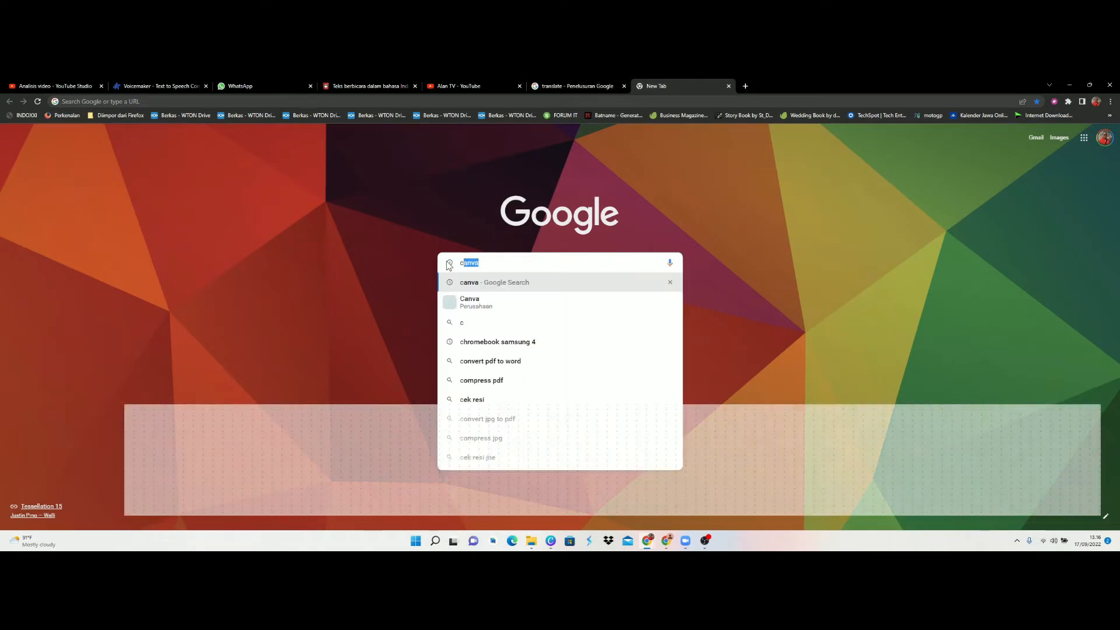
pyautogui.click(469, 302)
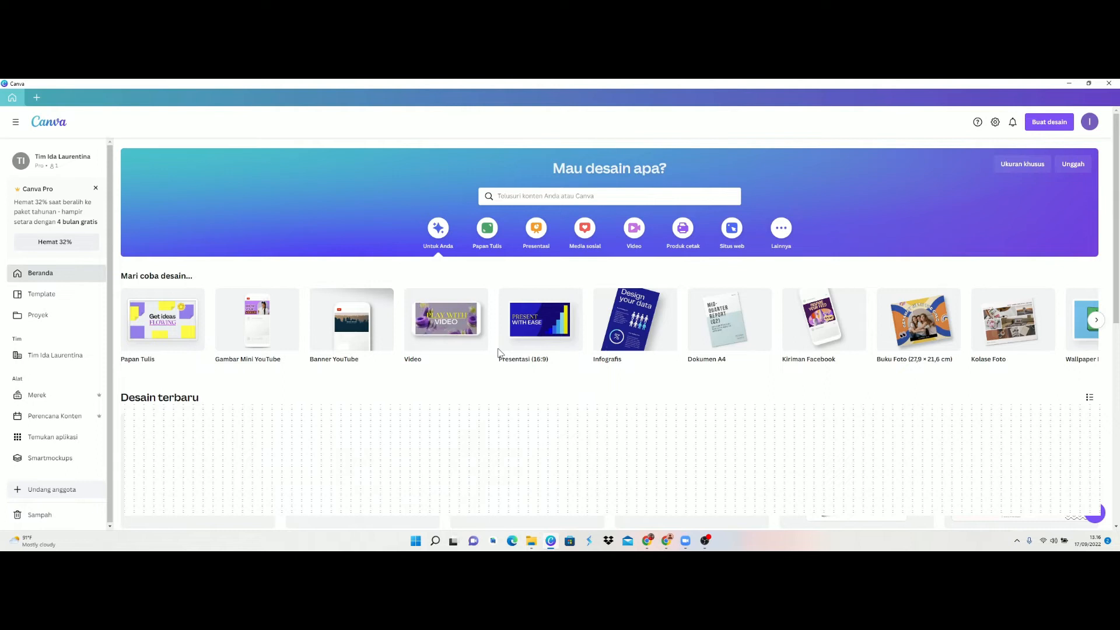
# - Collapse the side navigation of the Canva home page and browse the design types in the Lainnya category
pyautogui.moveTo(706, 320)
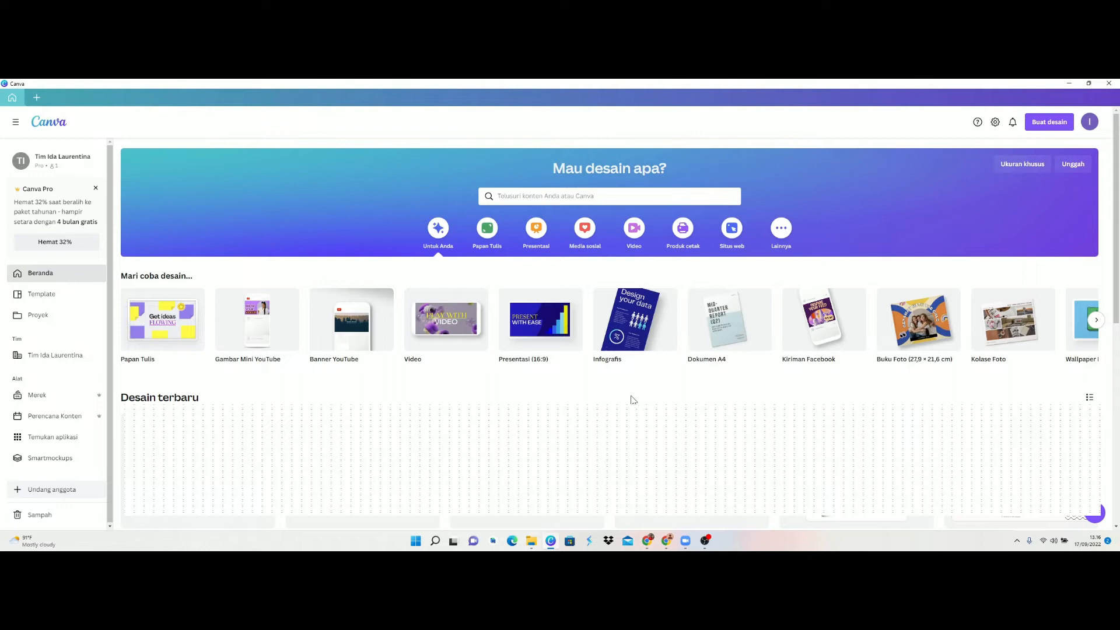
pyautogui.moveTo(821, 356)
pyautogui.click(16, 124)
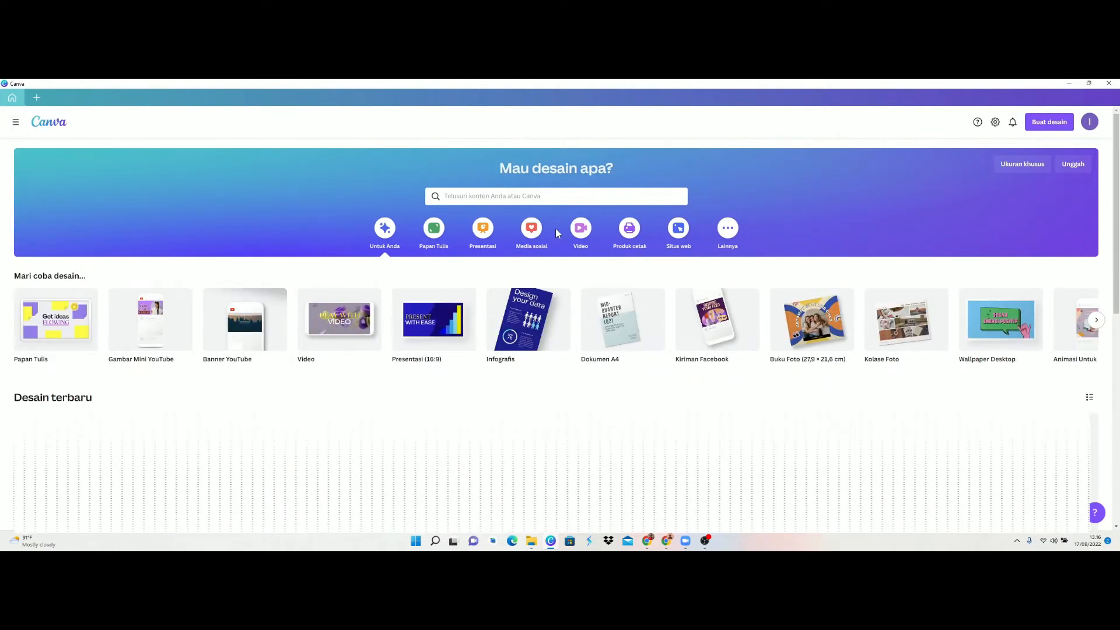
pyautogui.click(727, 228)
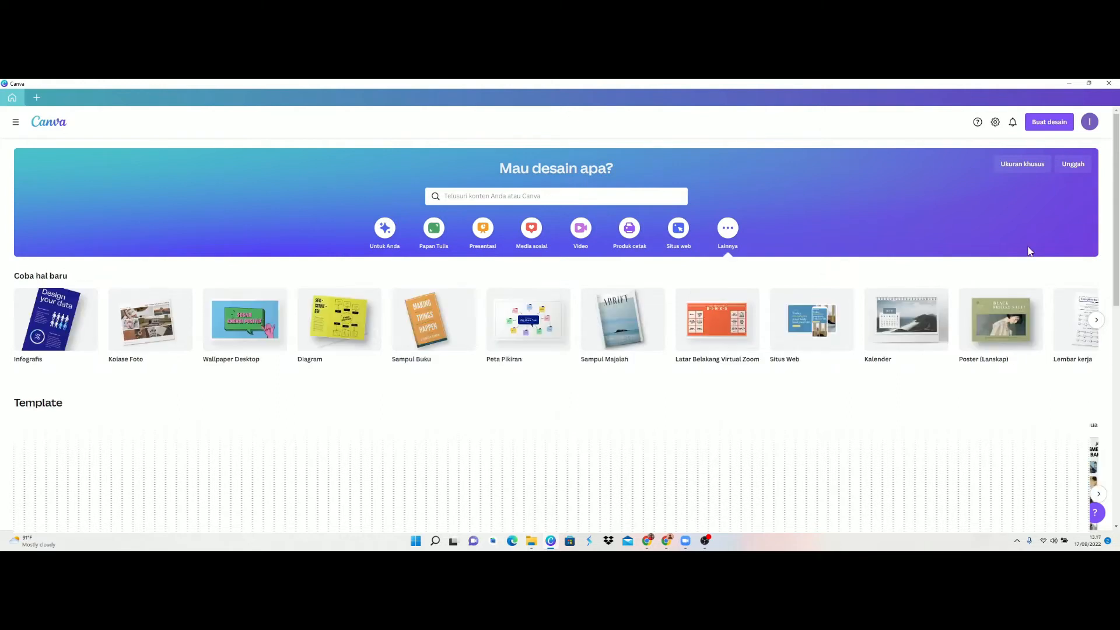
pyautogui.click(1096, 319)
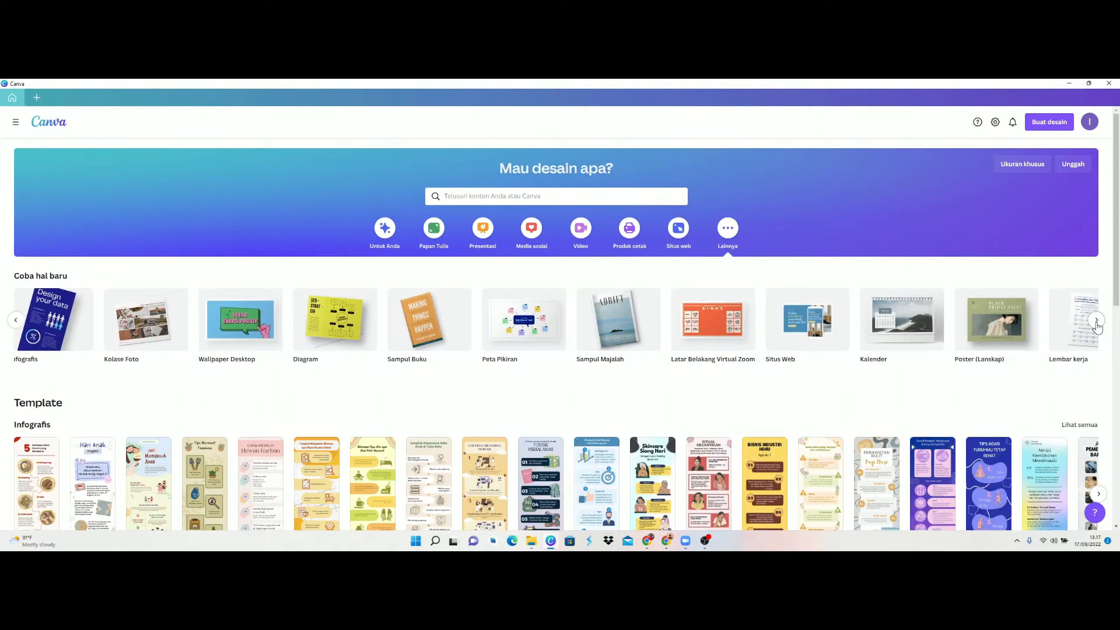
# - Search the templates for "logo" and choose the suggested Logo design type of 500 × 500 px
pyautogui.click(471, 196)
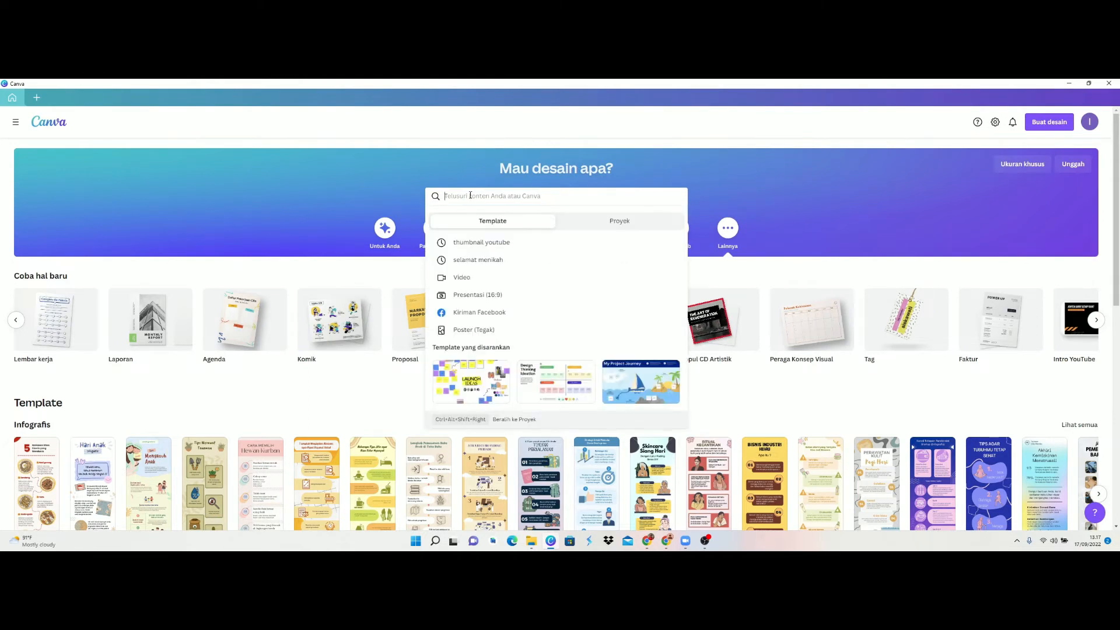
pyautogui.write('logo')
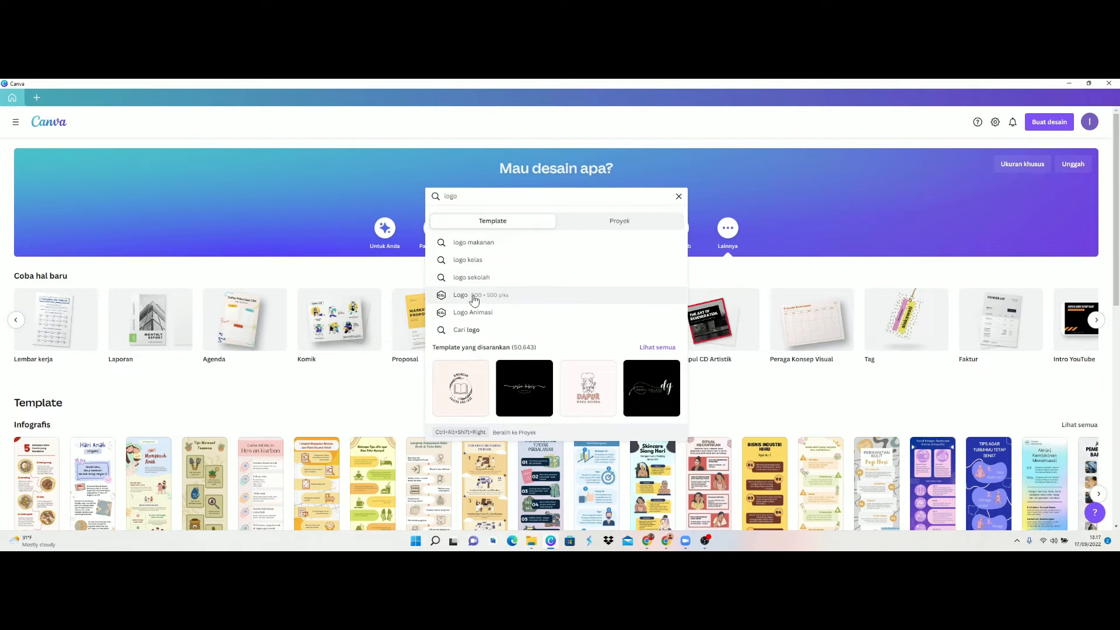
pyautogui.click(474, 298)
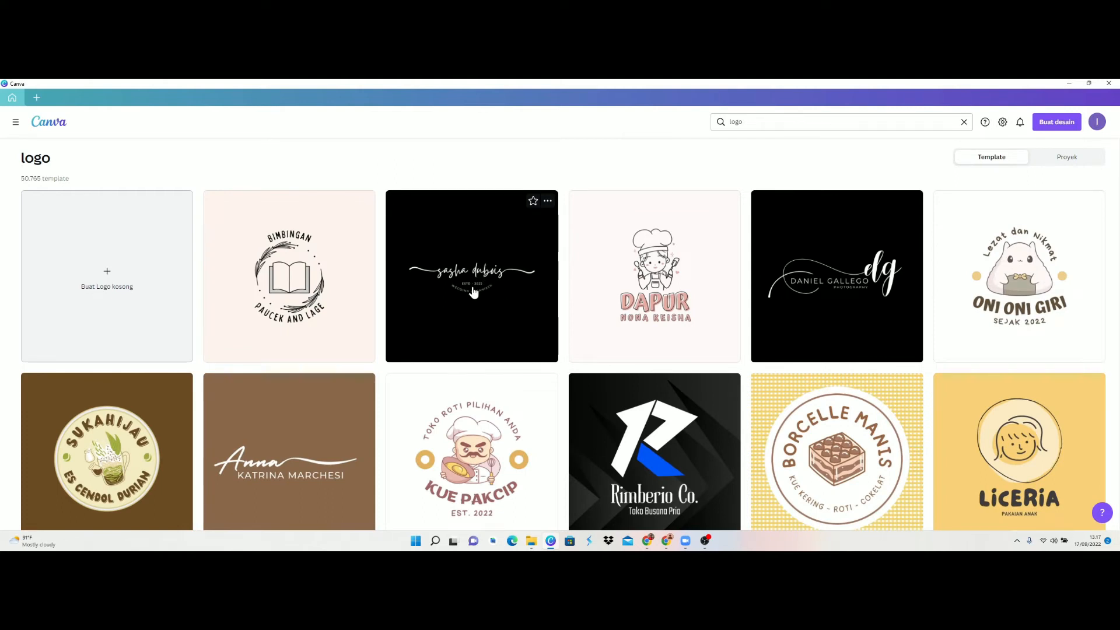
# - Look over the logo templates and create a blank logo design
pyautogui.scroll(-3, 508, 333)
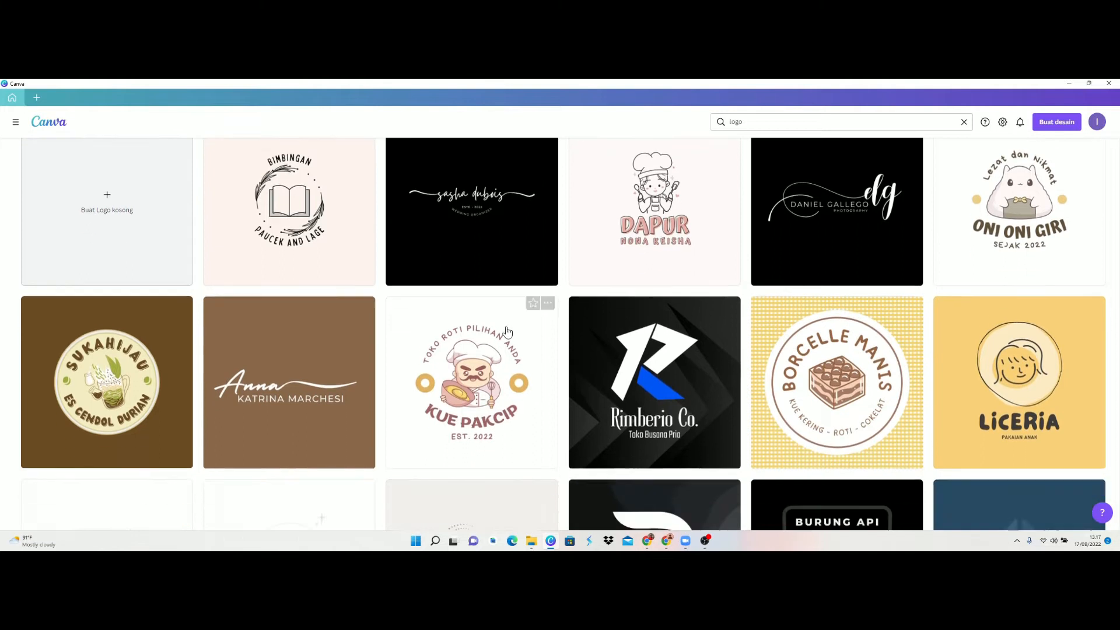
pyautogui.scroll(-4, 474, 436)
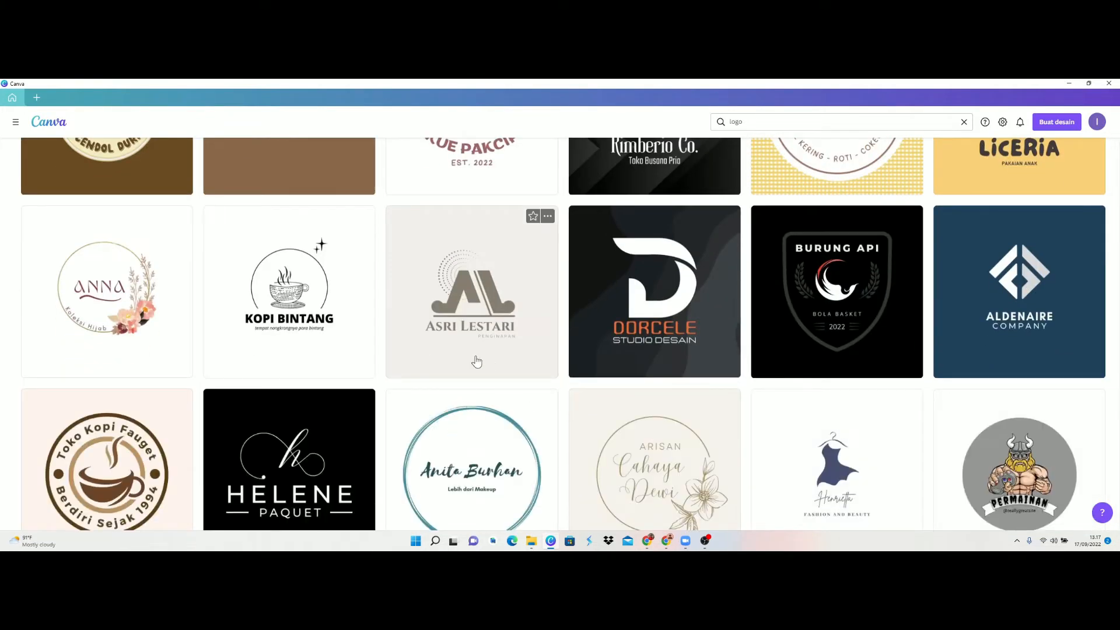
pyautogui.scroll(5, 488, 350)
pyautogui.scroll(3, 487, 336)
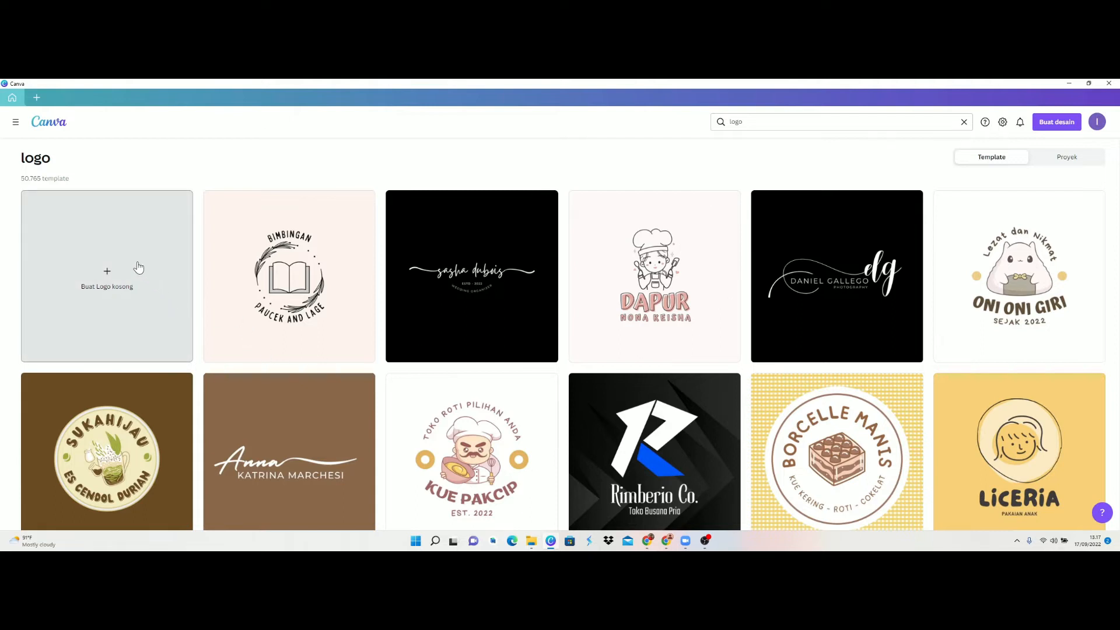
pyautogui.click(110, 277)
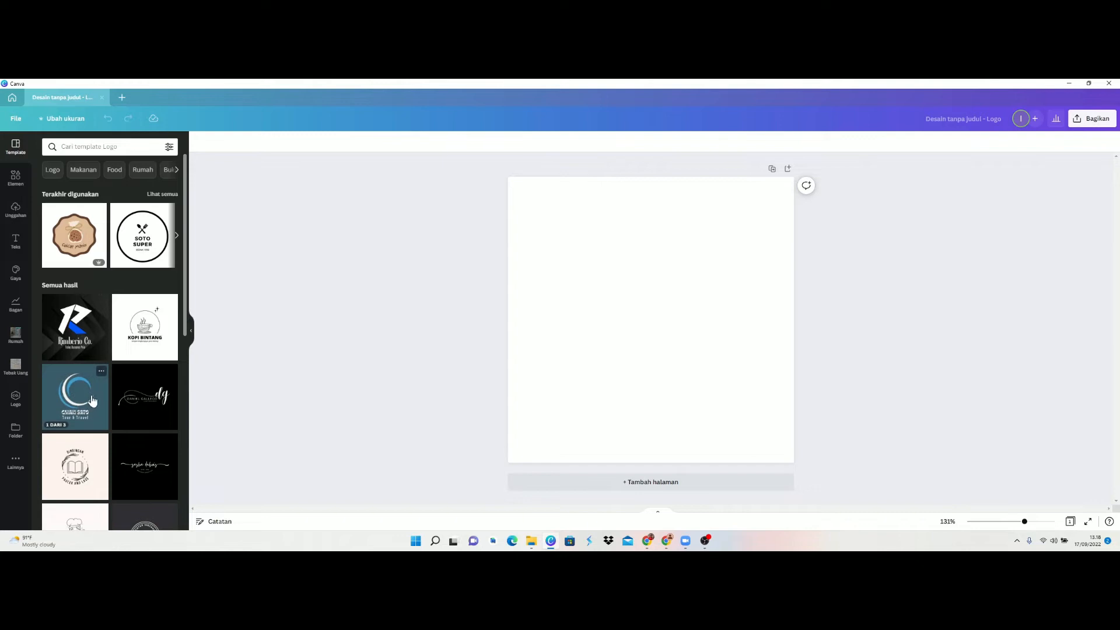
# - Look over the suggested logo templates, then search the design elements for "dilarang merokok"
pyautogui.scroll(-1, 113, 350)
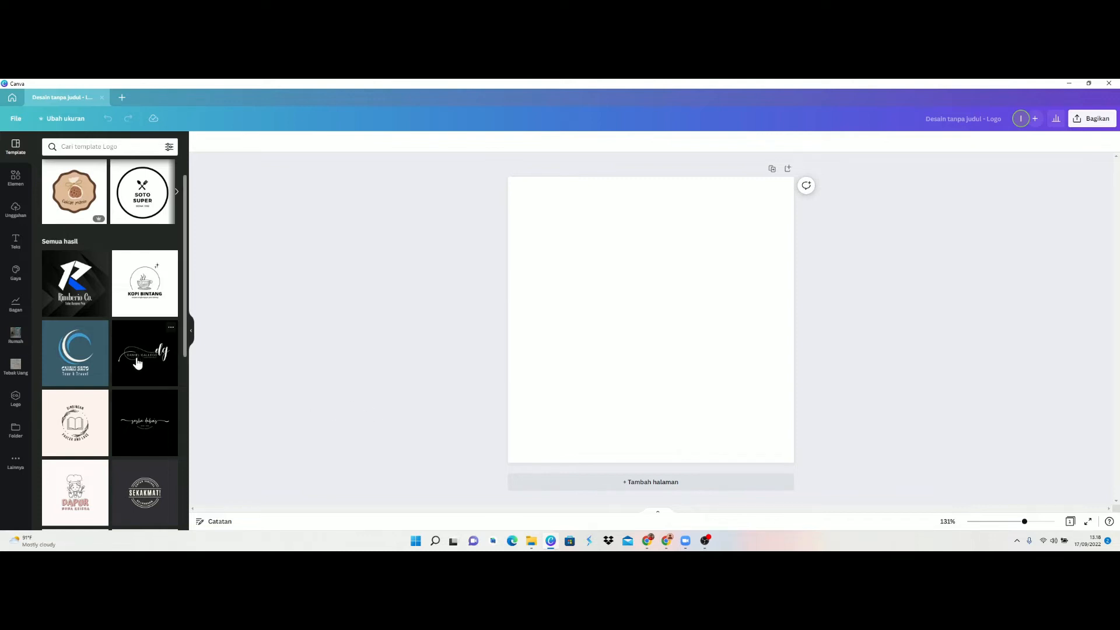
pyautogui.scroll(1, 126, 358)
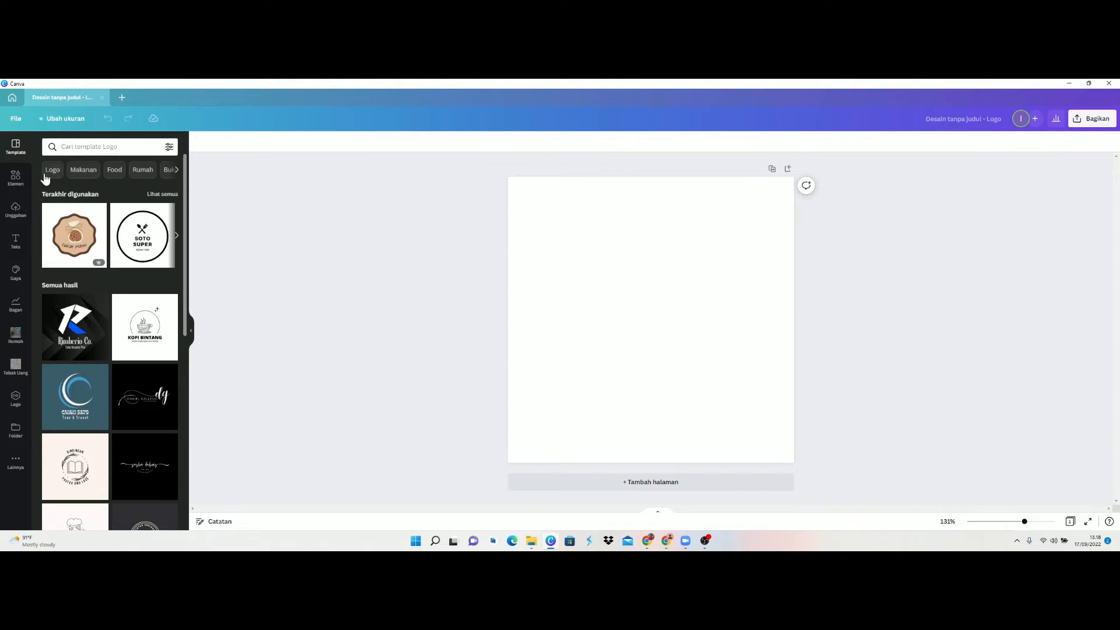
pyautogui.click(14, 177)
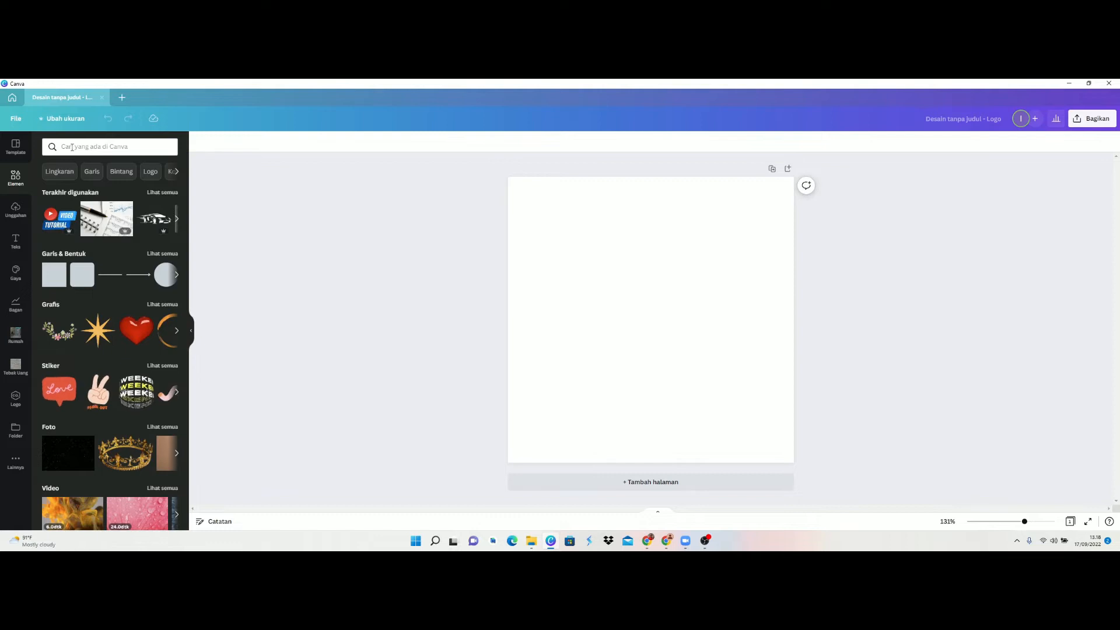
pyautogui.click(72, 147)
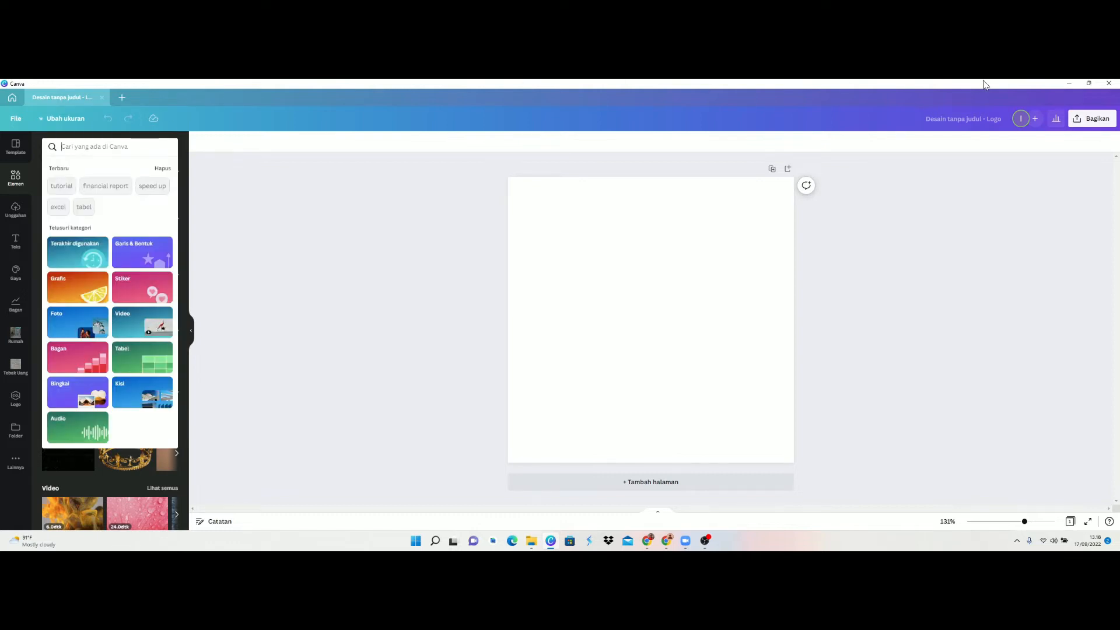
pyautogui.write('di')
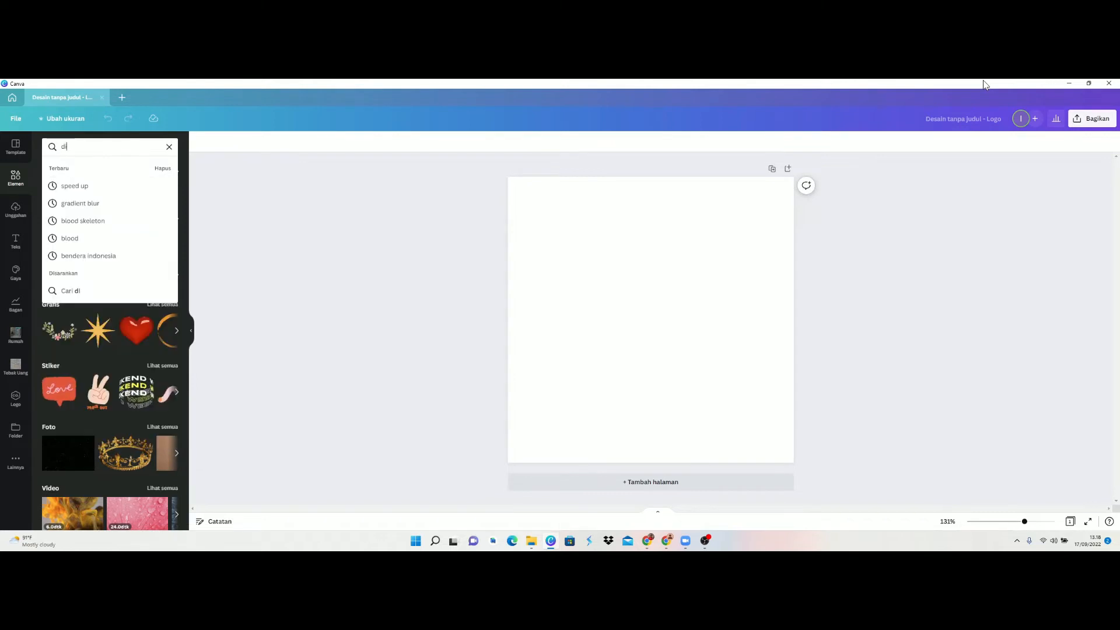
pyautogui.write(' larang')
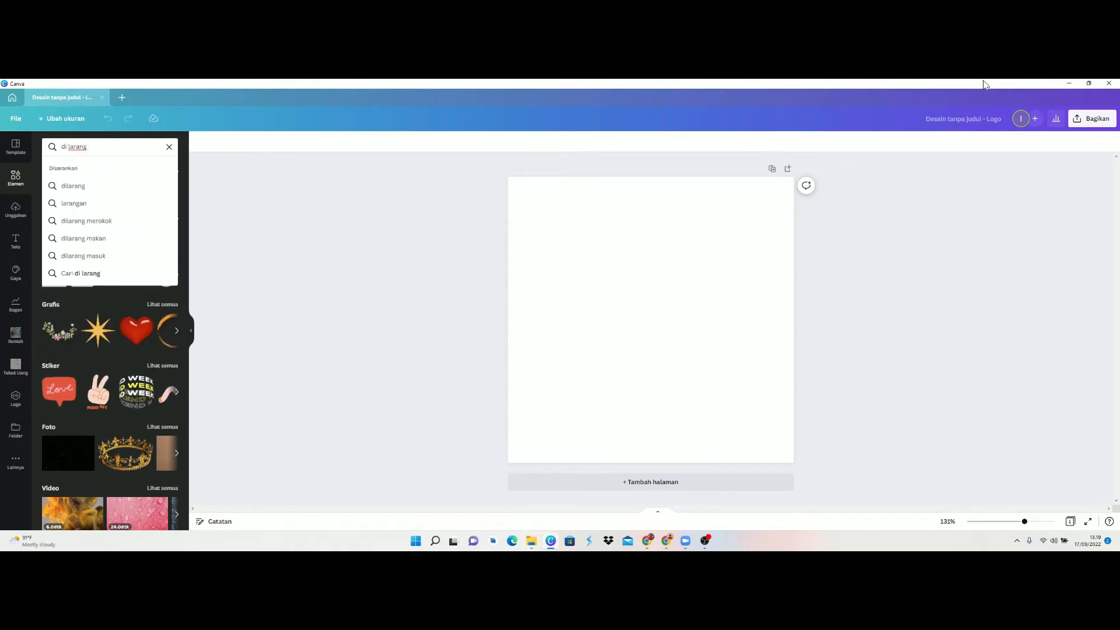
pyautogui.write(' merokok')
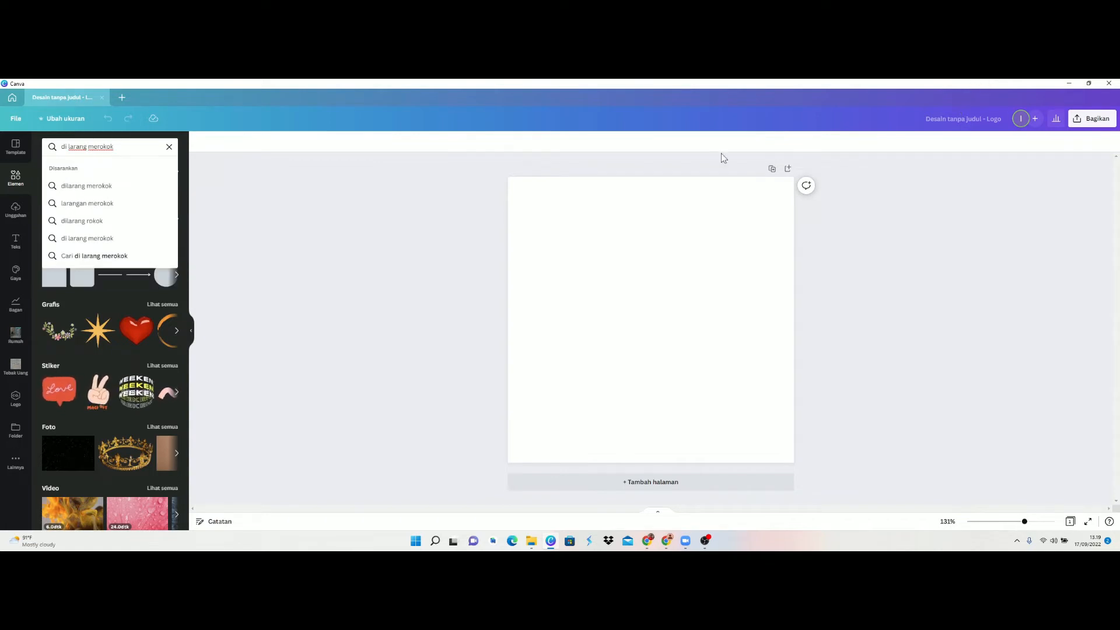
pyautogui.click(108, 187)
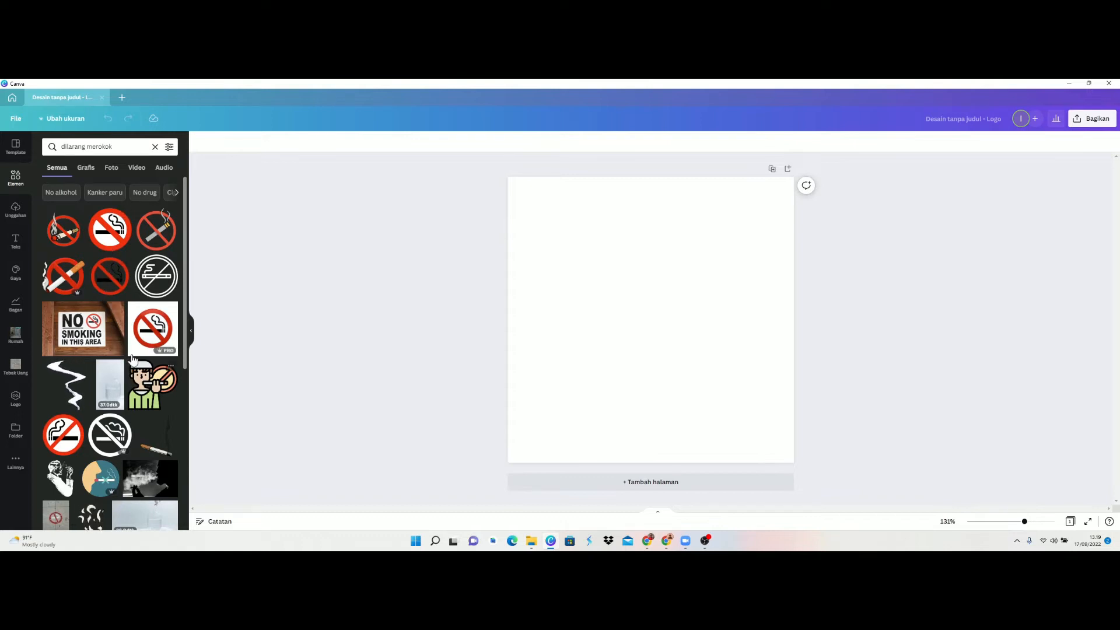
# - Insert the round red no-smoking graphic with the black cigarette and white background onto the blank page
pyautogui.scroll(-2, 106, 388)
pyautogui.scroll(3, 117, 326)
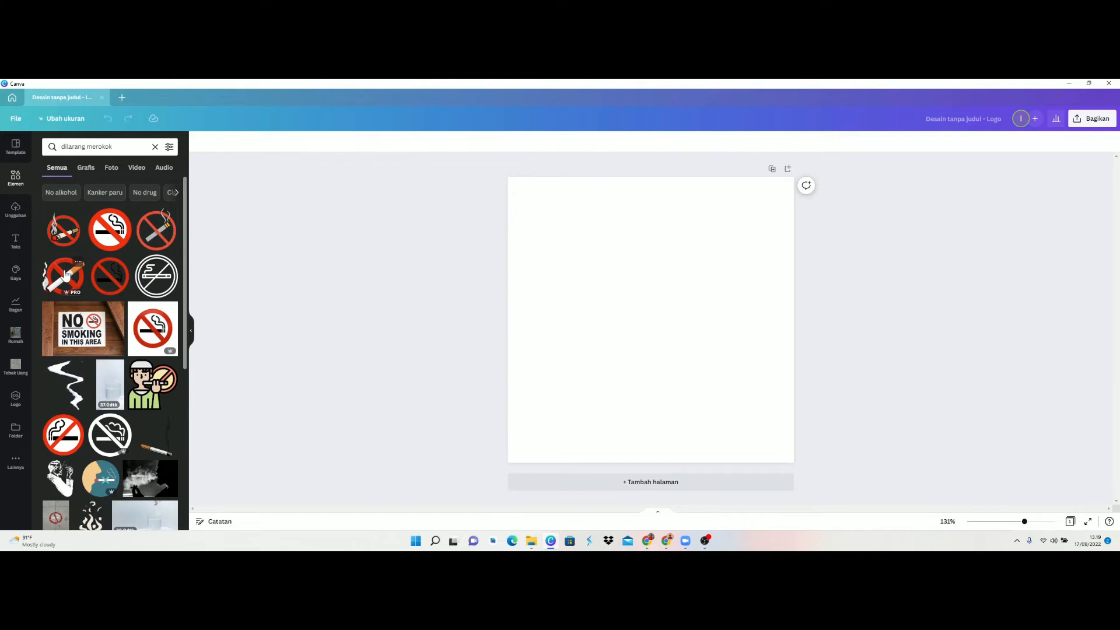
pyautogui.click(111, 229)
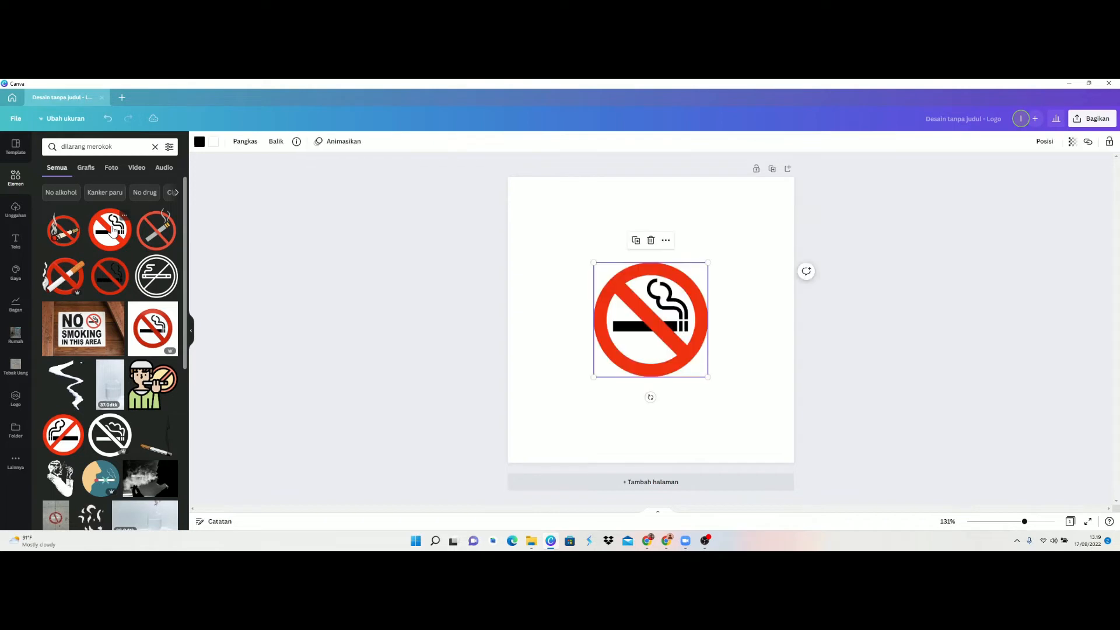
# - Enlarge the no-smoking graphic to about two thirds of the page width and position it near the page centre
pyautogui.moveTo(657, 302); pyautogui.dragTo(638, 301)
pyautogui.moveTo(689, 264); pyautogui.dragTo(736, 215)
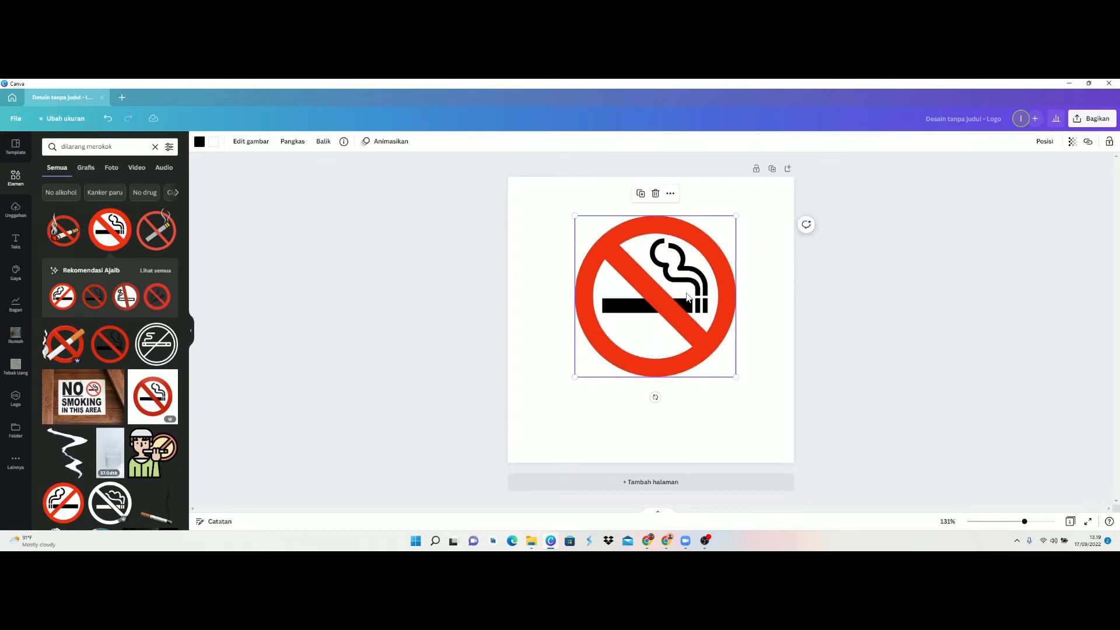
pyautogui.moveTo(678, 291); pyautogui.dragTo(677, 303)
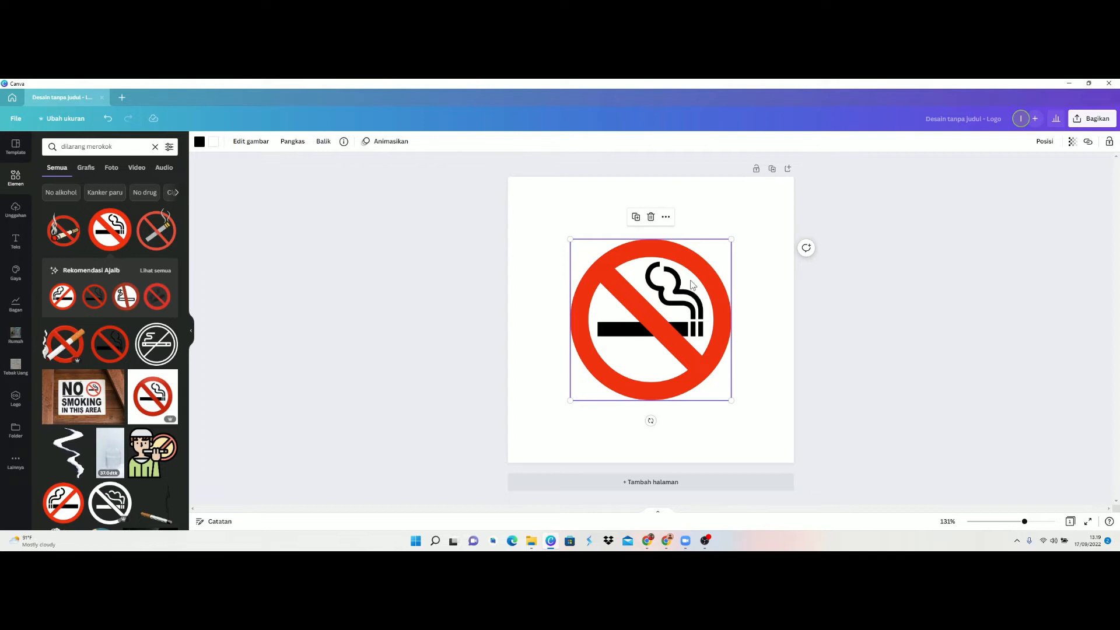
pyautogui.moveTo(730, 239); pyautogui.dragTo(742, 227)
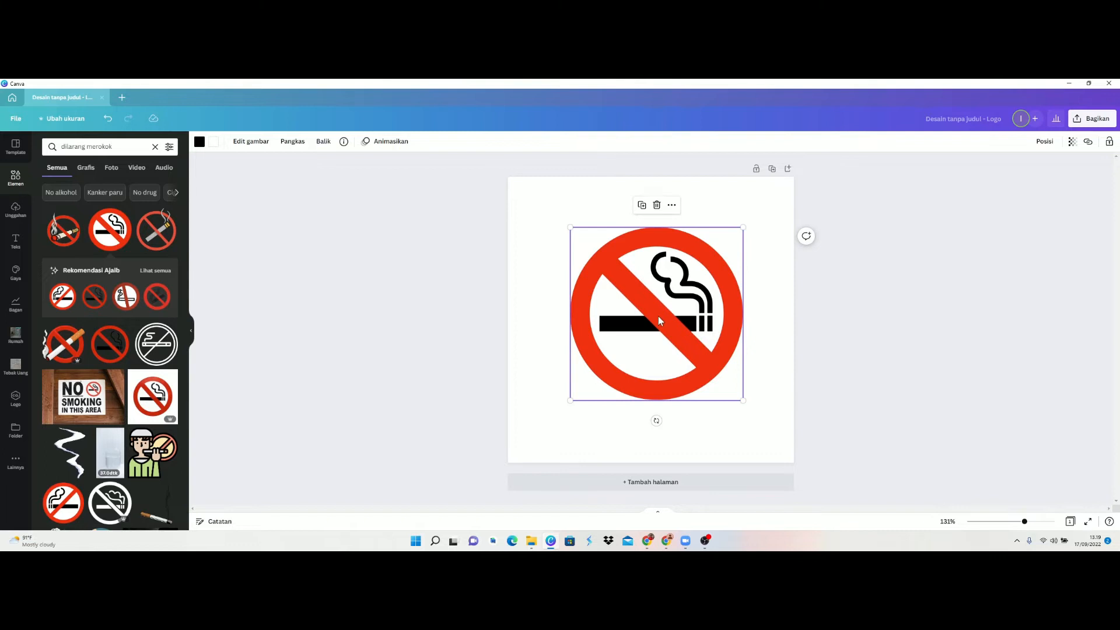
pyautogui.moveTo(571, 399); pyautogui.dragTo(552, 418)
pyautogui.moveTo(684, 318); pyautogui.dragTo(687, 302)
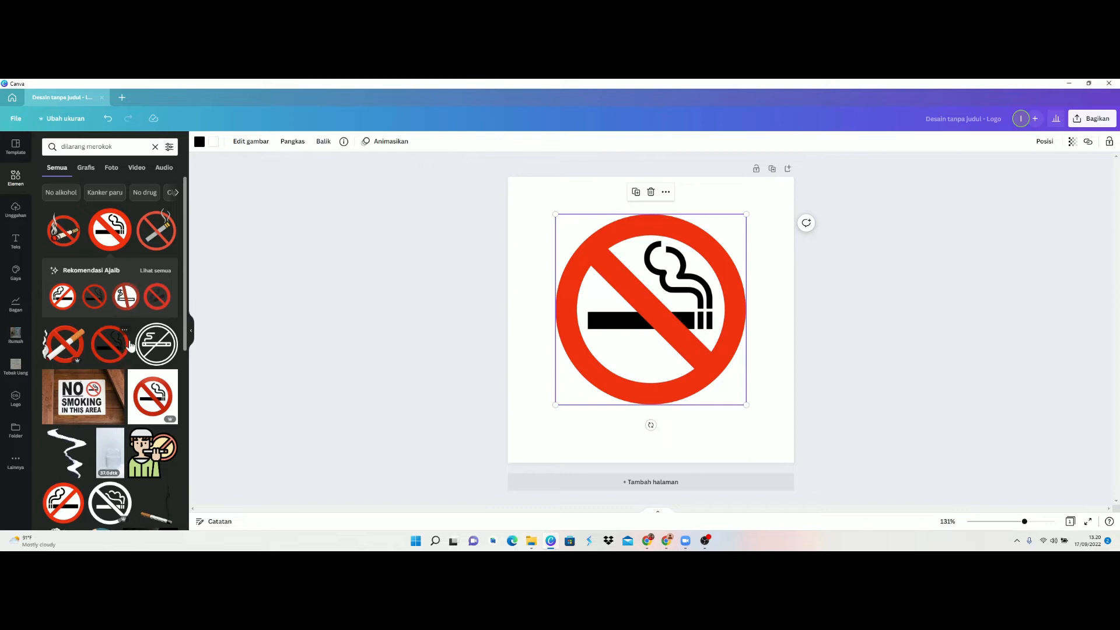
pyautogui.scroll(-2, 124, 379)
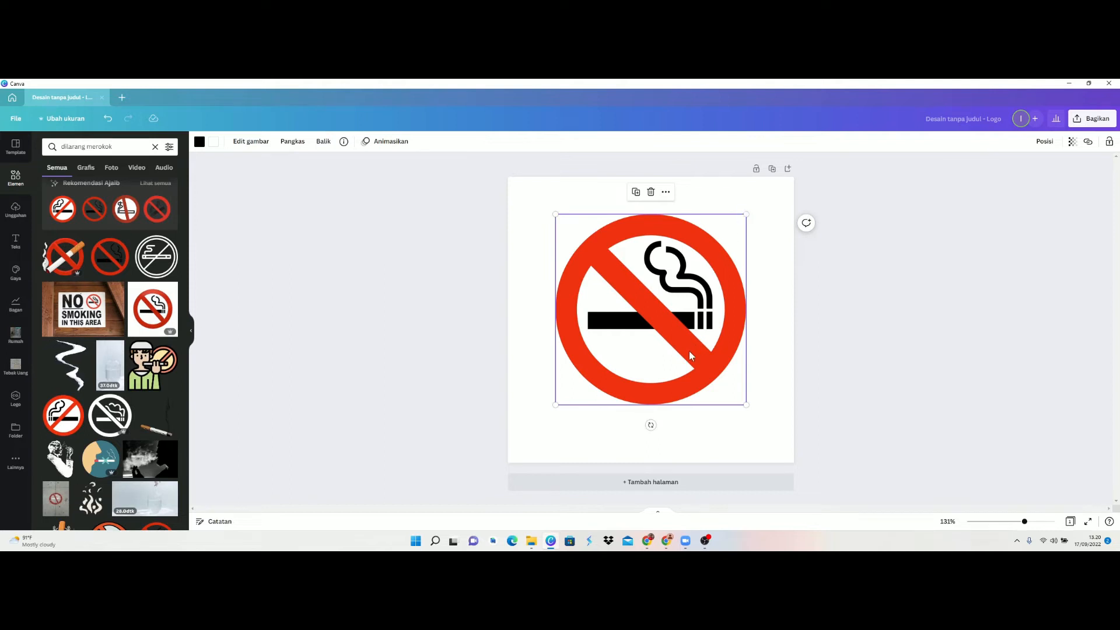
pyautogui.moveTo(692, 340); pyautogui.dragTo(692, 335)
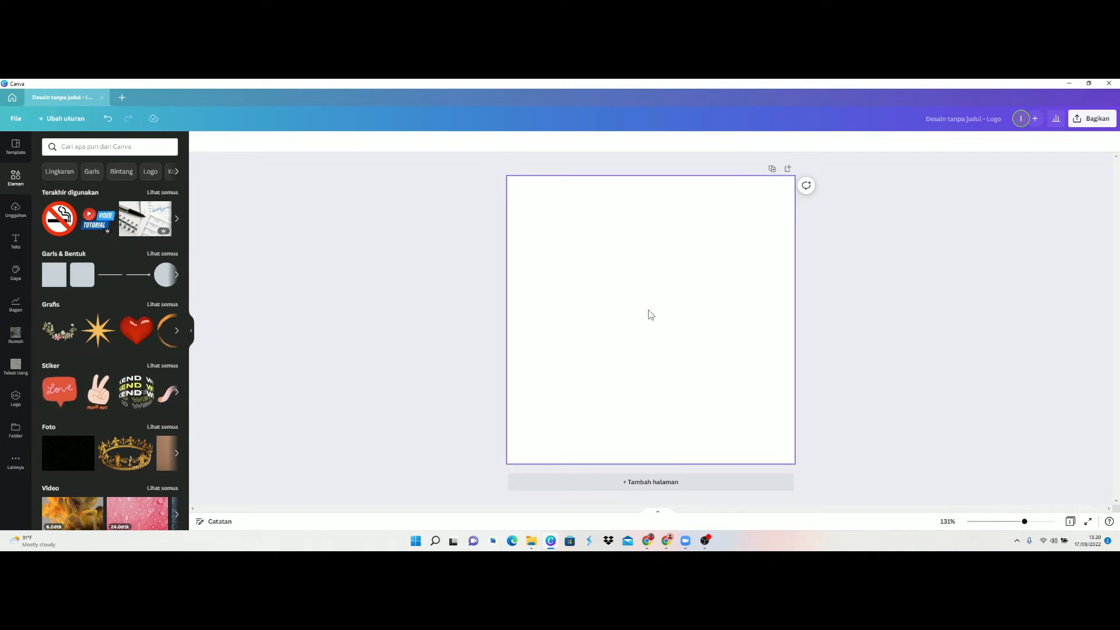
# - Find circle elements with the suggested "Lingkaran" category and insert the thick plain ring onto the blank page
pyautogui.click(96, 147)
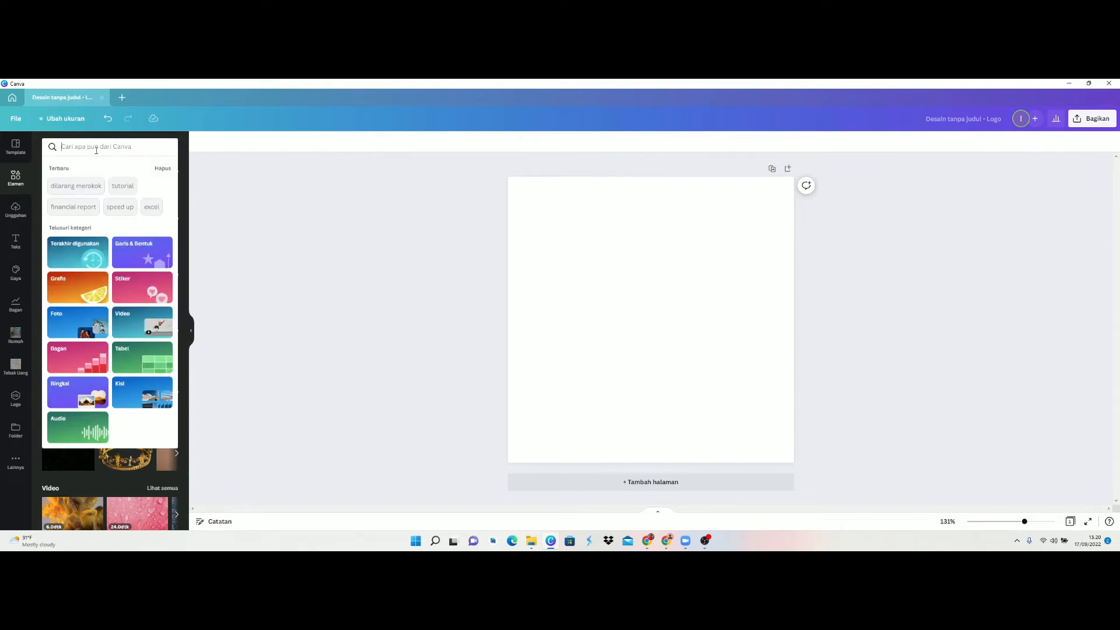
pyautogui.click(17, 178)
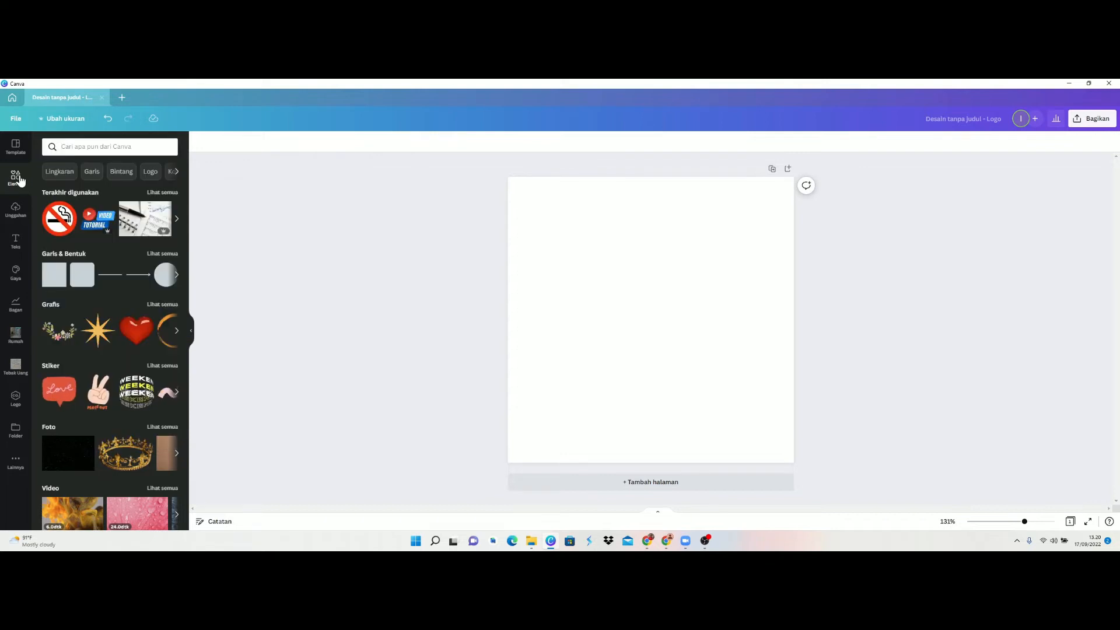
pyautogui.click(59, 171)
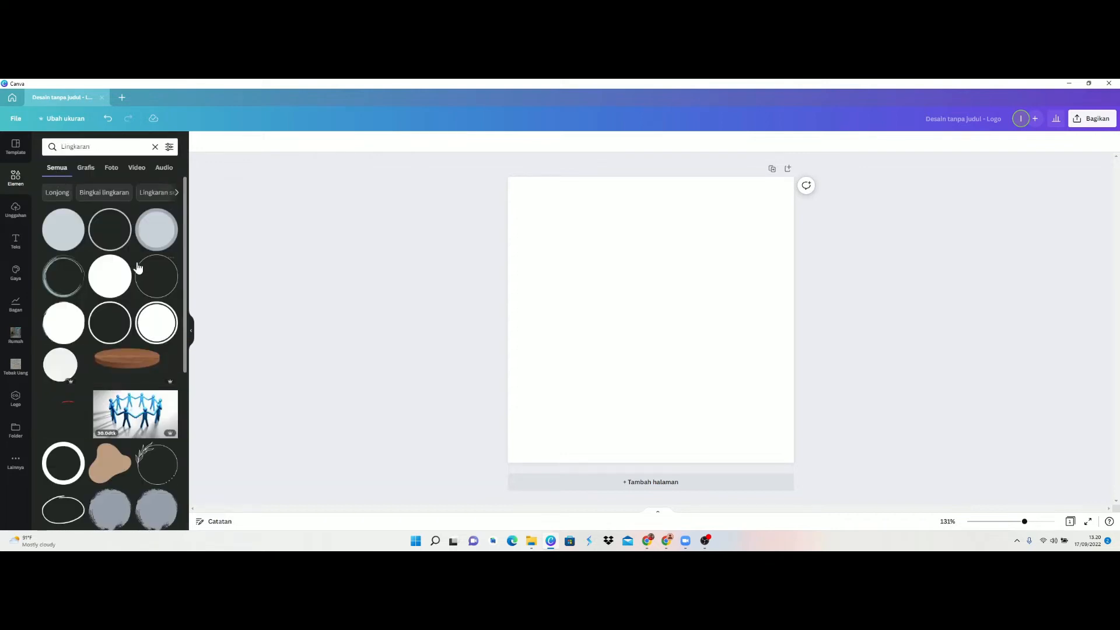
pyautogui.scroll(-2, 133, 357)
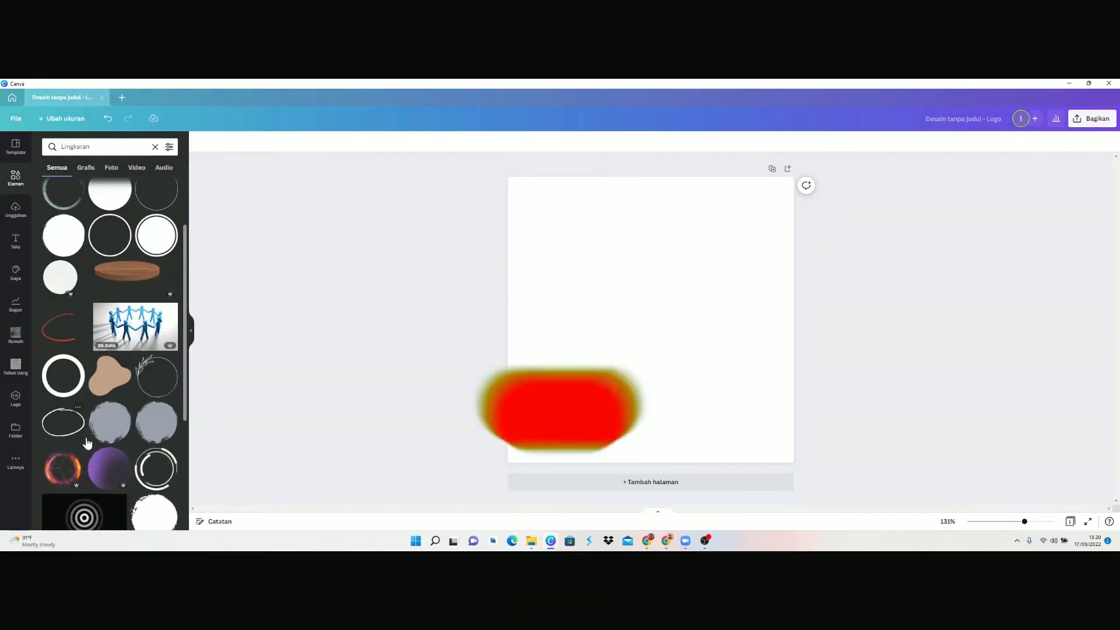
pyautogui.click(64, 381)
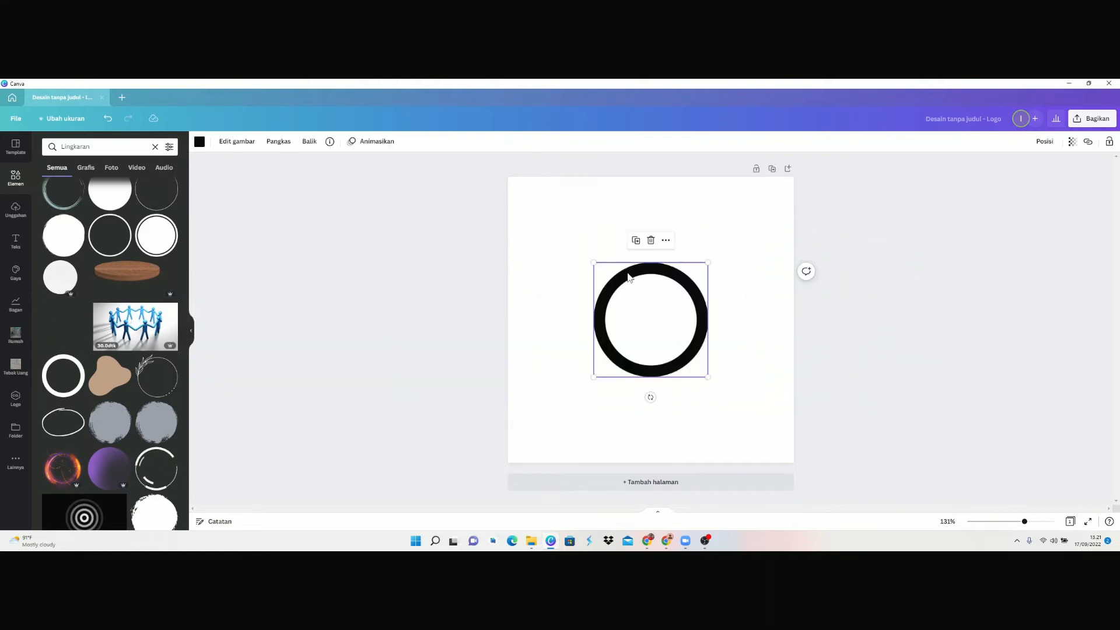
# - Enlarge the ring to about 70 percent of the page width, centred on the page, and colour it standard red
pyautogui.moveTo(708, 262); pyautogui.dragTo(755, 205)
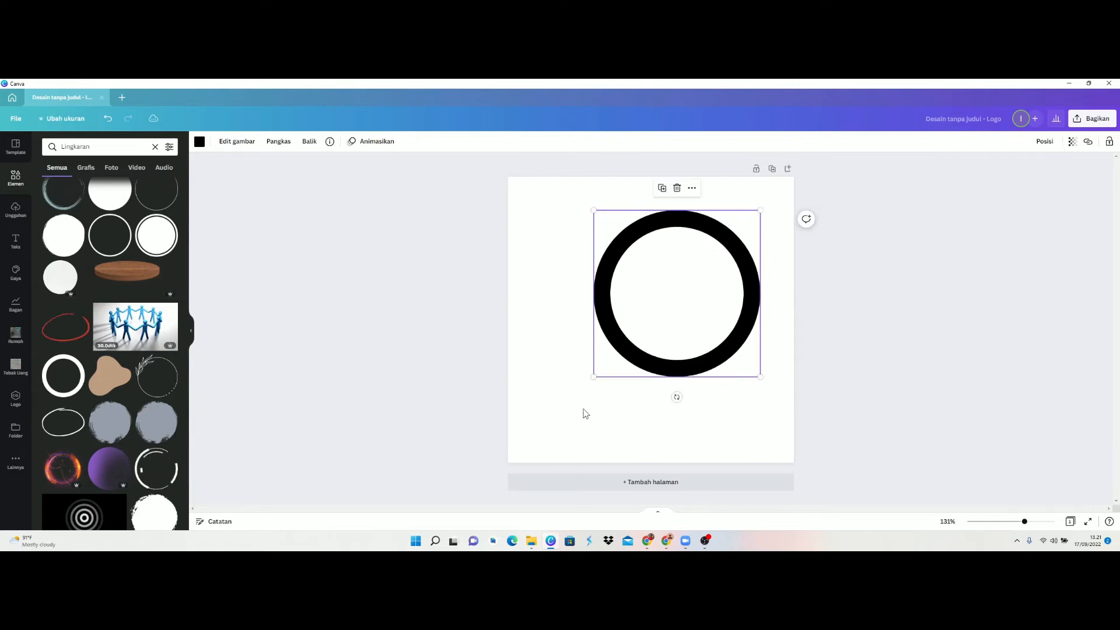
pyautogui.moveTo(594, 378); pyautogui.dragTo(554, 416)
pyautogui.moveTo(696, 302); pyautogui.dragTo(685, 305)
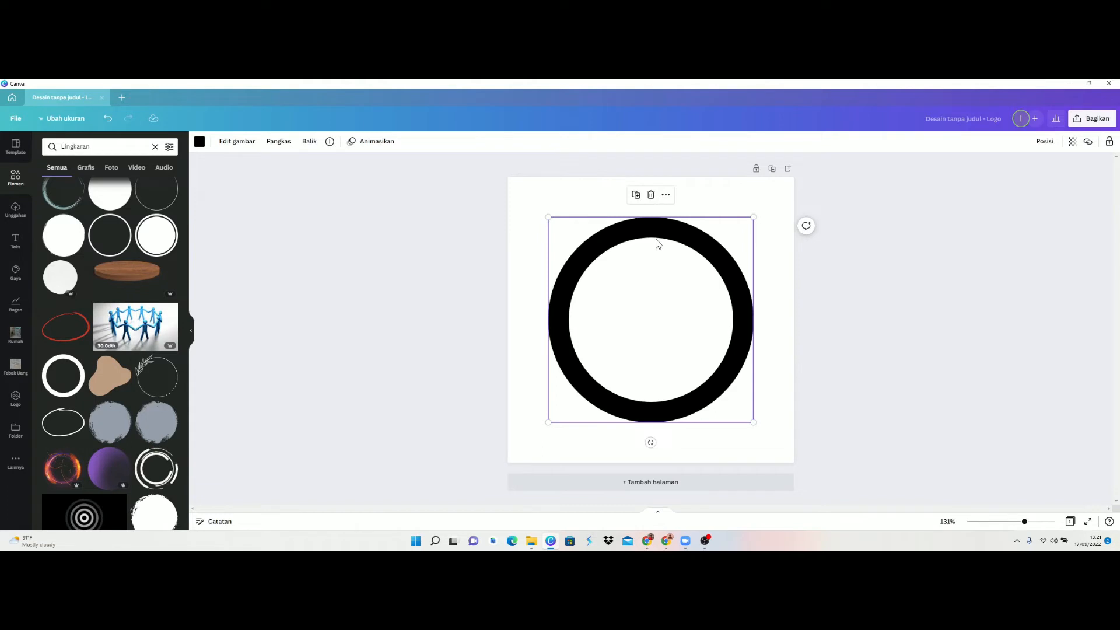
pyautogui.click(200, 144)
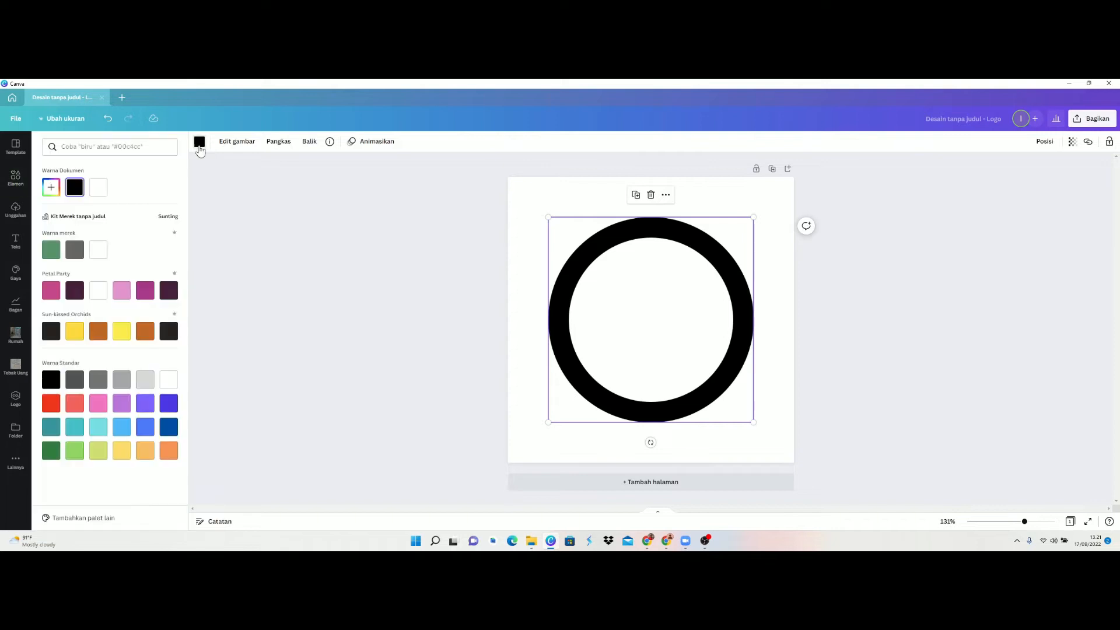
pyautogui.click(51, 403)
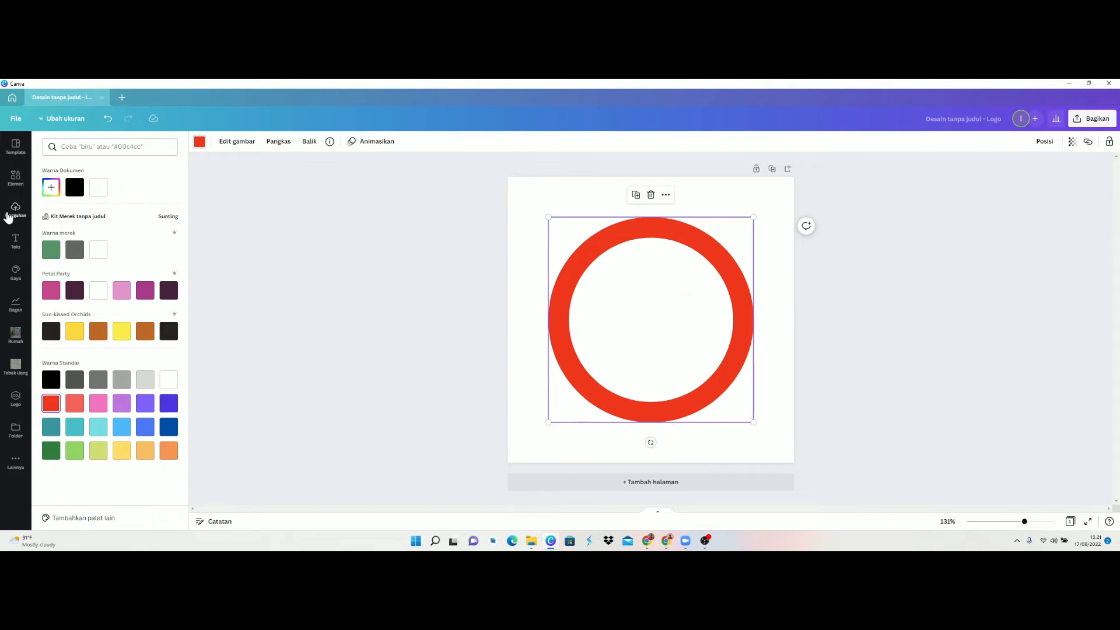
# - Look through the Garis & Bentuk collection and insert the plain solid line at the ring's centre
pyautogui.click(15, 178)
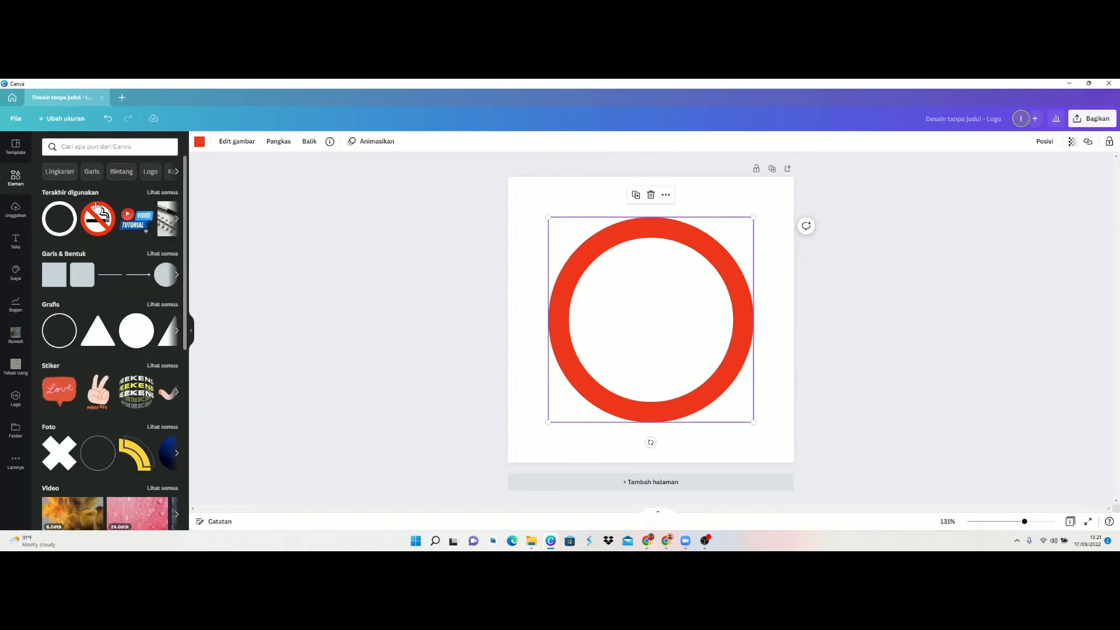
pyautogui.click(66, 254)
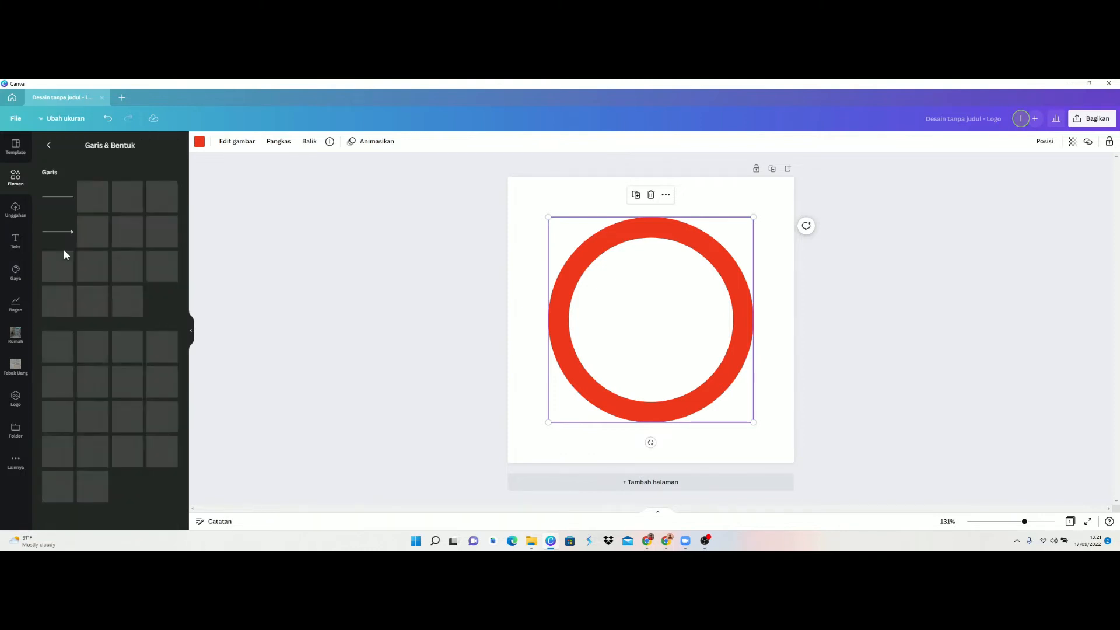
pyautogui.scroll(-5, 110, 374)
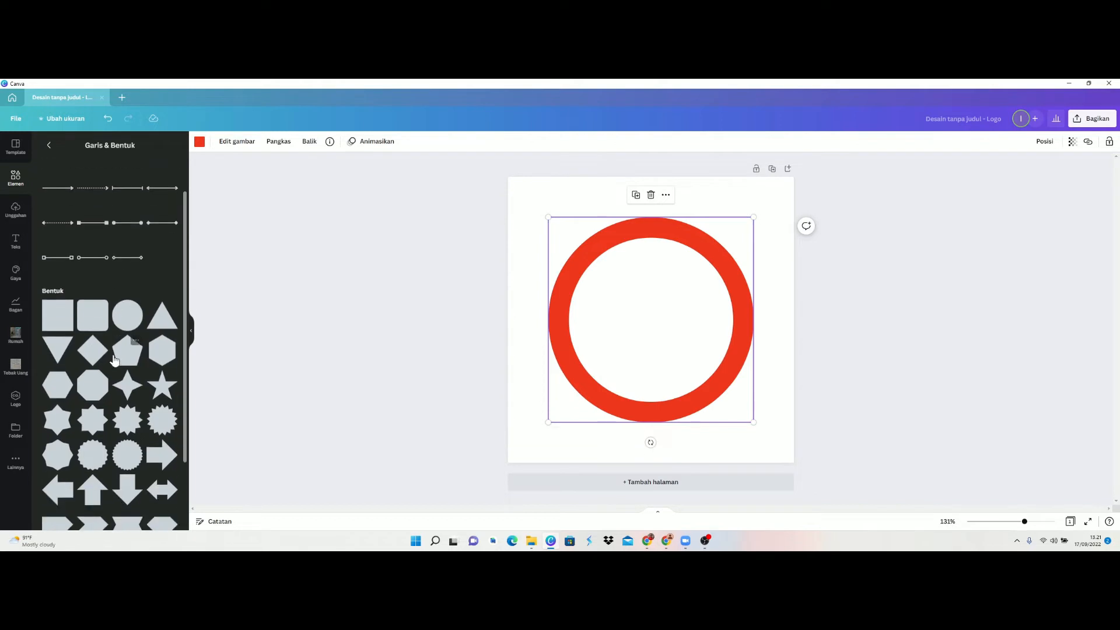
pyautogui.scroll(-10, 114, 402)
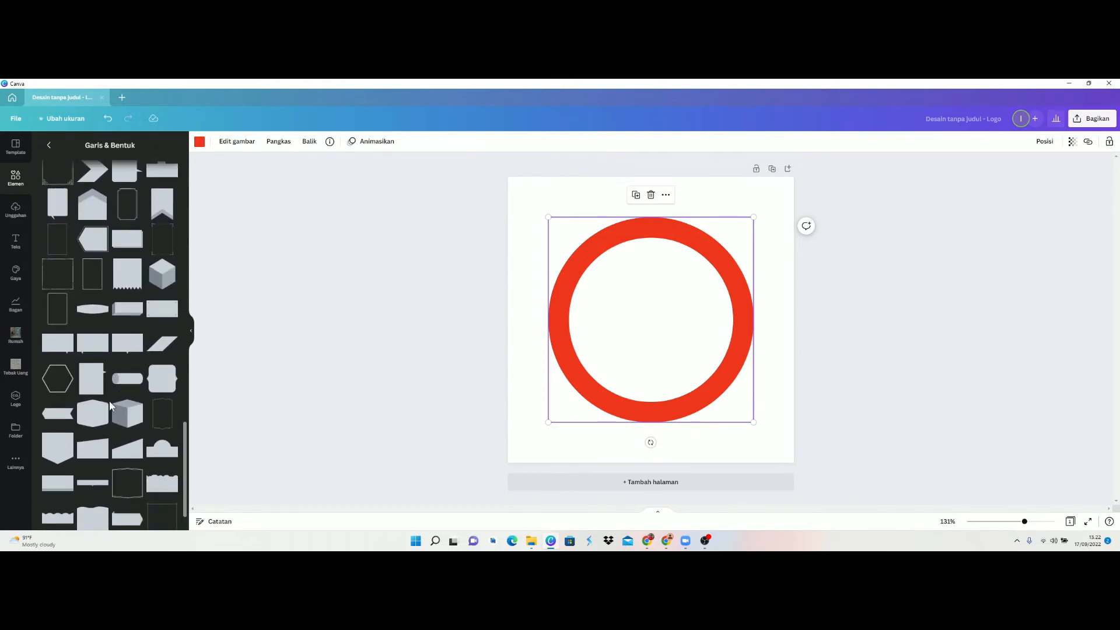
pyautogui.scroll(15, 115, 387)
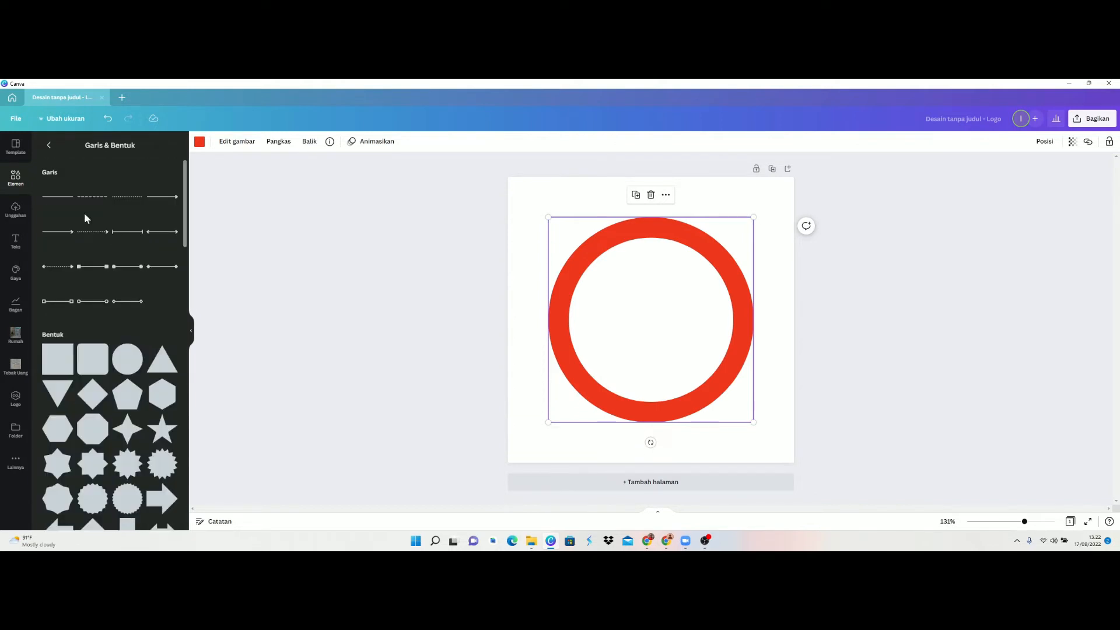
pyautogui.click(59, 197)
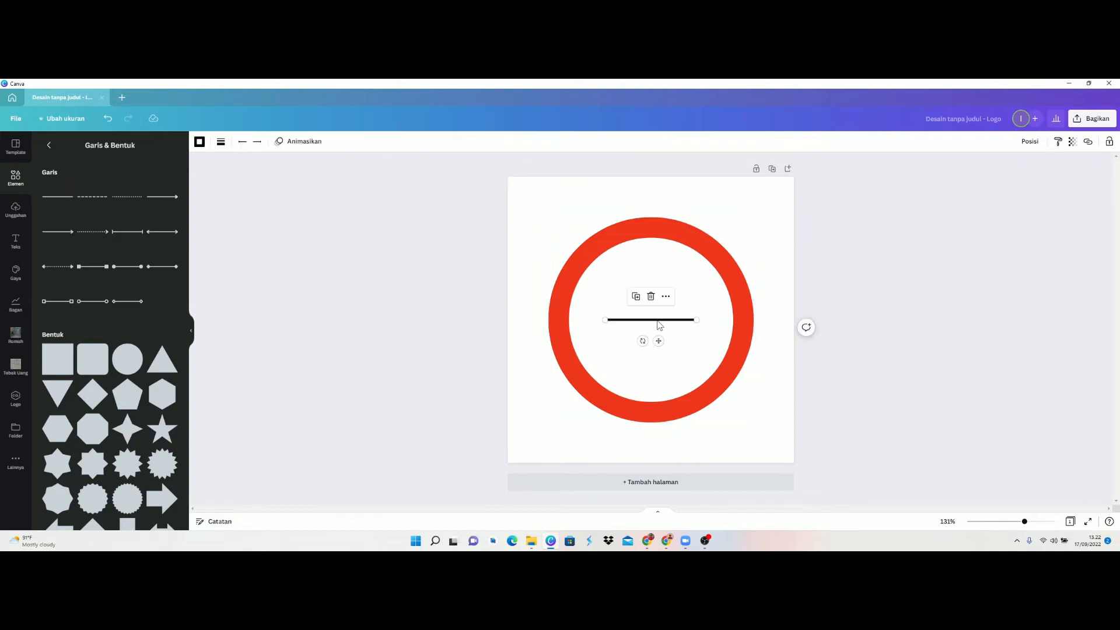
# - Set the line's thickness to 28 and extend both of its ends horizontally onto the ring's band
pyautogui.click(221, 143)
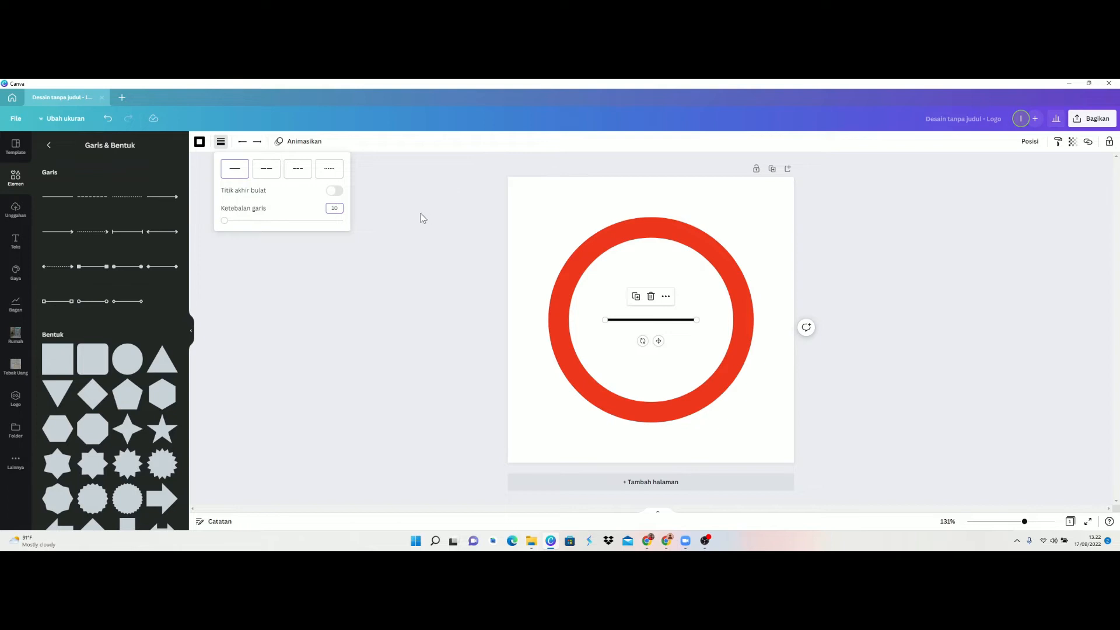
pyautogui.moveTo(225, 220); pyautogui.dragTo(255, 224)
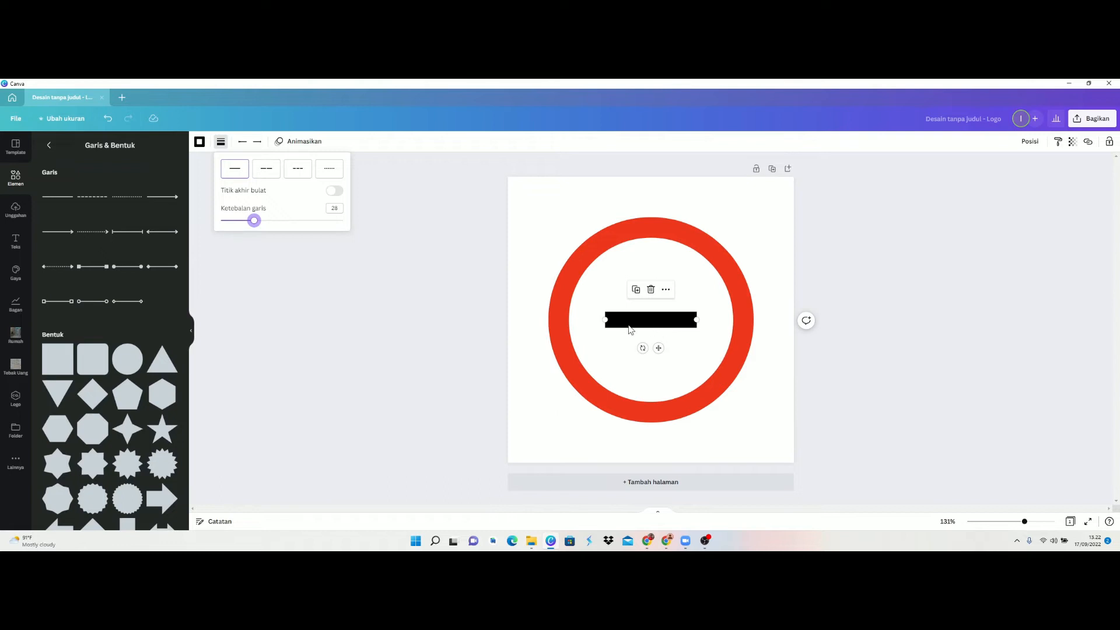
pyautogui.click(698, 319)
pyautogui.moveTo(698, 319); pyautogui.dragTo(738, 320)
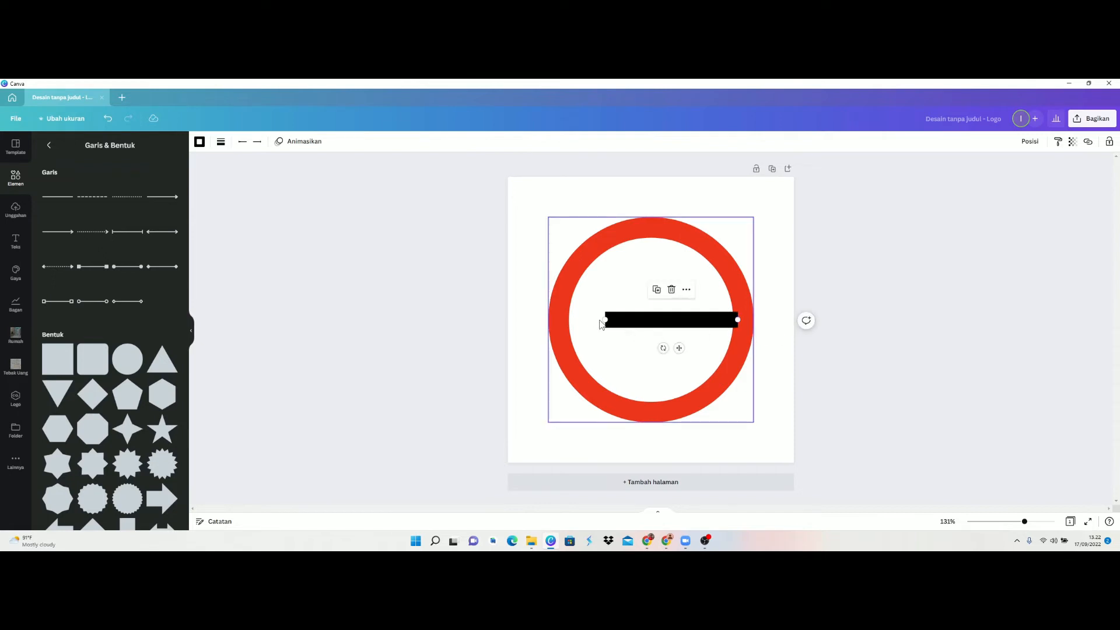
pyautogui.moveTo(604, 319); pyautogui.dragTo(563, 320)
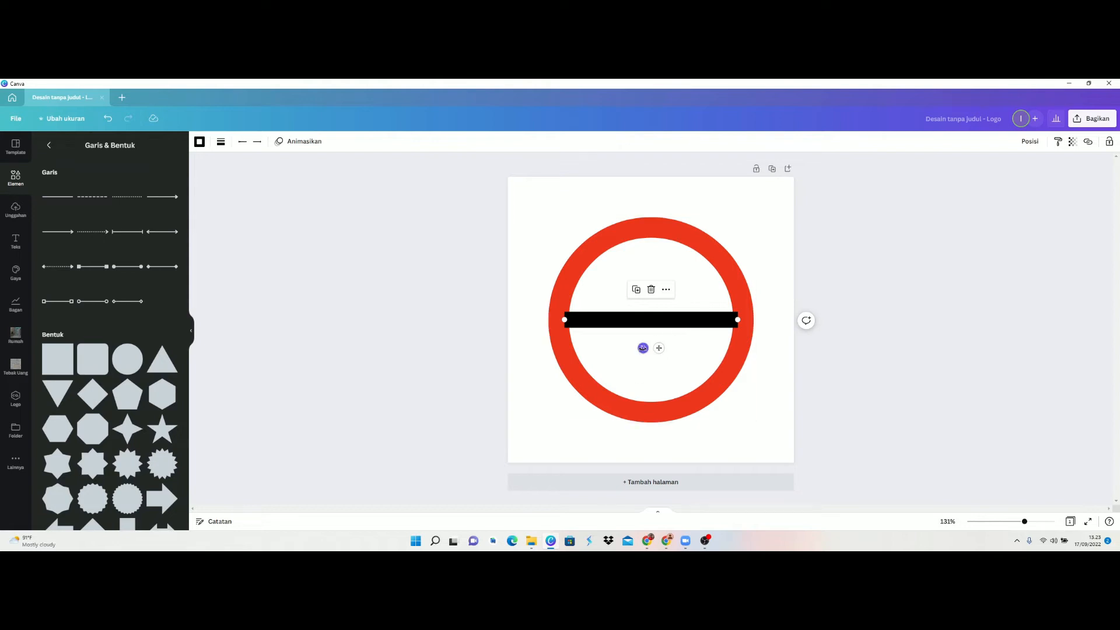
# - Rotate the thick black line to about -50° and stretch both ends slightly further into the ring's band
pyautogui.moveTo(642, 348); pyautogui.dragTo(667, 344)
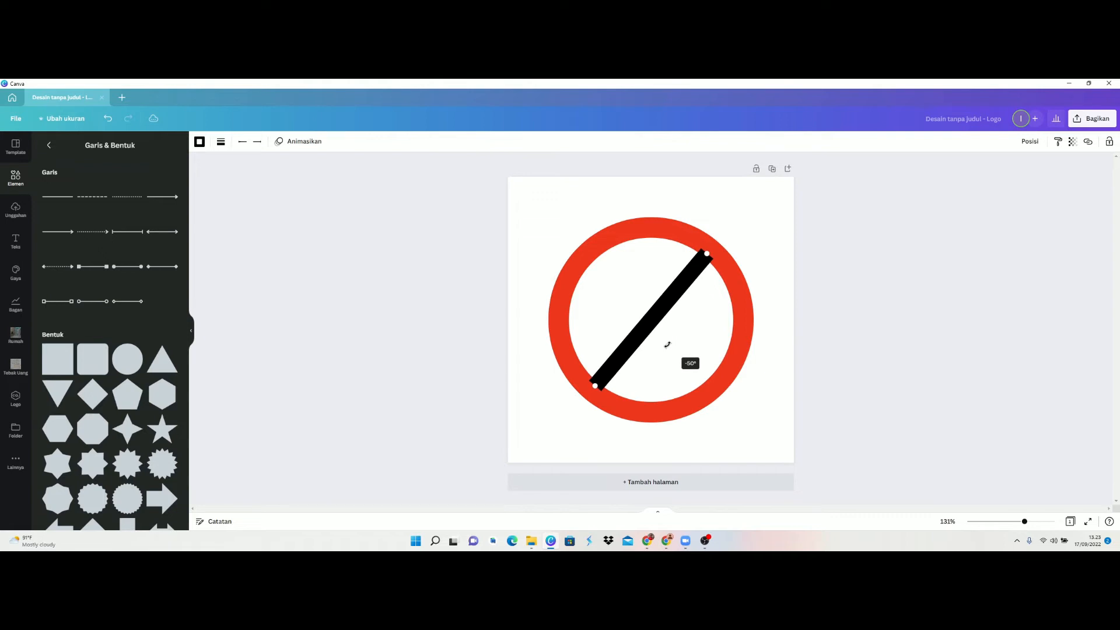
pyautogui.moveTo(667, 344); pyautogui.dragTo(667, 345)
pyautogui.moveTo(595, 387); pyautogui.dragTo(592, 390)
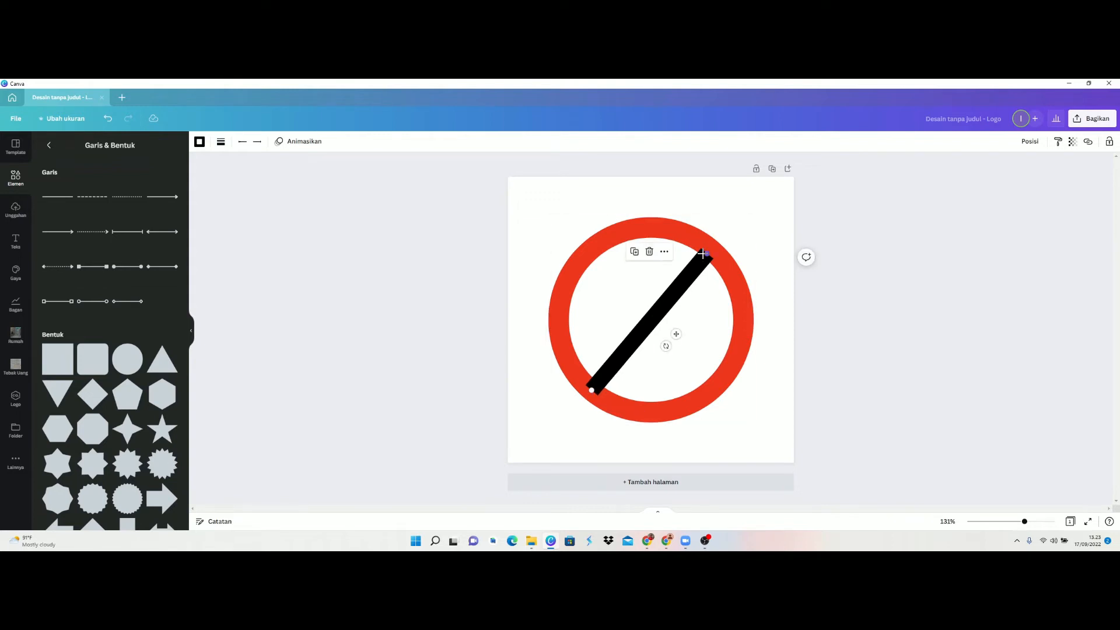
pyautogui.moveTo(707, 252); pyautogui.dragTo(709, 247)
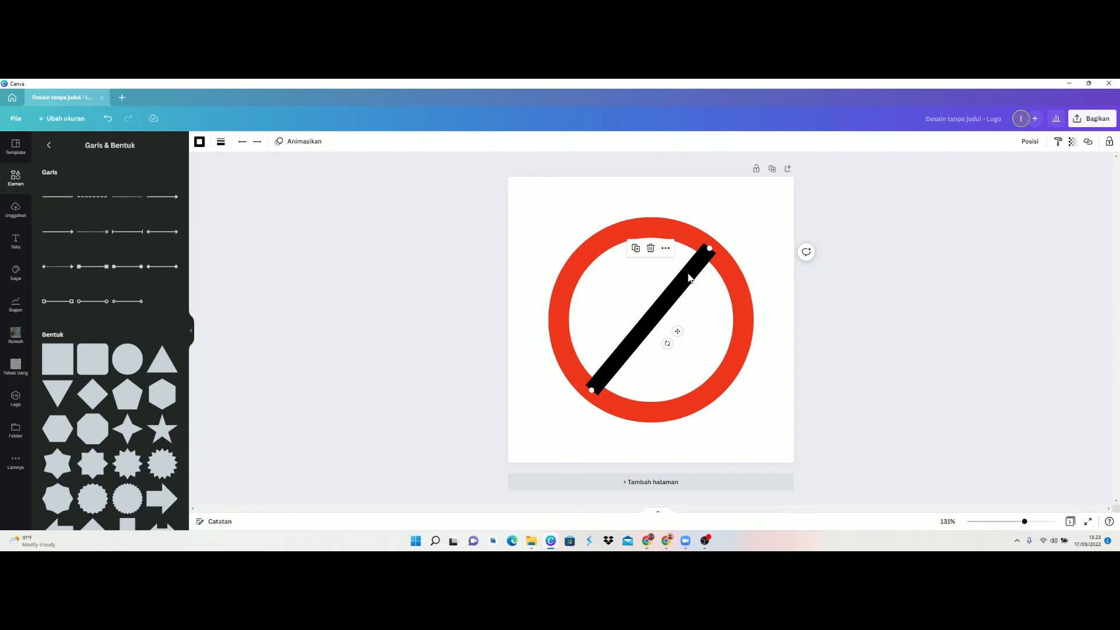
# - Colour the diagonal line with the same red as the ring and set its thickness to 35
pyautogui.click(198, 142)
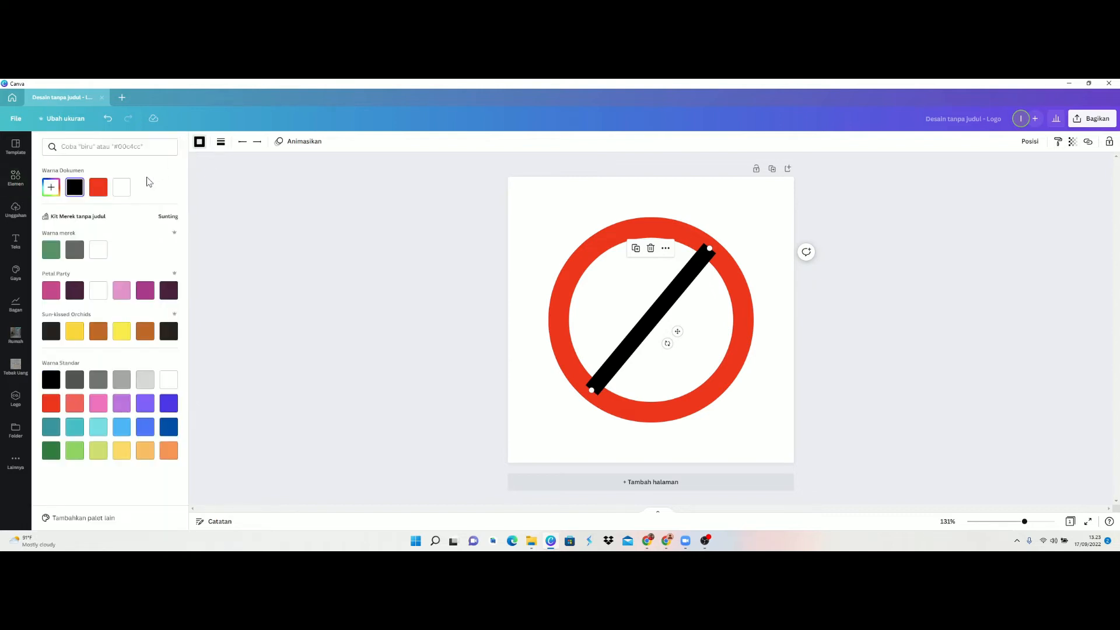
pyautogui.click(98, 187)
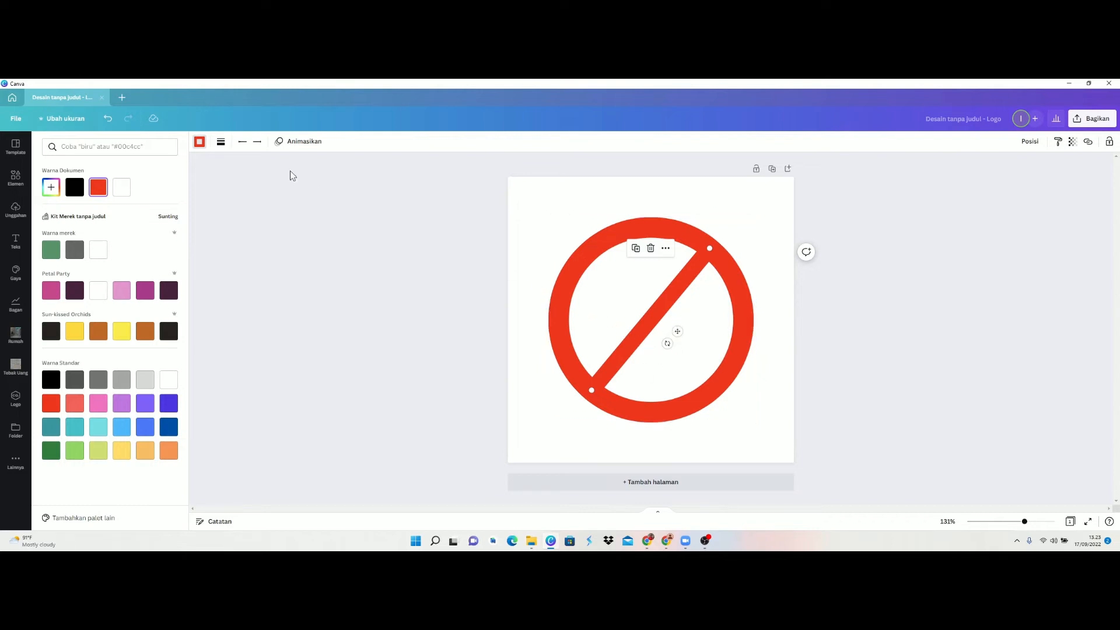
pyautogui.click(221, 145)
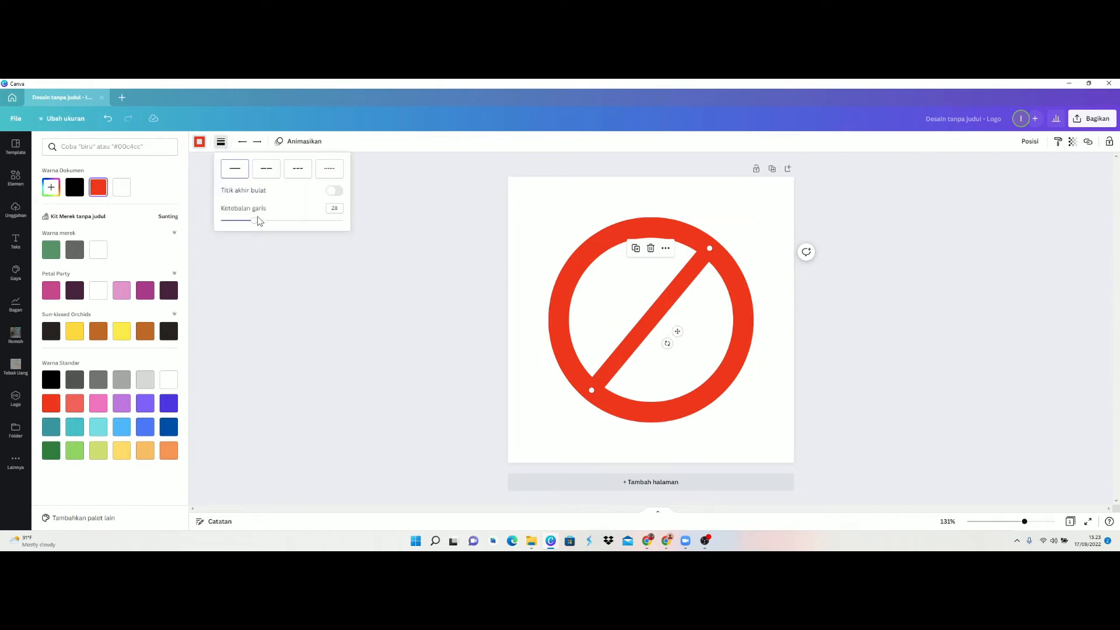
pyautogui.moveTo(257, 221); pyautogui.dragTo(264, 226)
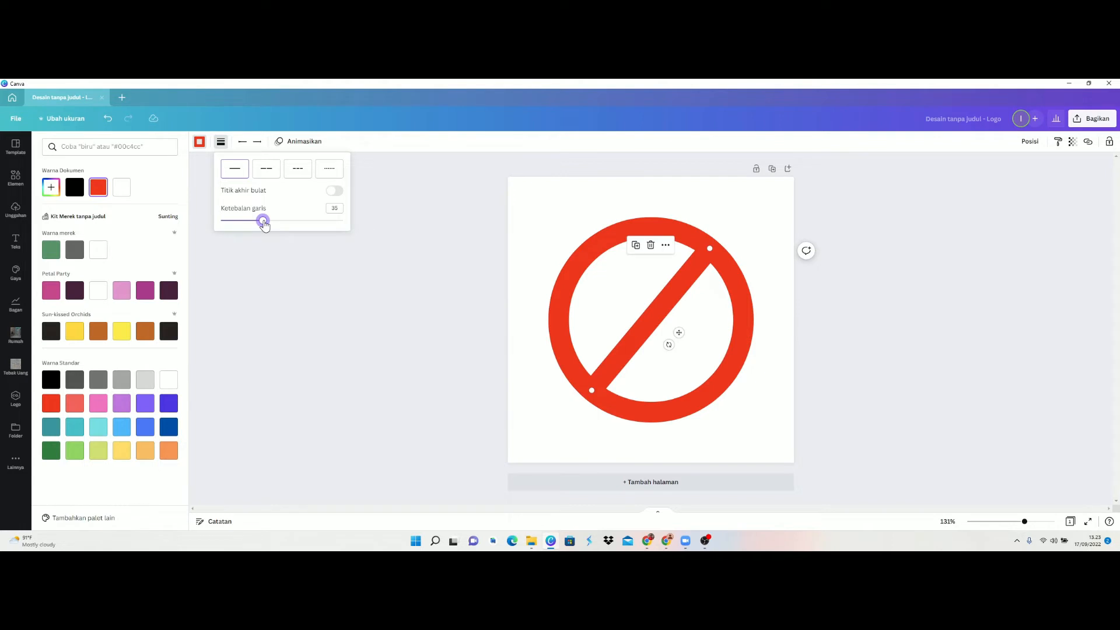
pyautogui.click(718, 332)
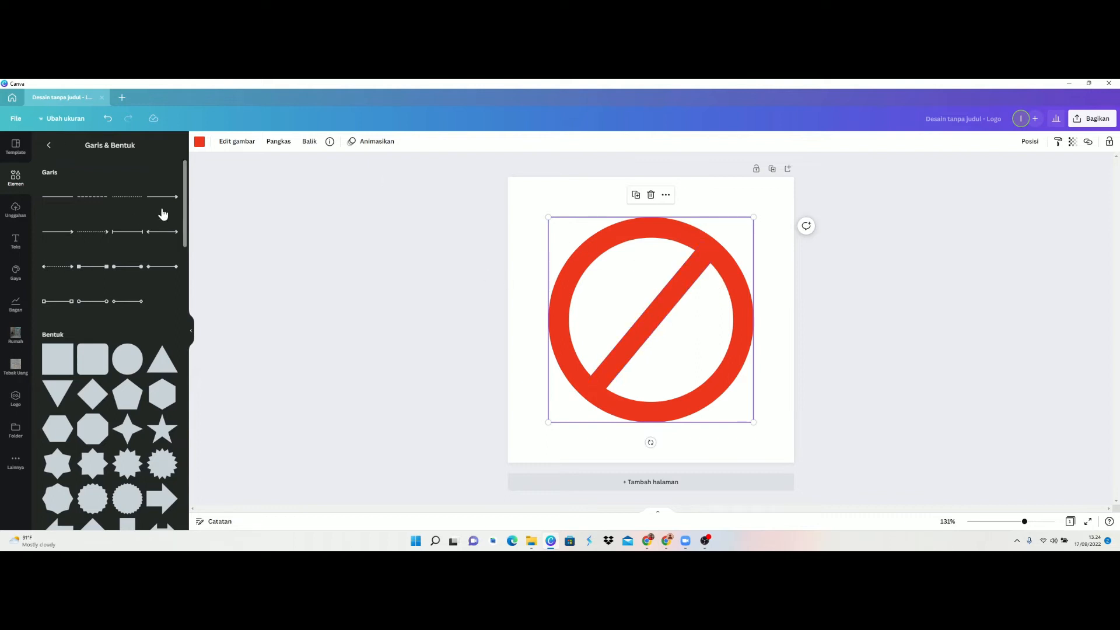
# - Search the design elements for "rokok"
pyautogui.click(16, 180)
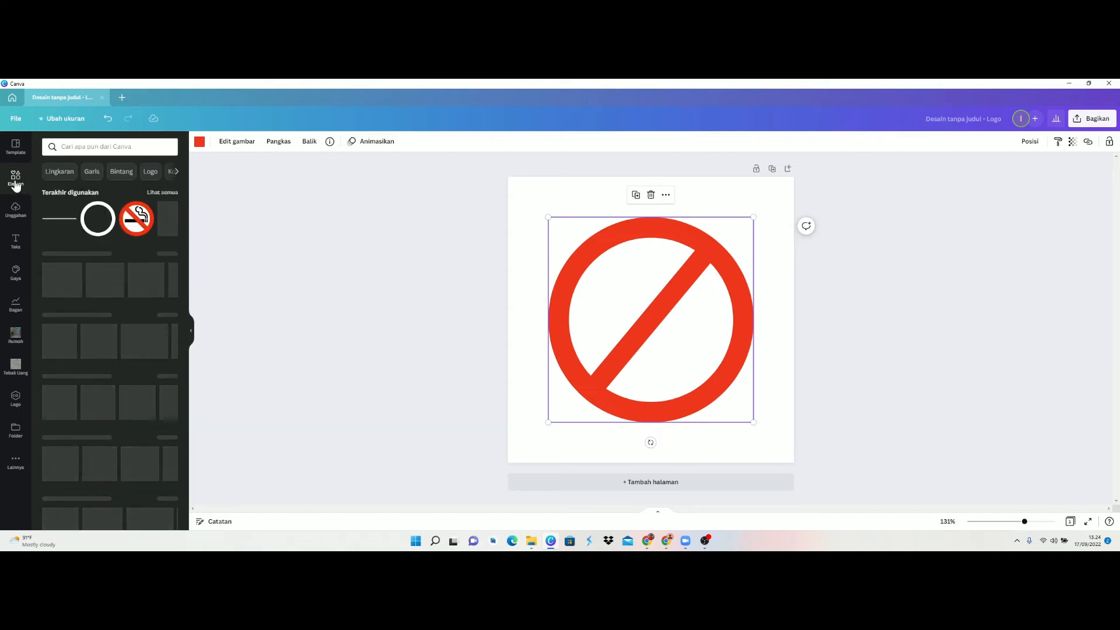
pyautogui.click(81, 147)
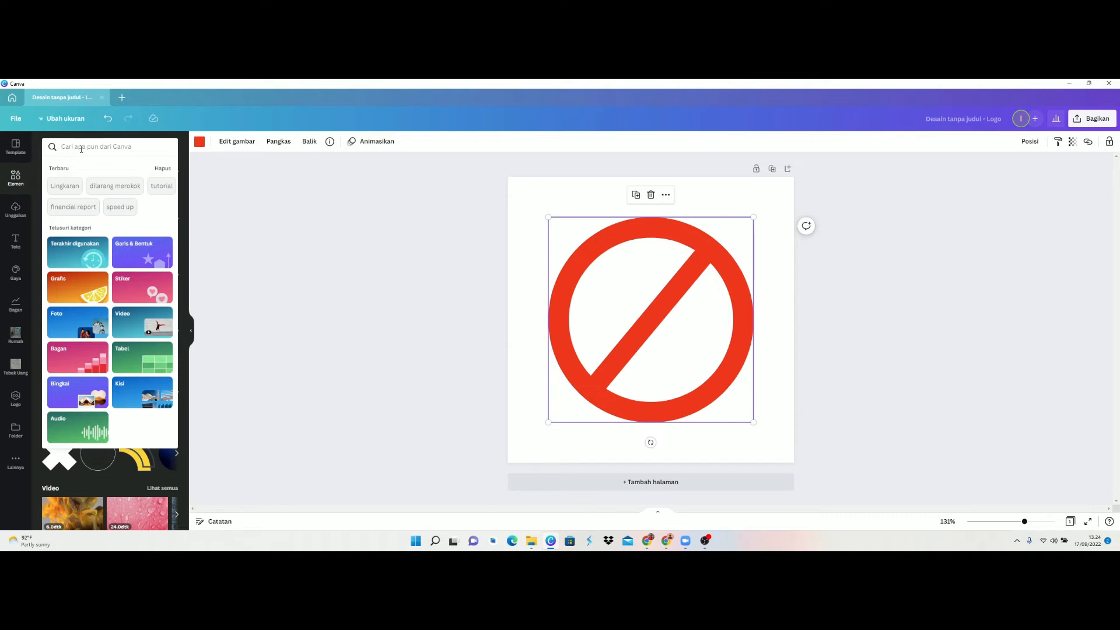
pyautogui.write('rokok')
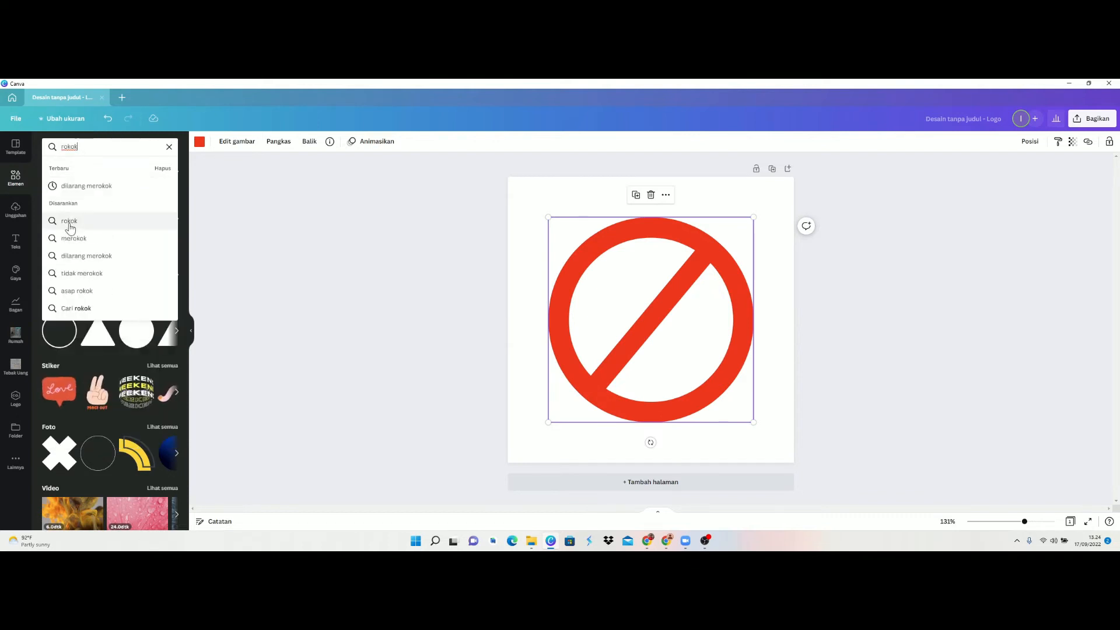
pyautogui.click(70, 223)
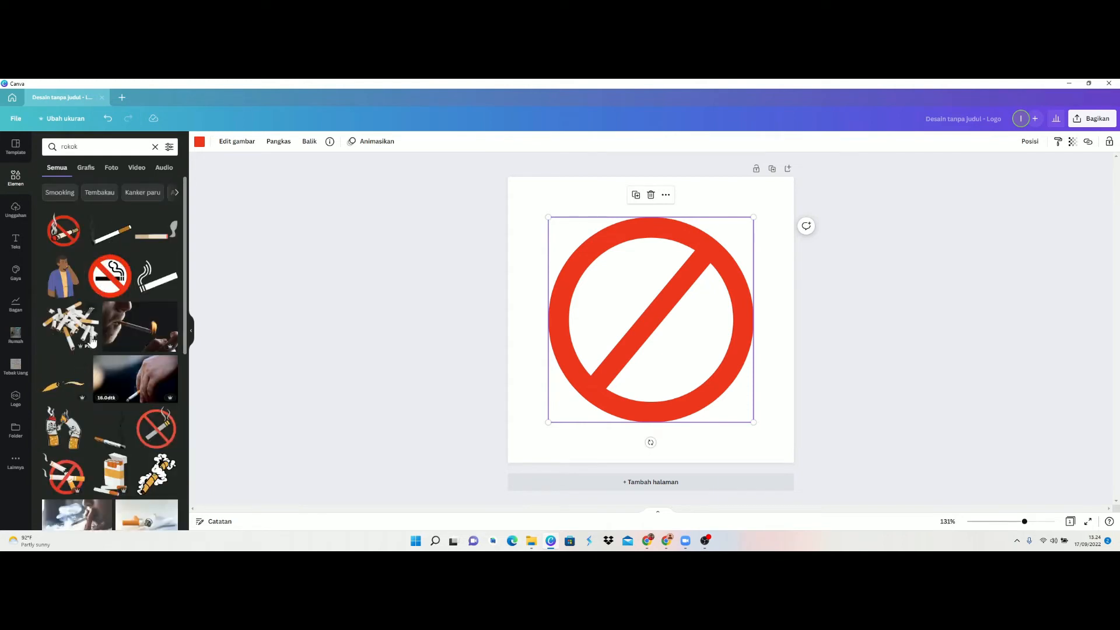
# - Look through the cigarette graphics and insert the slanted smoking cigarette with the orange-brown filter over the prohibition sign
pyautogui.scroll(-1, 103, 398)
pyautogui.scroll(-1, 103, 398)
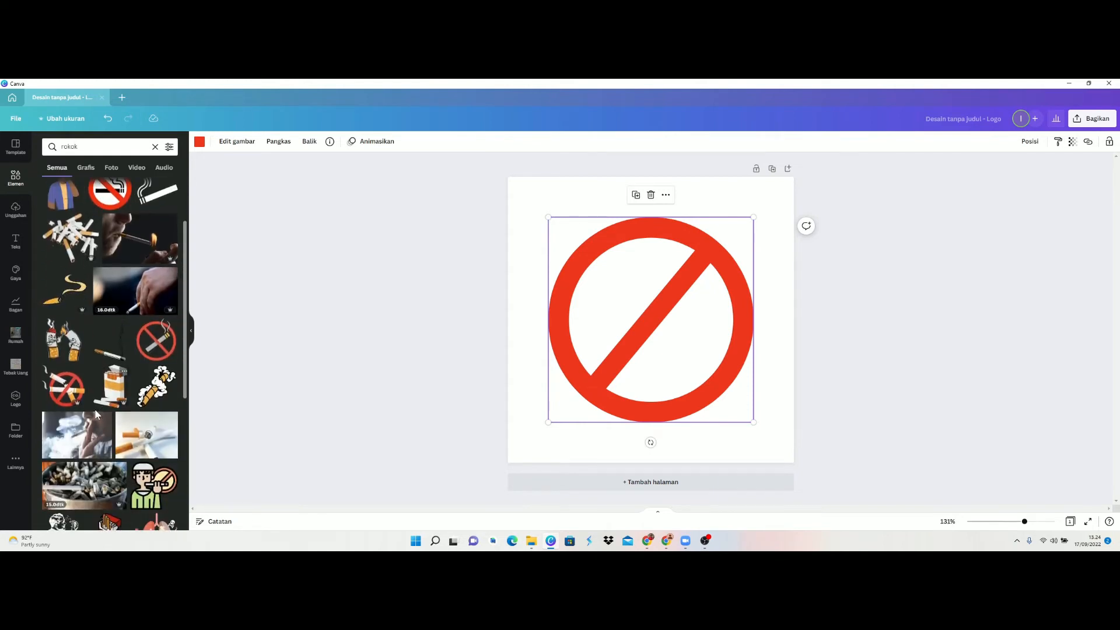
pyautogui.scroll(-3, 103, 398)
pyautogui.scroll(5, 106, 368)
pyautogui.scroll(-5, 110, 374)
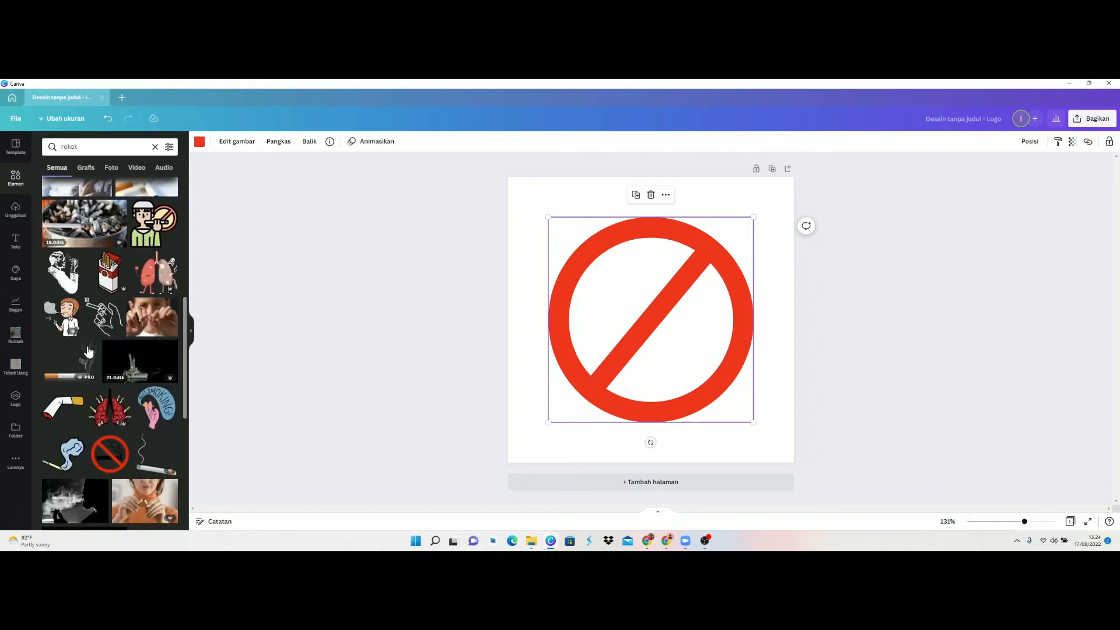
pyautogui.scroll(4, 100, 303)
pyautogui.scroll(2, 102, 277)
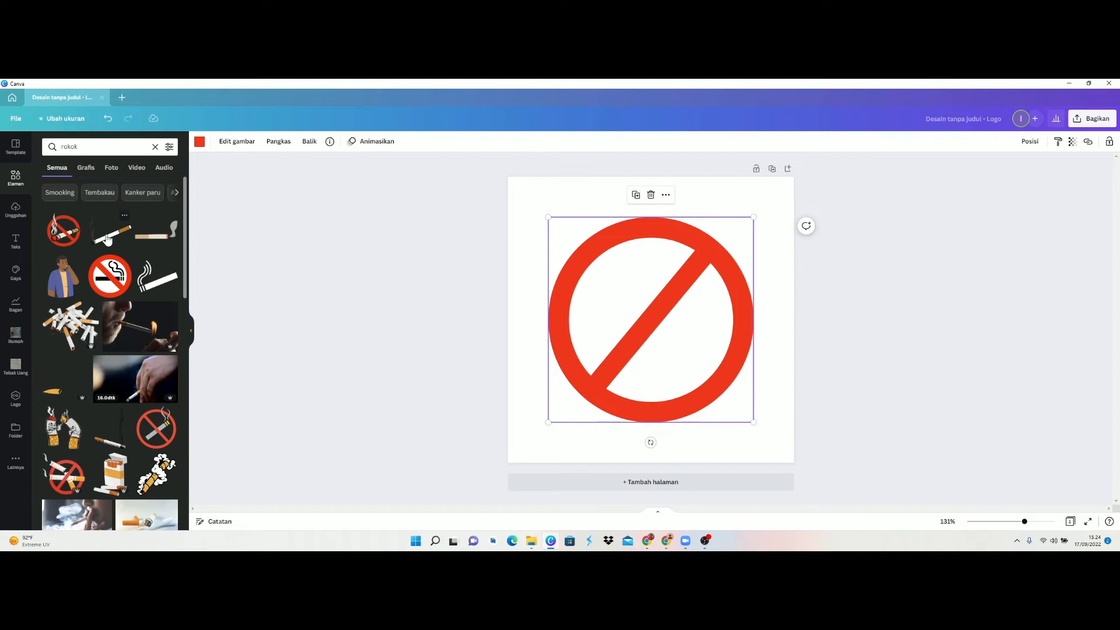
pyautogui.click(108, 237)
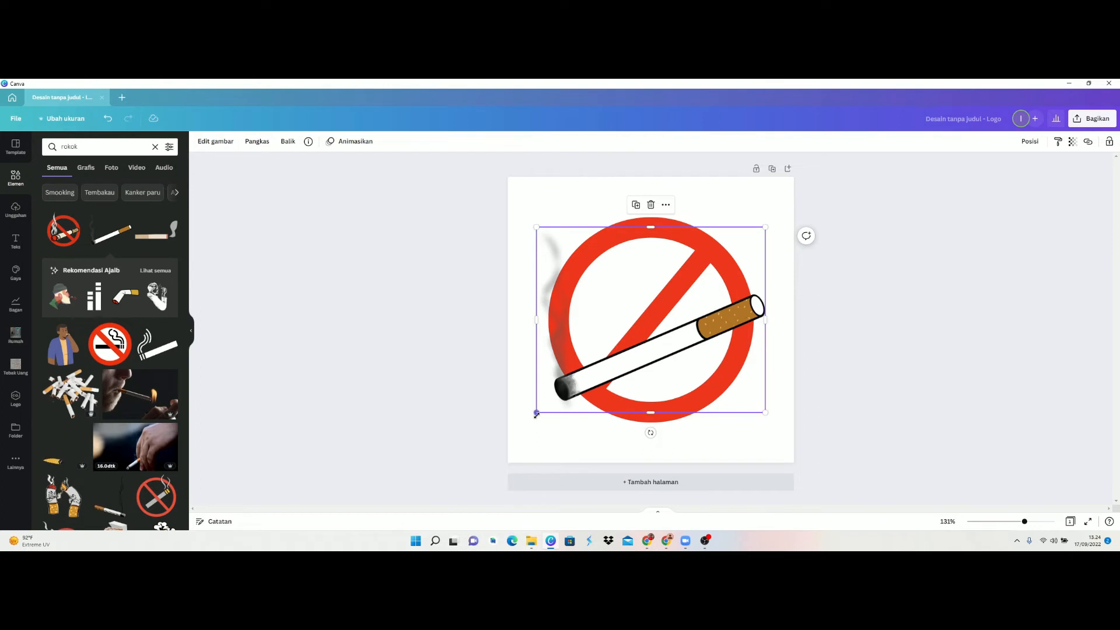
# - Shrink the cigarette graphic until it fits inside the red ring and centre it over the diagonal line
pyautogui.moveTo(537, 412); pyautogui.dragTo(647, 322)
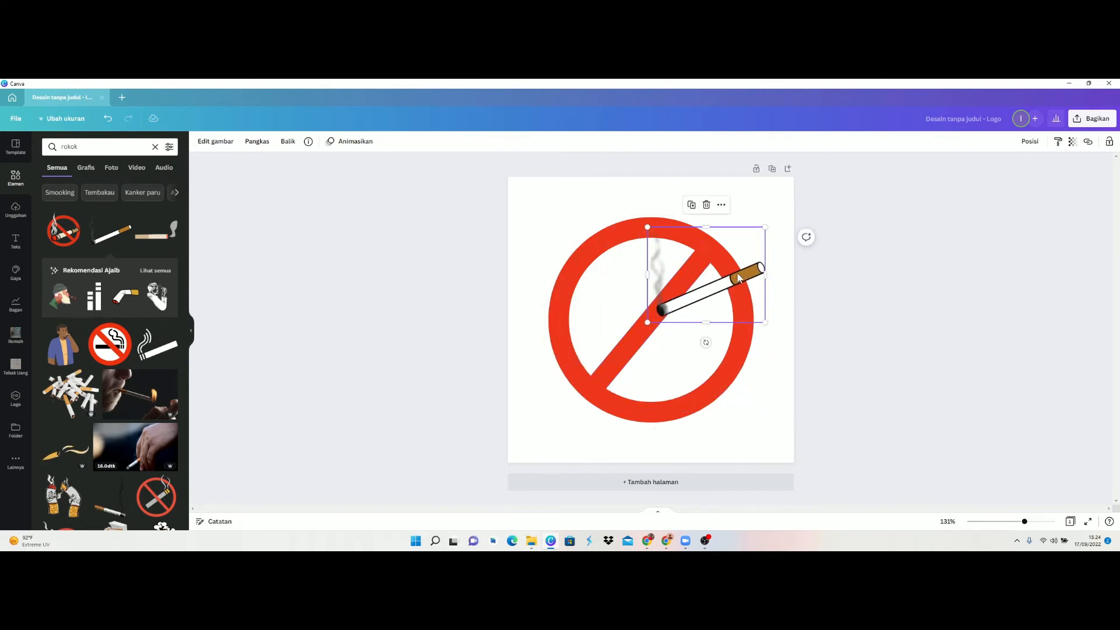
pyautogui.moveTo(729, 282); pyautogui.dragTo(666, 315)
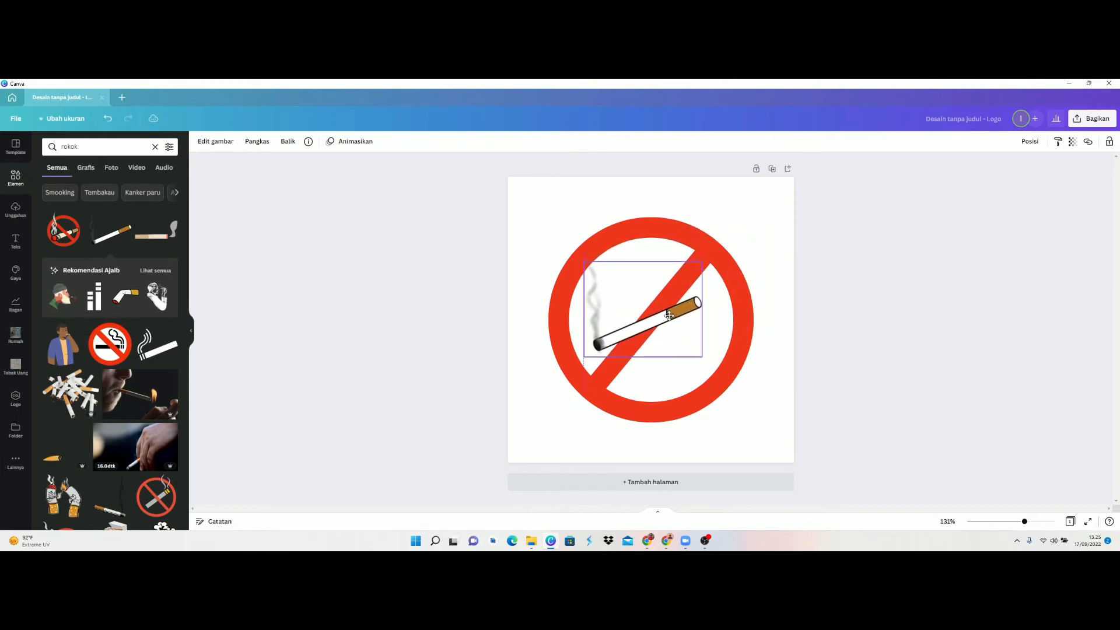
pyautogui.moveTo(670, 316)
pyautogui.mouseDown()
pyautogui.moveTo(674, 302)
pyautogui.moveTo(675, 312)
pyautogui.mouseUp()
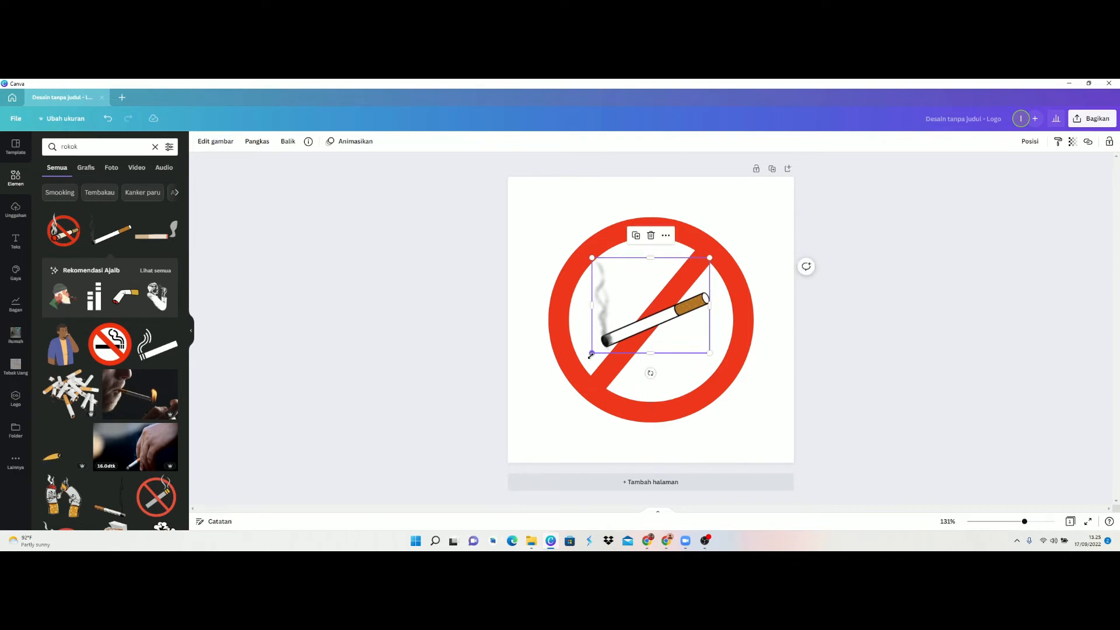
pyautogui.moveTo(591, 354); pyautogui.dragTo(574, 368)
pyautogui.moveTo(710, 257); pyautogui.dragTo(717, 252)
pyautogui.moveTo(673, 322); pyautogui.dragTo(675, 314)
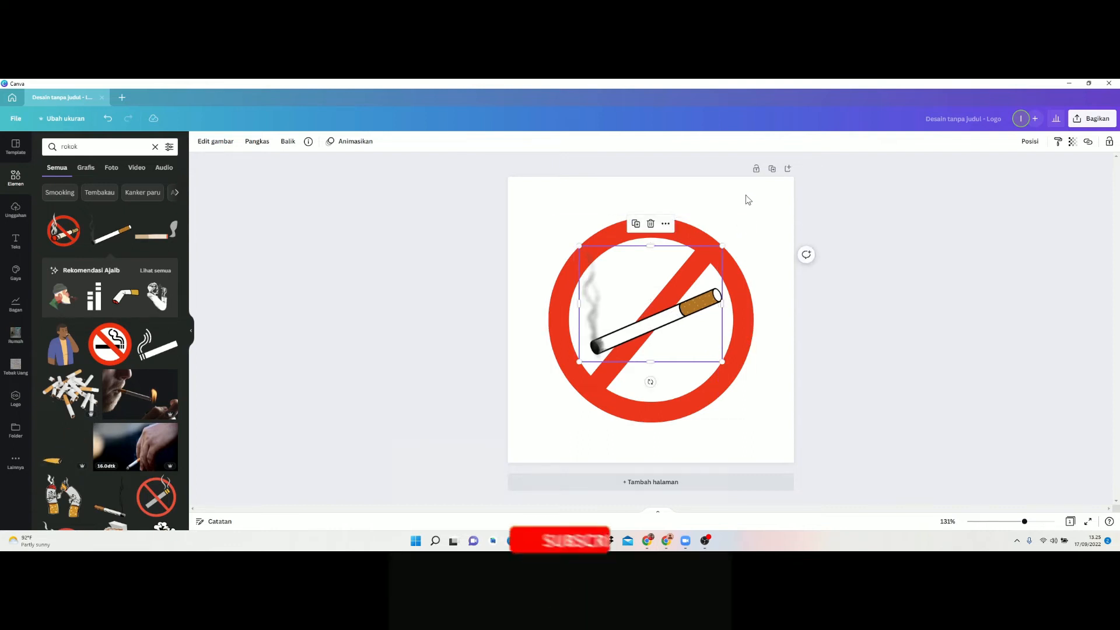
pyautogui.click(739, 212)
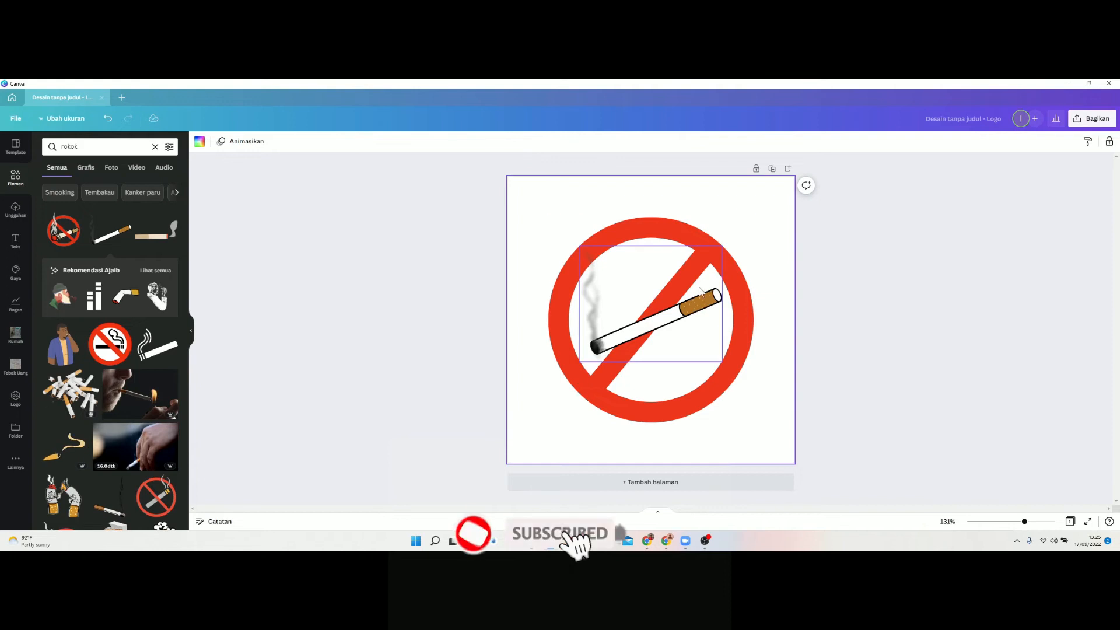
# - Send the cigarette graphic one layer backward so it sits behind the red diagonal line
pyautogui.click(659, 329)
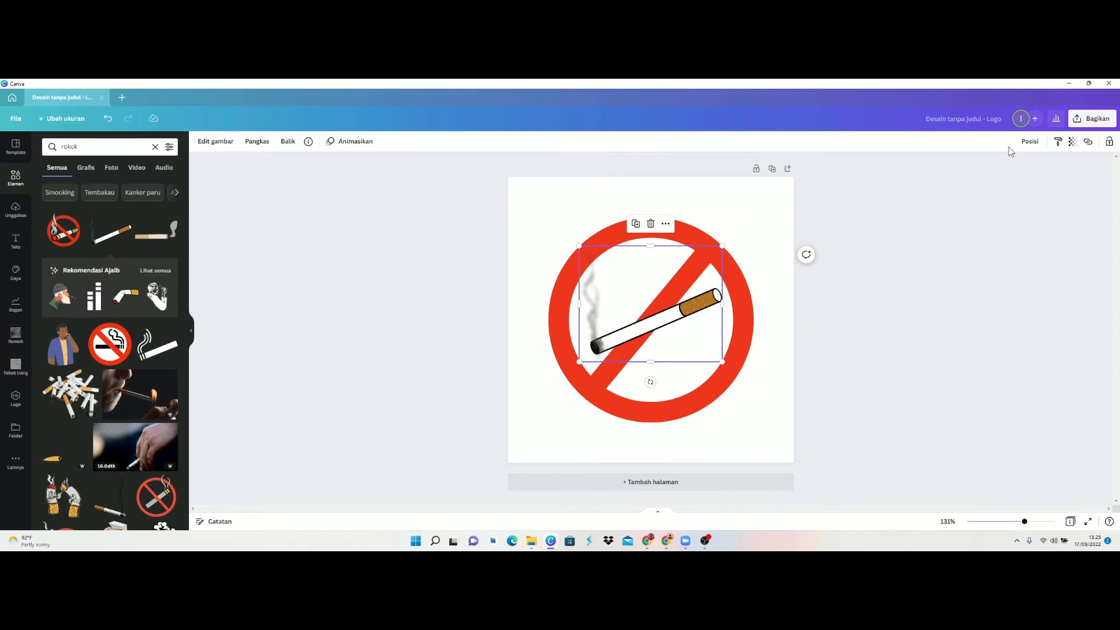
pyautogui.click(1030, 141)
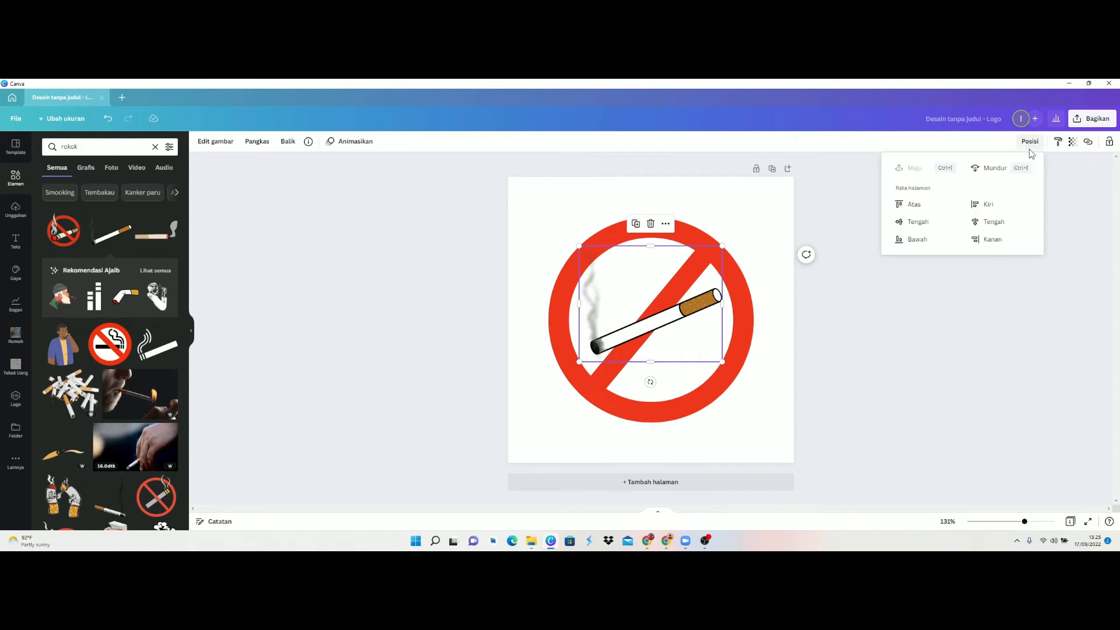
pyautogui.click(993, 171)
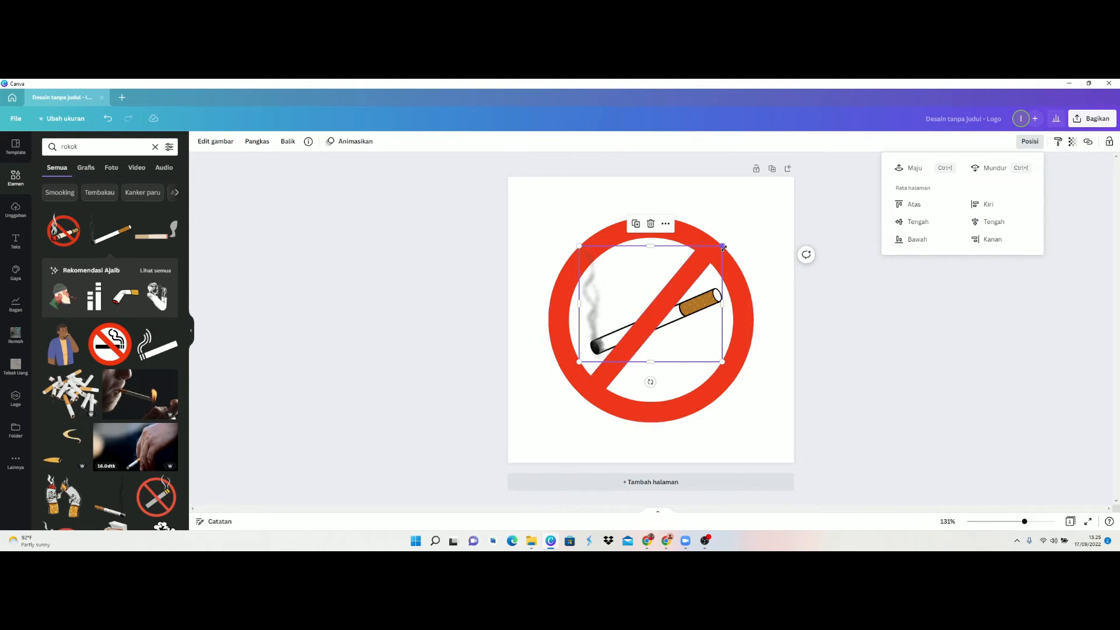
# - Enlarge the cigarette graphic slightly to about 279 by 226 so it spans the inside of the ring
pyautogui.moveTo(723, 248); pyautogui.dragTo(727, 242)
pyautogui.moveTo(578, 360); pyautogui.dragTo(568, 370)
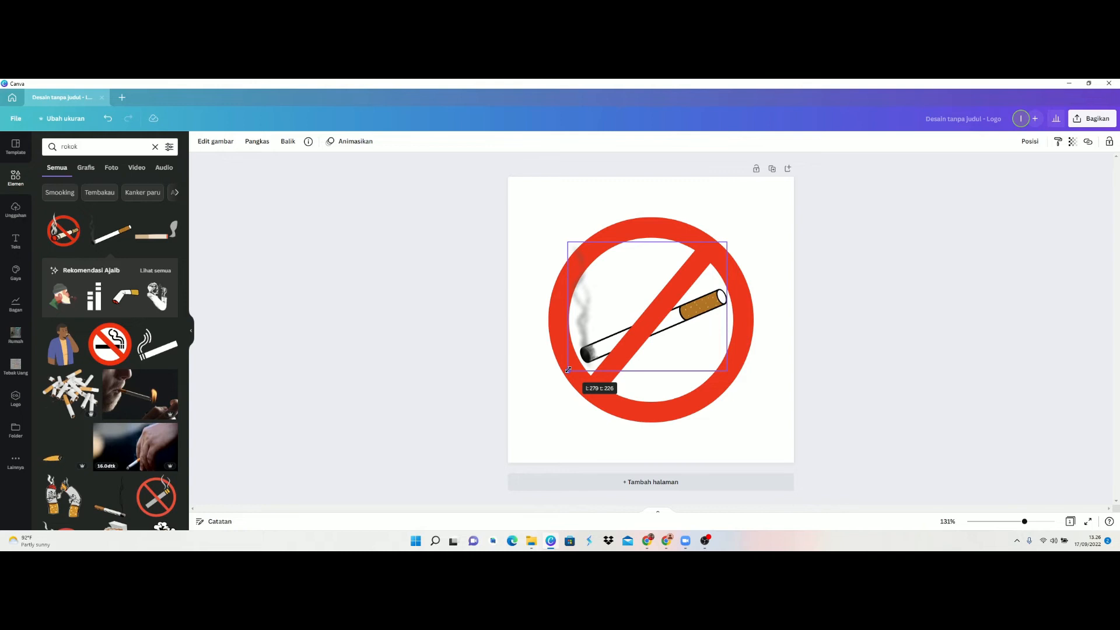
pyautogui.moveTo(568, 369); pyautogui.dragTo(568, 369)
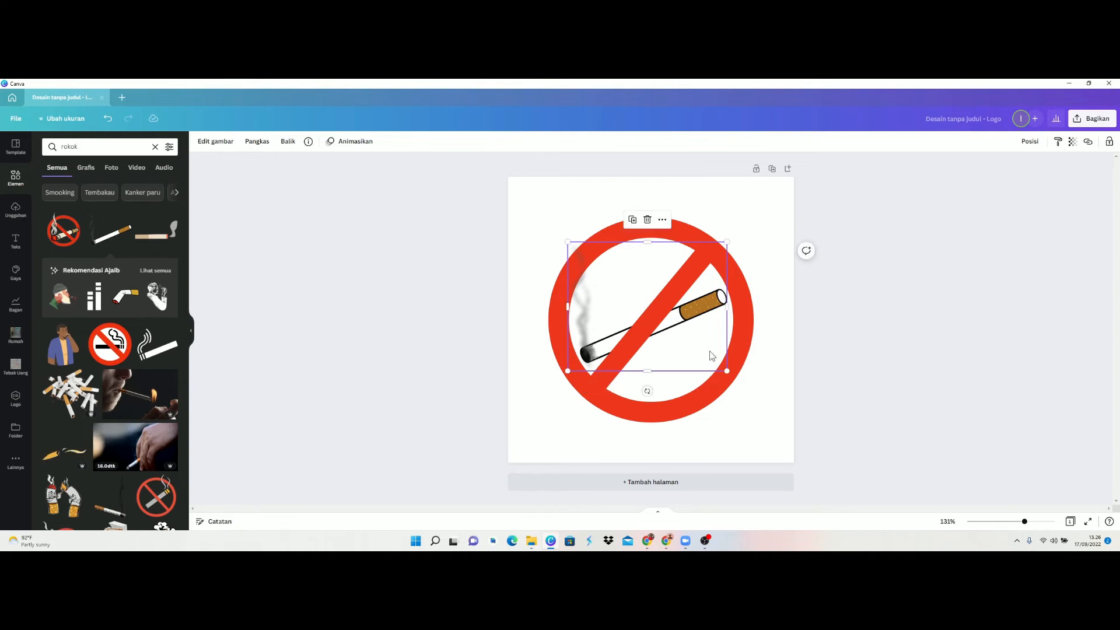
pyautogui.click(773, 374)
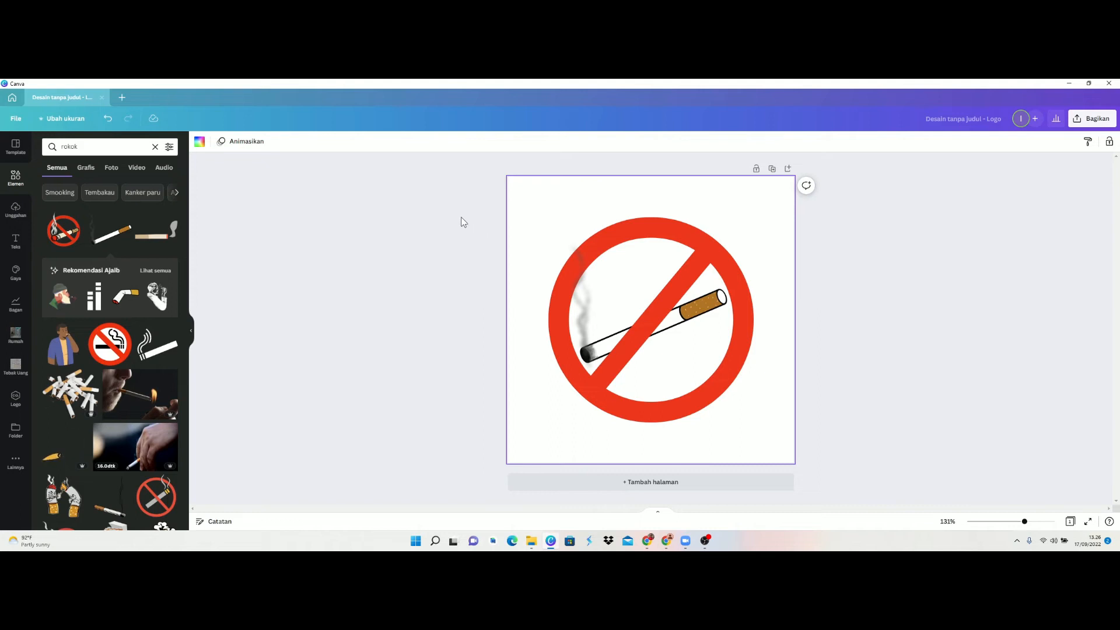
# - Select the ring, line and cigarette together, shrink them slightly and centre them horizontally in the upper part of the page
pyautogui.moveTo(420, 204); pyautogui.dragTo(791, 445)
pyautogui.moveTo(731, 391); pyautogui.dragTo(731, 363)
pyautogui.moveTo(547, 397); pyautogui.dragTo(566, 378)
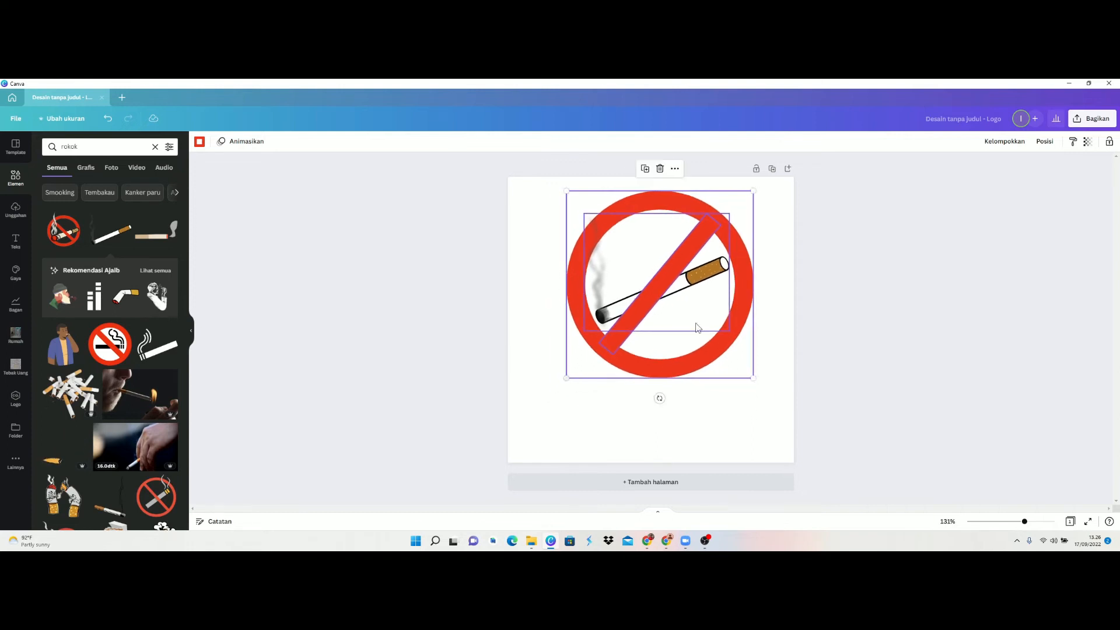
pyautogui.moveTo(711, 354); pyautogui.dragTo(702, 352)
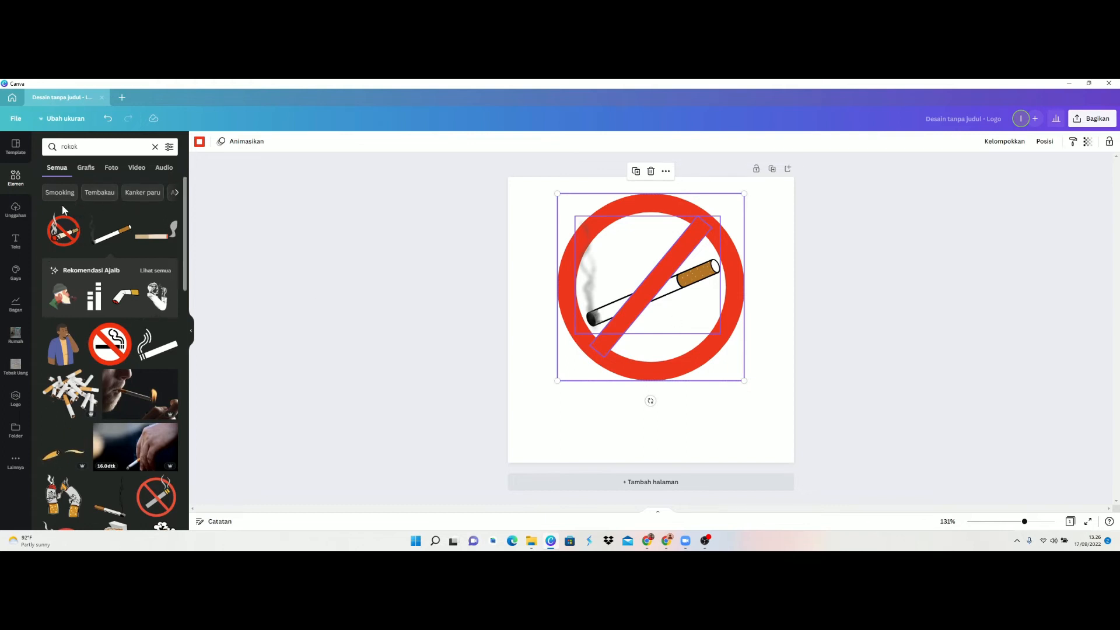
# - Look through the text styles and add a title text box below the prohibition sign
pyautogui.click(14, 185)
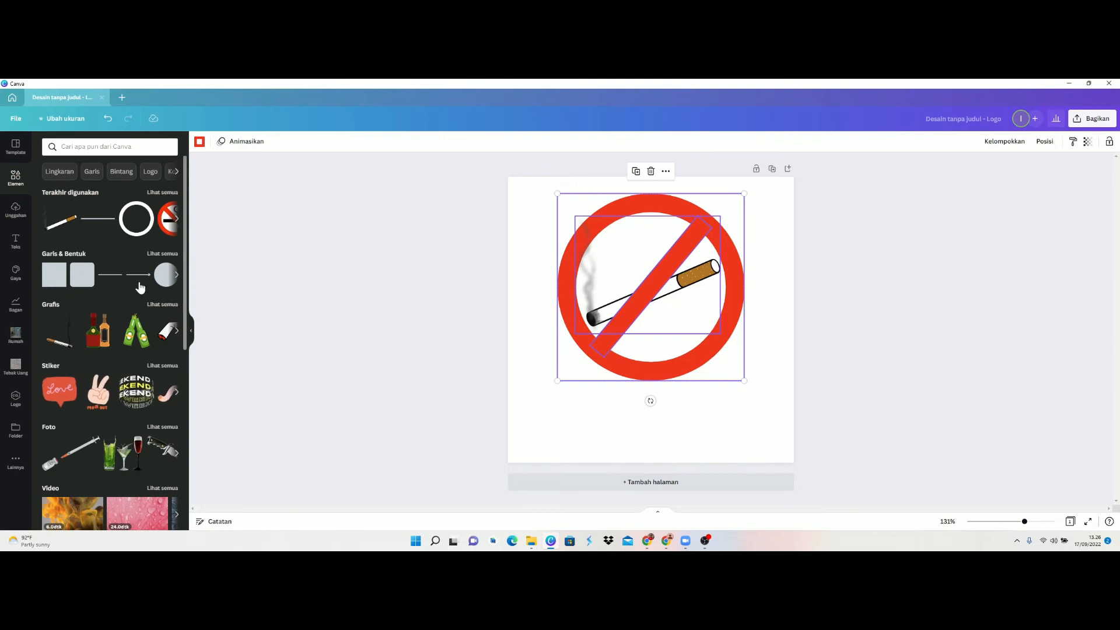
pyautogui.click(16, 246)
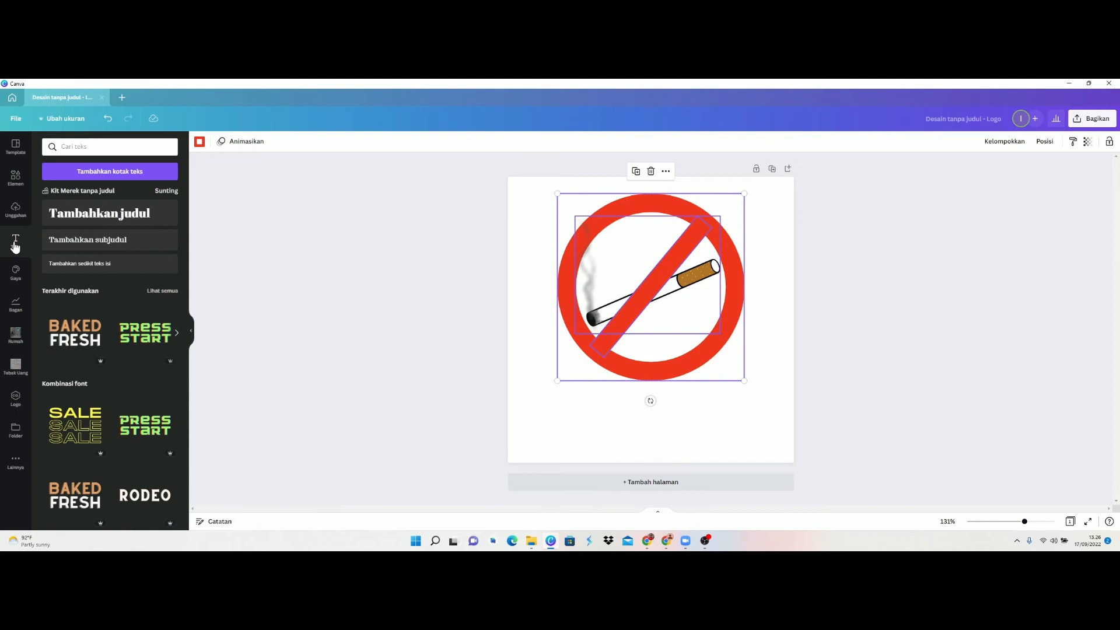
pyautogui.scroll(-1, 117, 408)
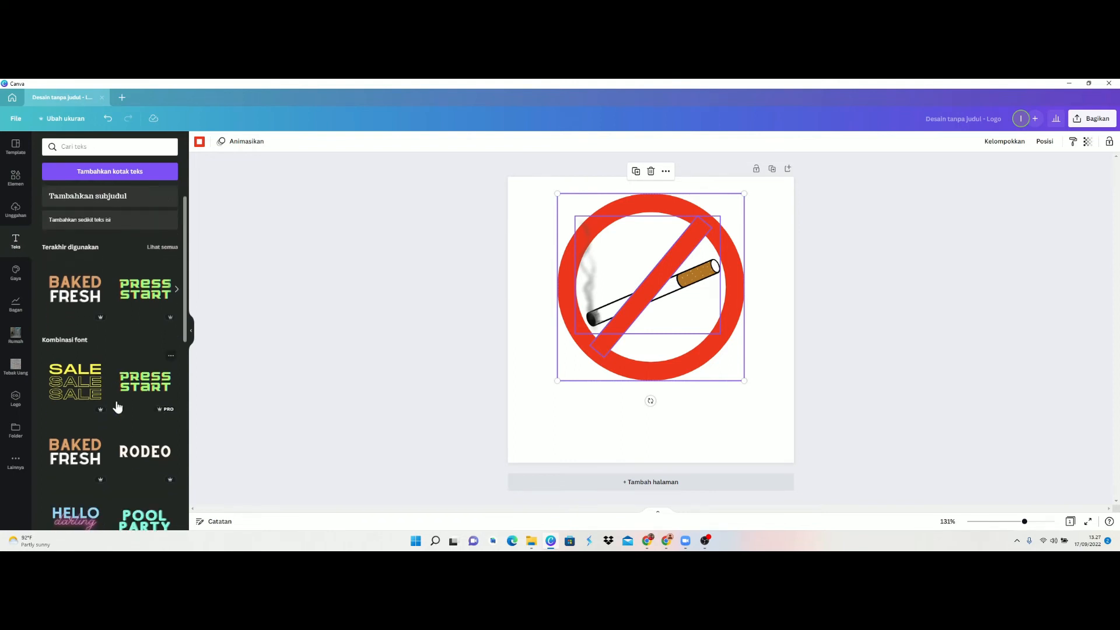
pyautogui.scroll(-2, 117, 430)
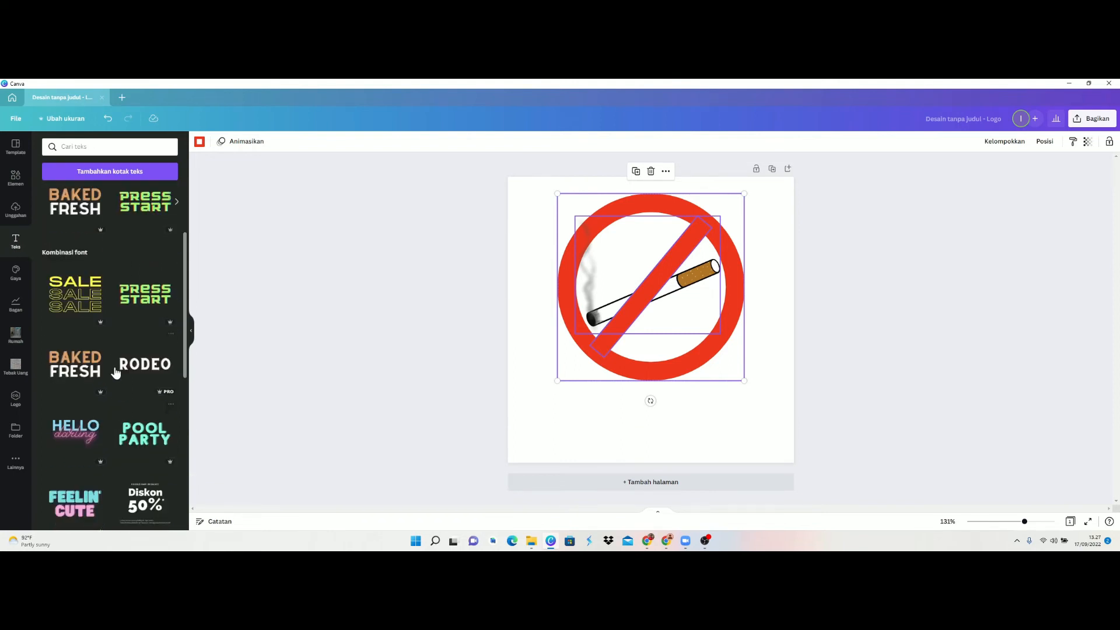
pyautogui.scroll(-3, 99, 376)
pyautogui.scroll(2, 102, 409)
pyautogui.scroll(4, 115, 451)
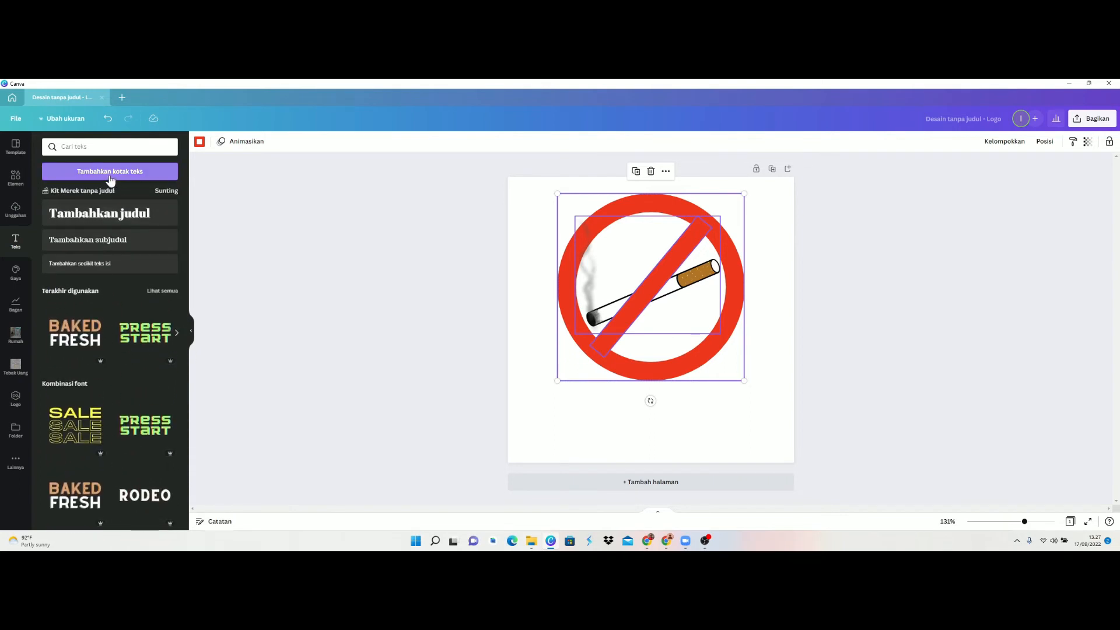
pyautogui.click(98, 222)
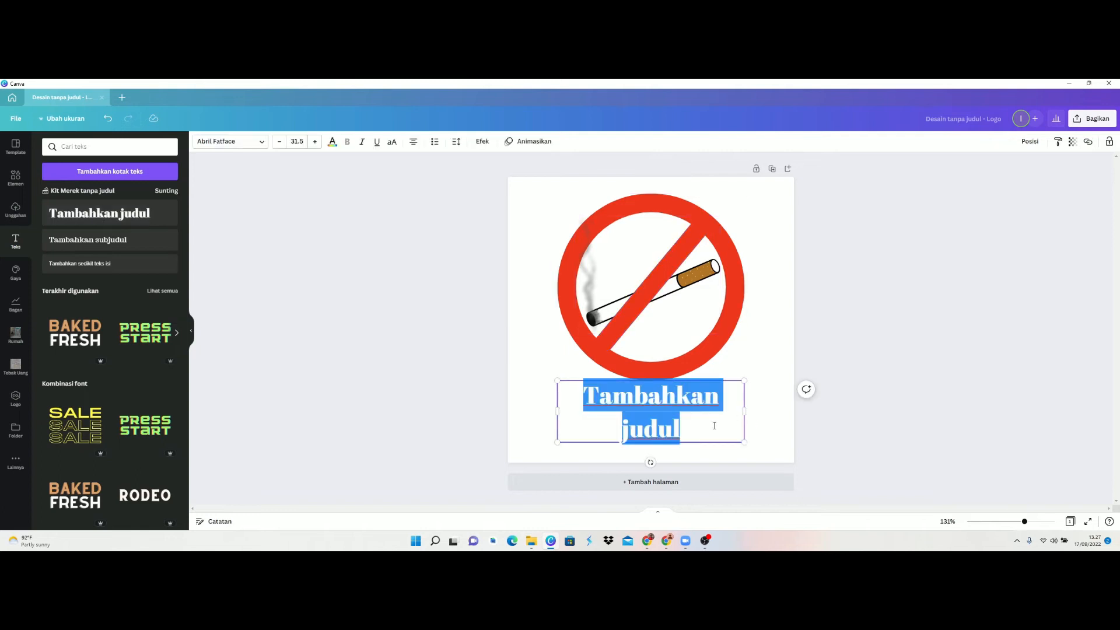
# - Replace the title text with "DI LARANG MEROKOK" on two lines and move it slightly down, centred below the ring
pyautogui.moveTo(689, 433); pyautogui.dragTo(583, 397)
pyautogui.write('di')
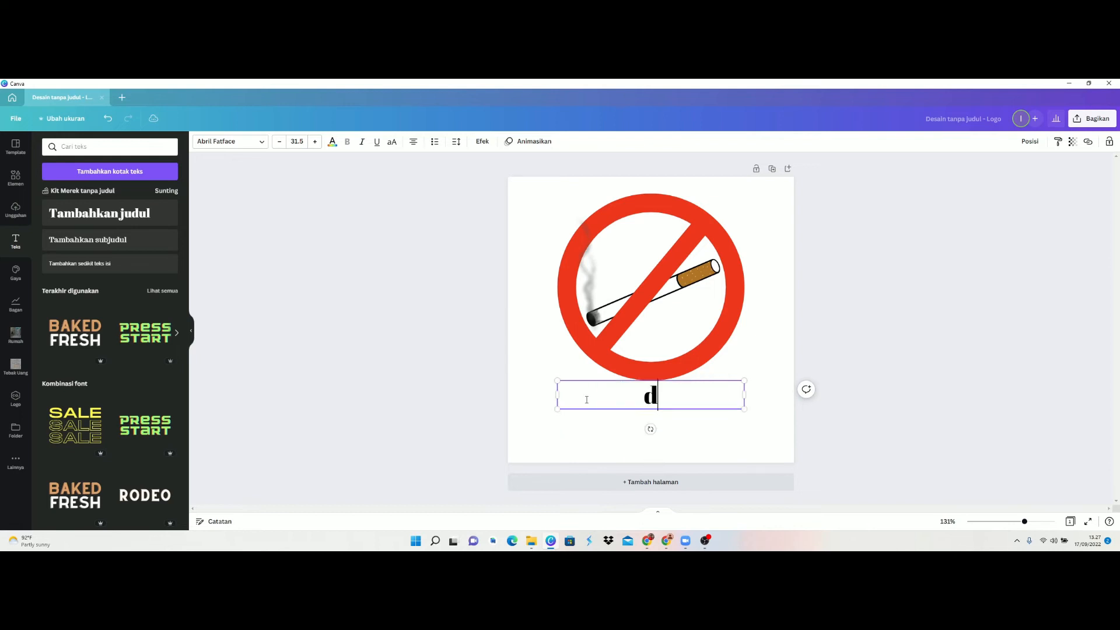
pyautogui.press('BackSpace')
pyautogui.press('BackSpace')
pyautogui.write('DI LARANG')
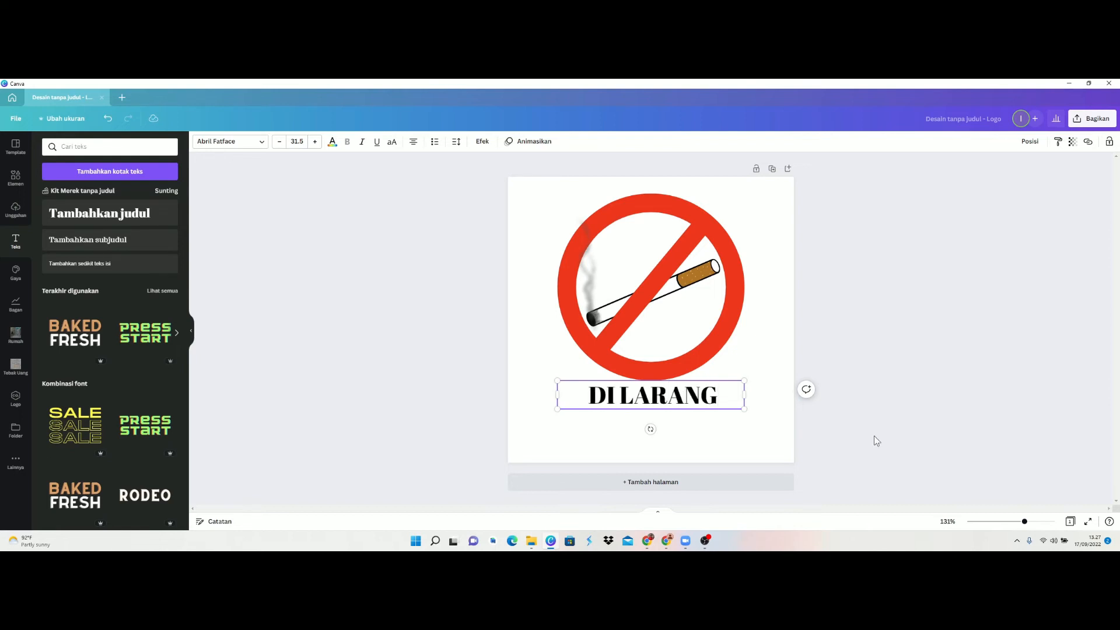
pyautogui.press('Return')
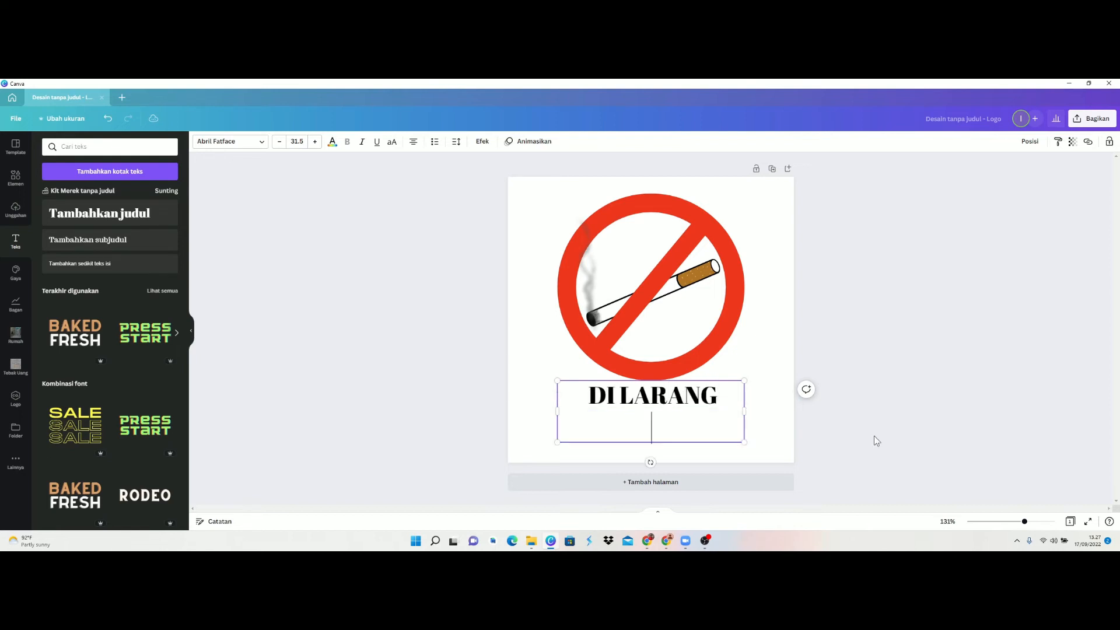
pyautogui.write('MERO')
pyautogui.write('KOK')
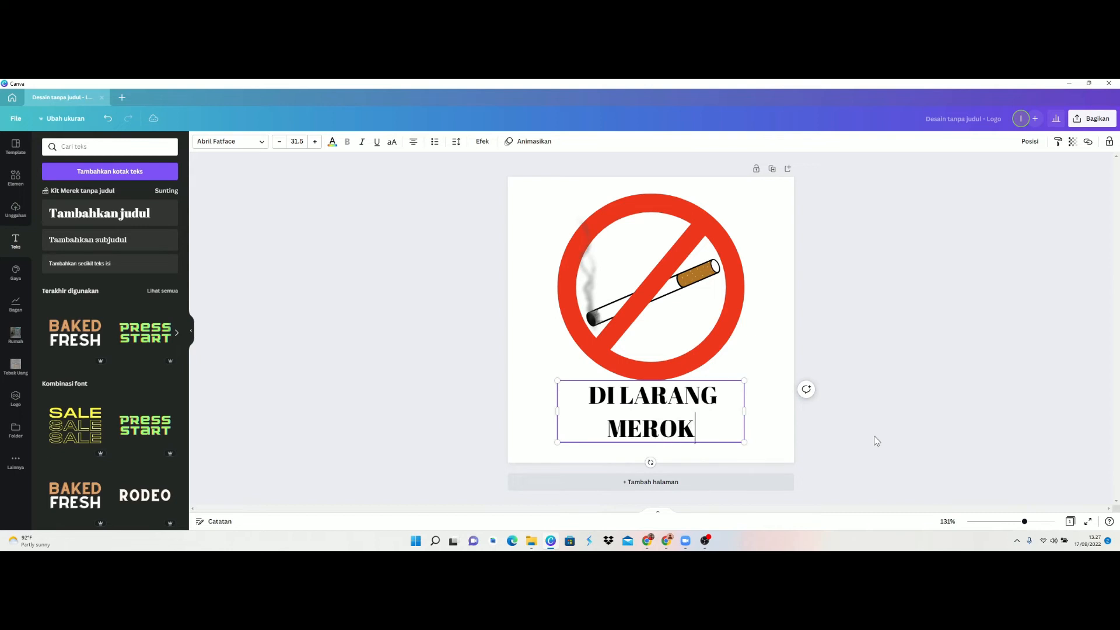
pyautogui.click(859, 316)
pyautogui.moveTo(675, 408); pyautogui.dragTo(675, 414)
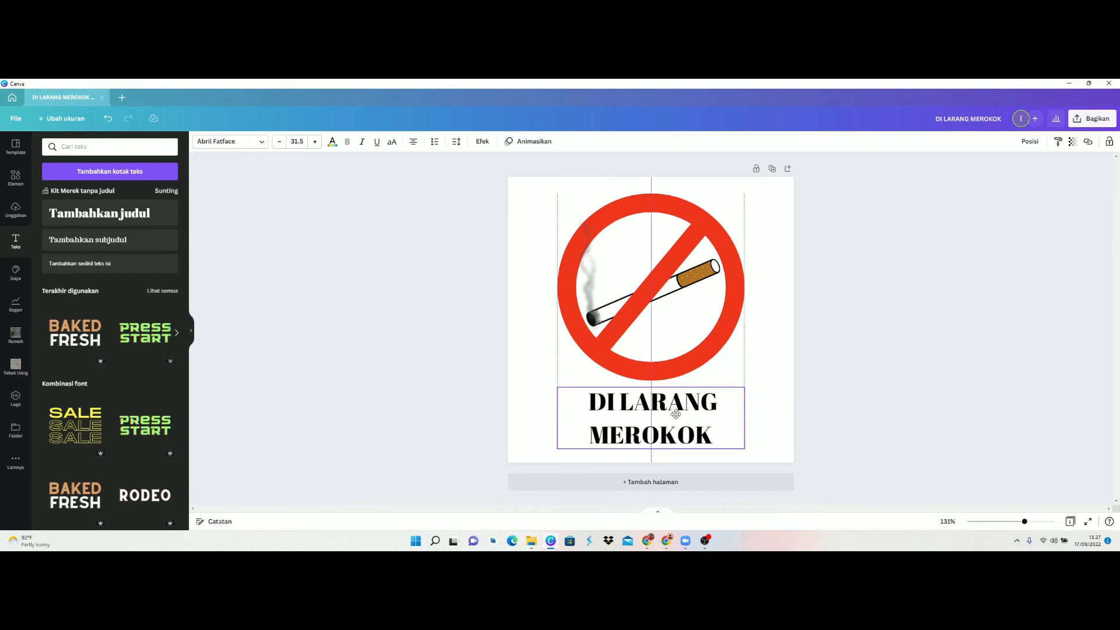
pyautogui.moveTo(675, 414); pyautogui.dragTo(675, 412)
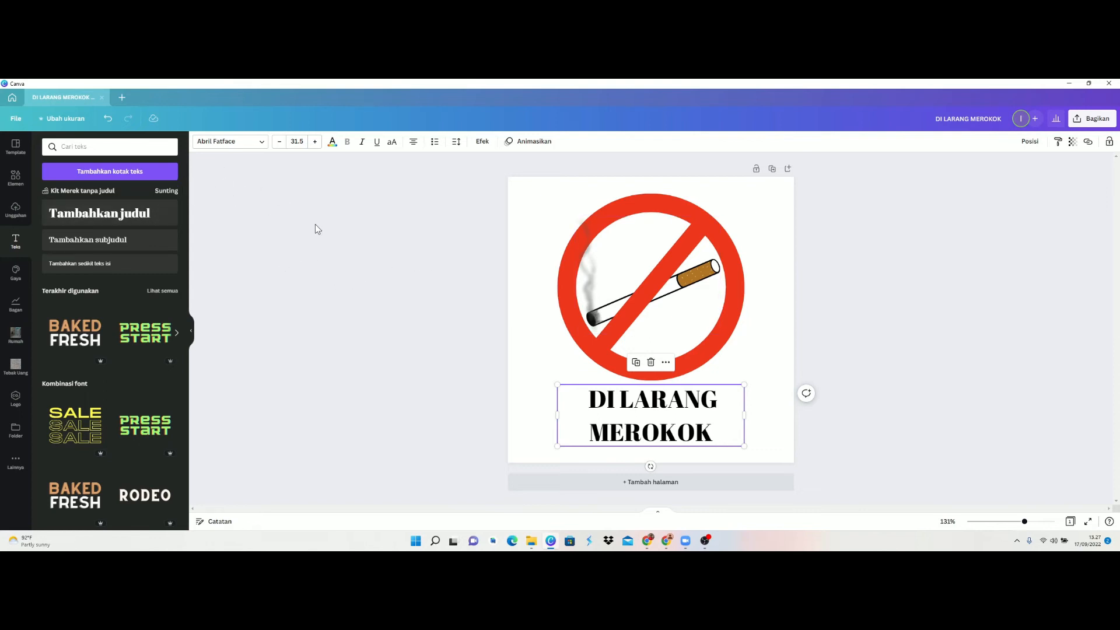
# - Insert the square outline frame from the additional shapes in the lines and shapes collection
pyautogui.click(17, 183)
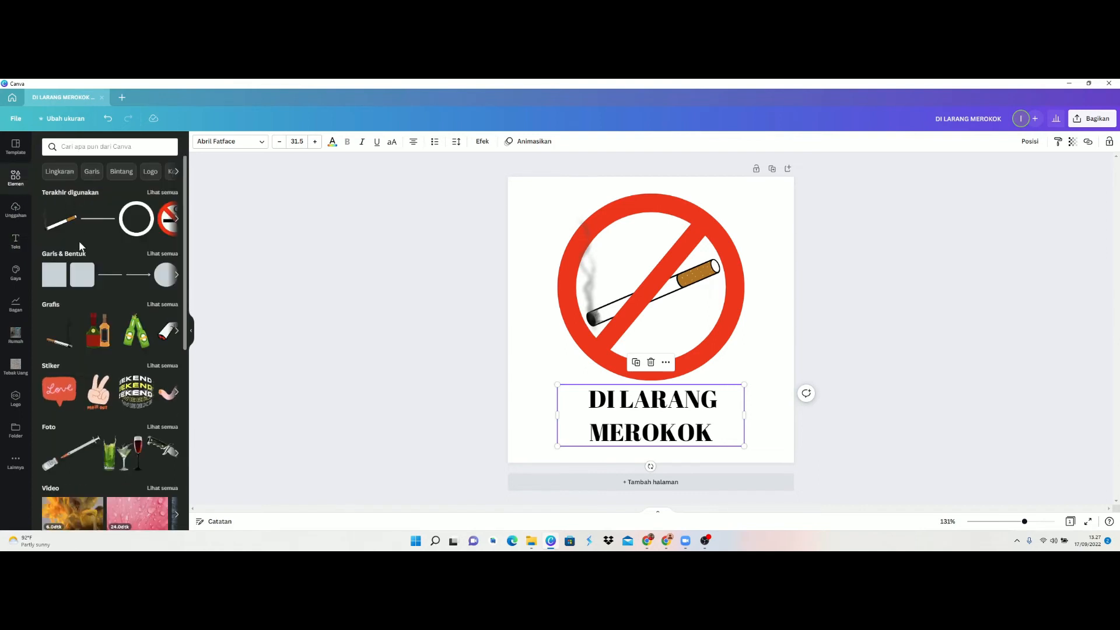
pyautogui.click(69, 253)
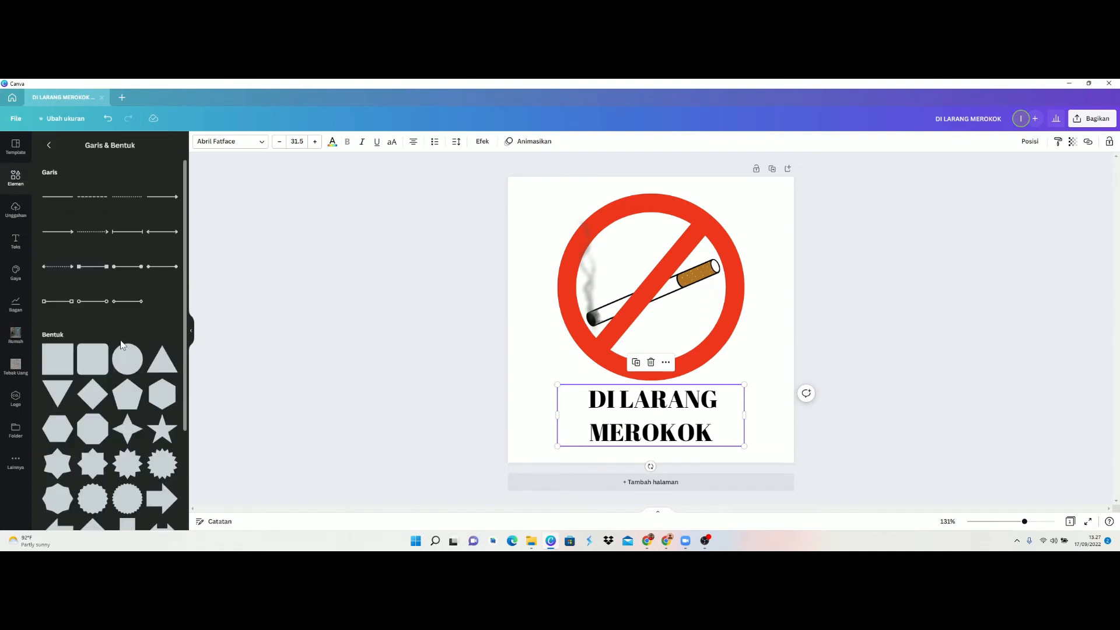
pyautogui.scroll(-5, 108, 367)
pyautogui.scroll(-5, 119, 330)
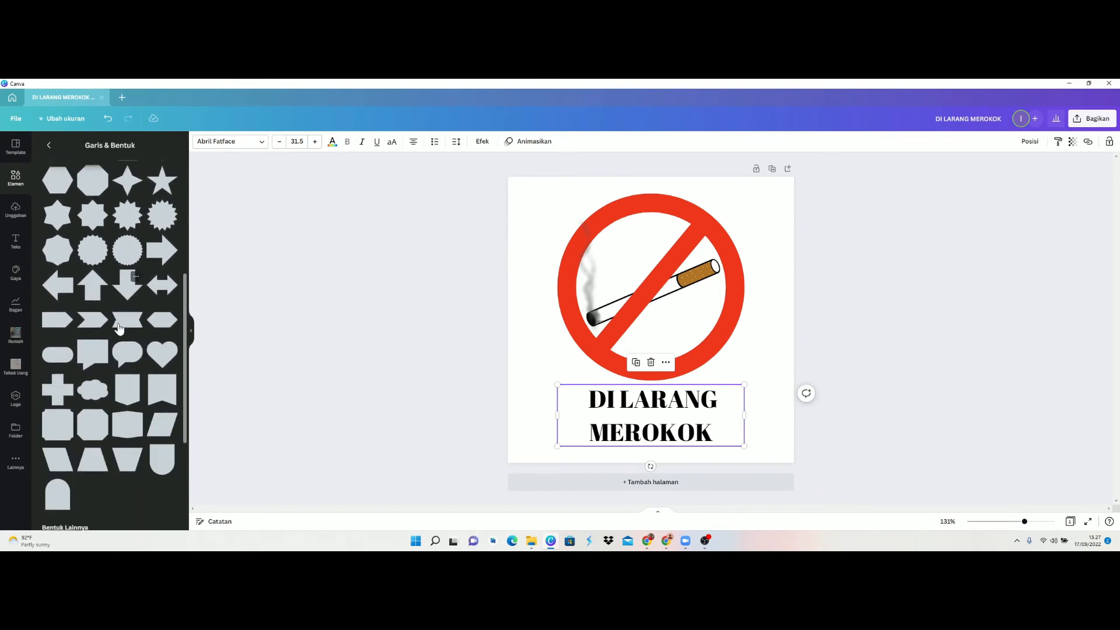
pyautogui.scroll(-1, 89, 408)
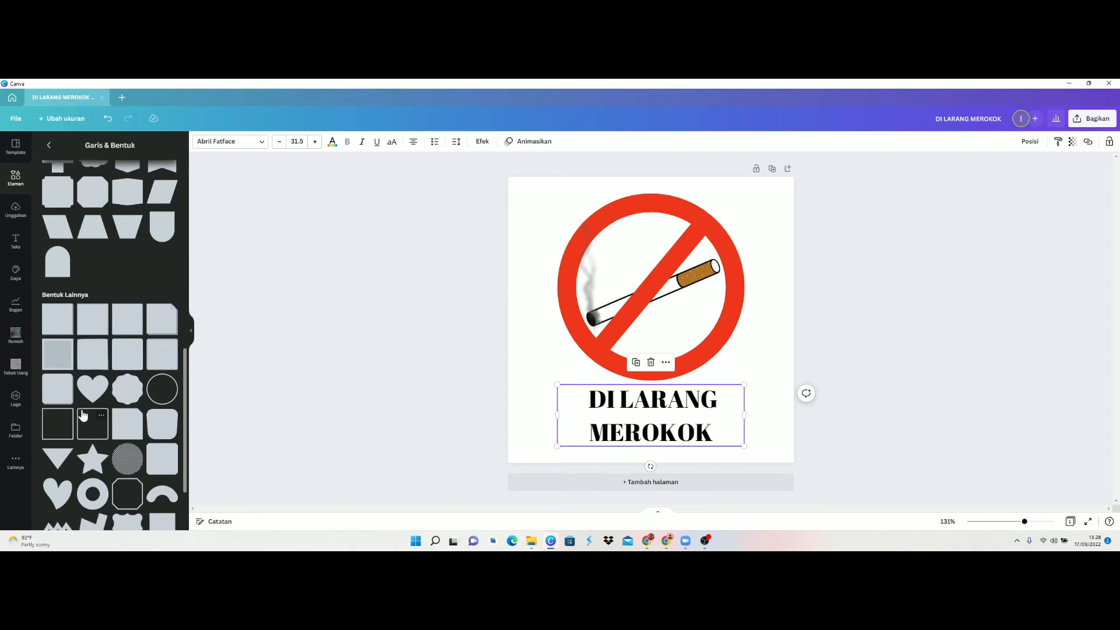
pyautogui.click(51, 429)
# - Position and stretch the red frame around both the sign and the text, centring it on the page
pyautogui.moveTo(607, 316); pyautogui.dragTo(580, 249)
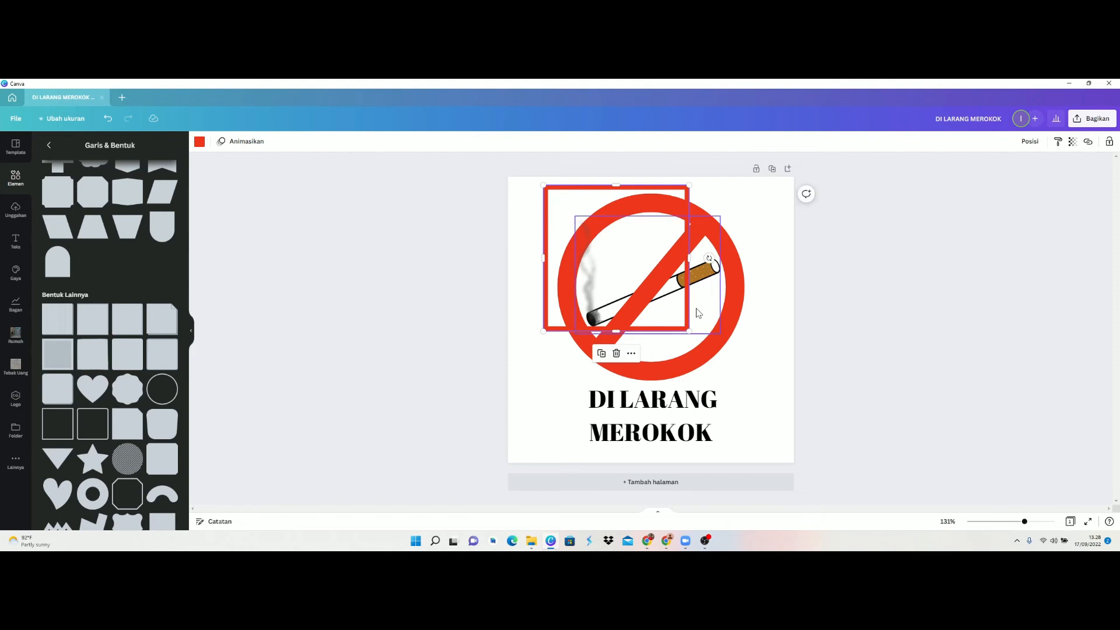
pyautogui.moveTo(689, 330); pyautogui.dragTo(707, 499)
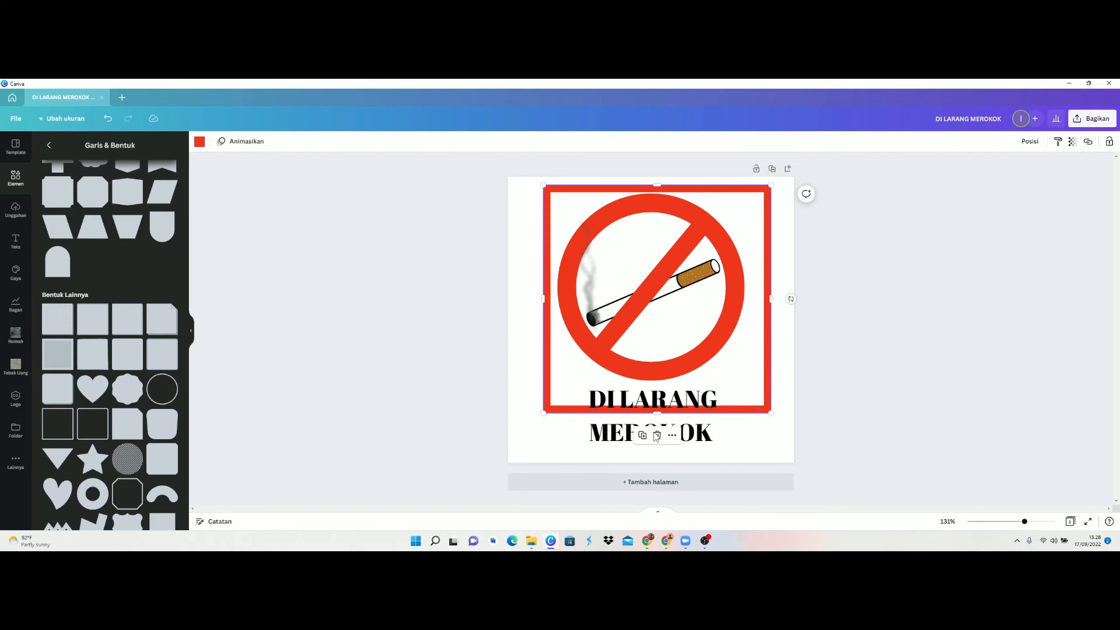
pyautogui.moveTo(658, 413); pyautogui.dragTo(656, 452)
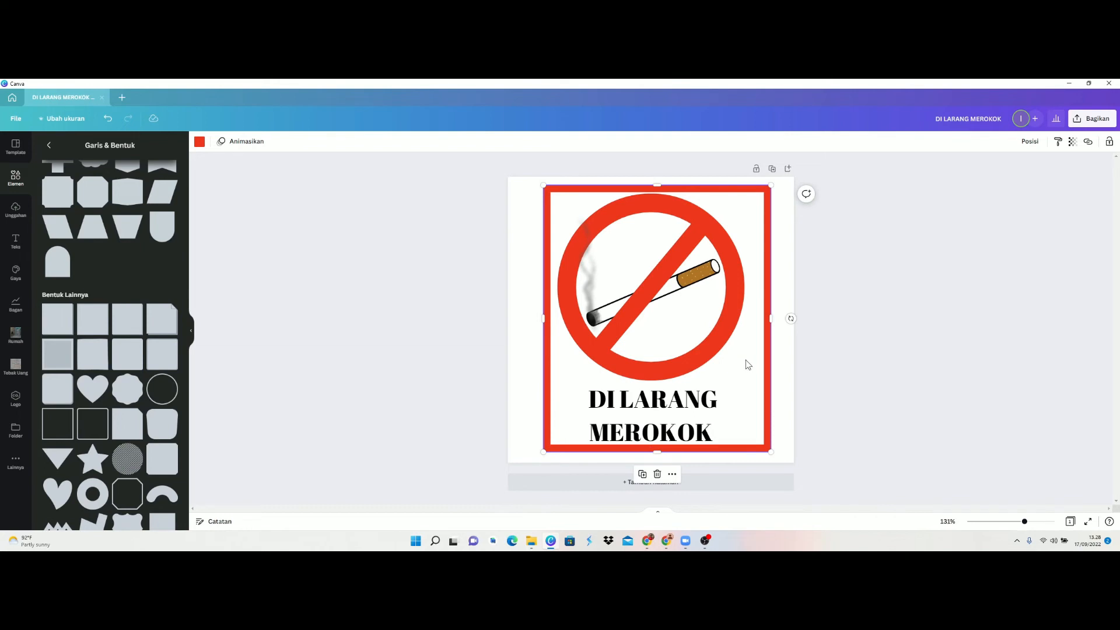
pyautogui.moveTo(746, 360); pyautogui.dragTo(741, 361)
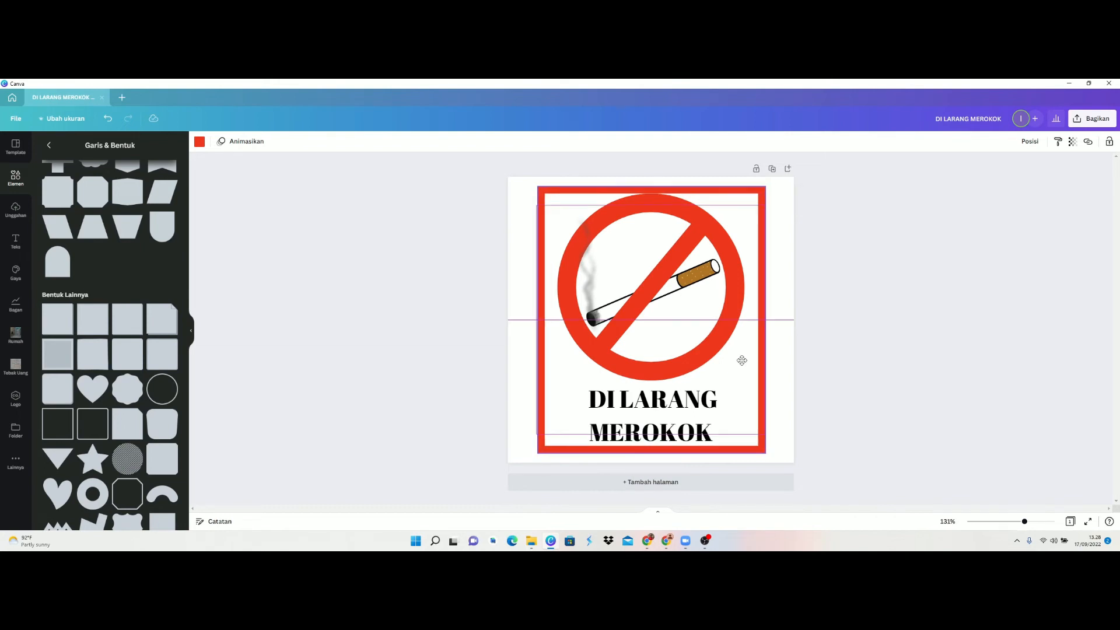
pyautogui.moveTo(742, 360); pyautogui.dragTo(742, 360)
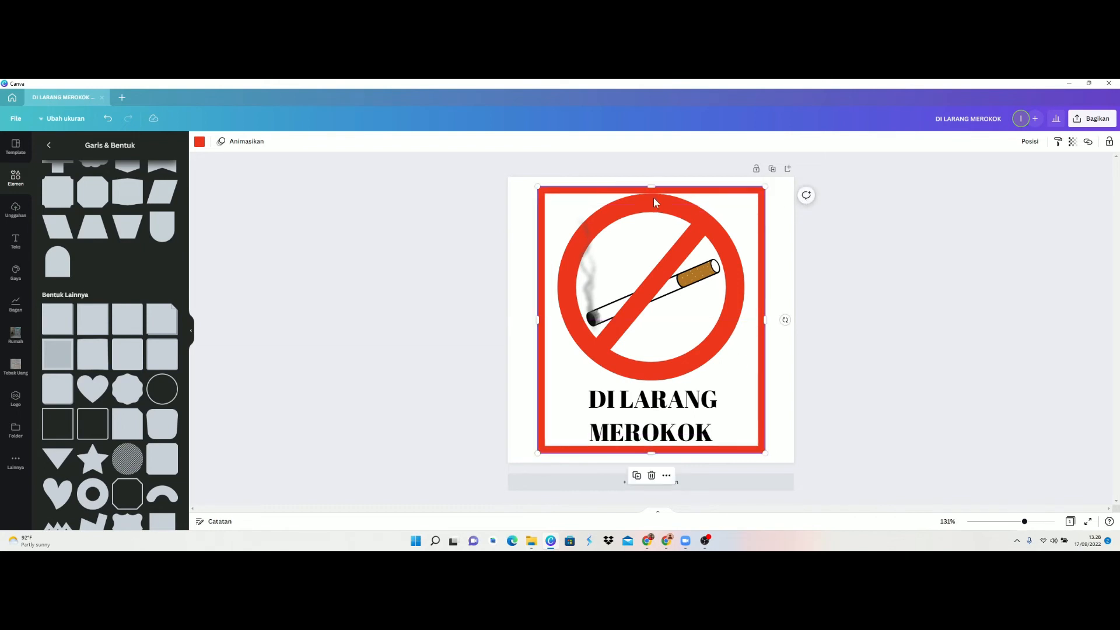
pyautogui.moveTo(655, 186); pyautogui.dragTo(655, 183)
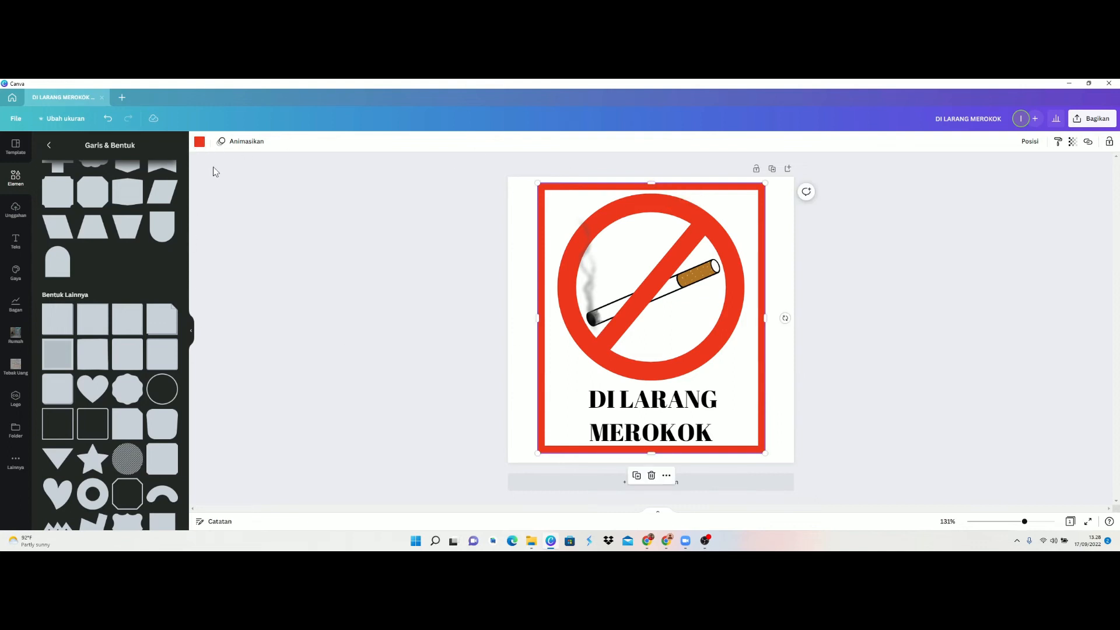
# - Recolour the rectangular frame around the sign and text to black
pyautogui.click(199, 142)
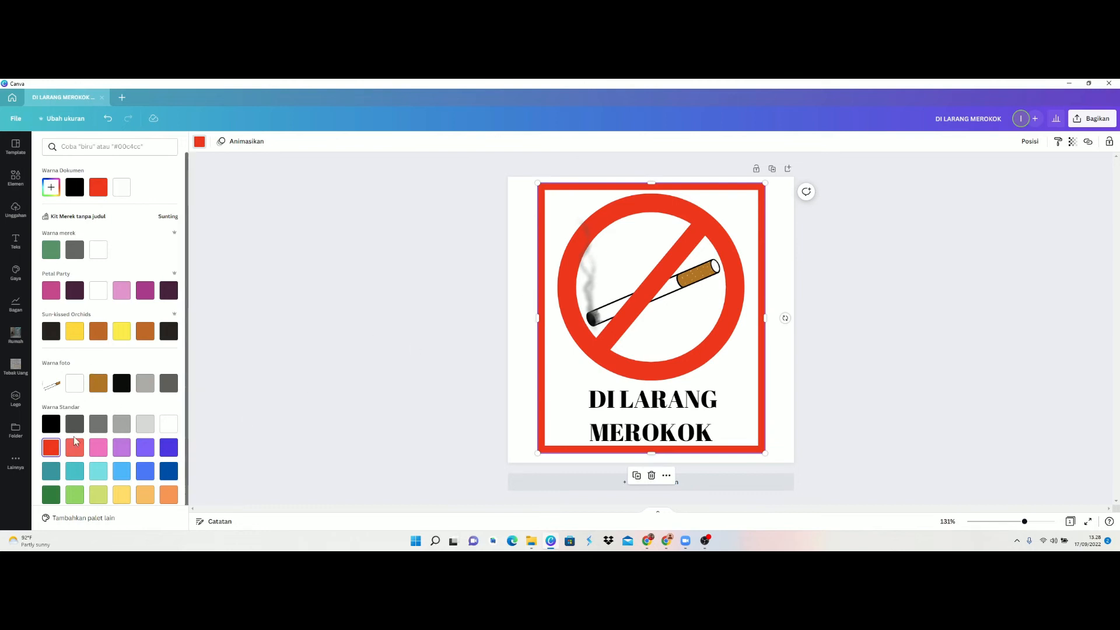
pyautogui.click(51, 424)
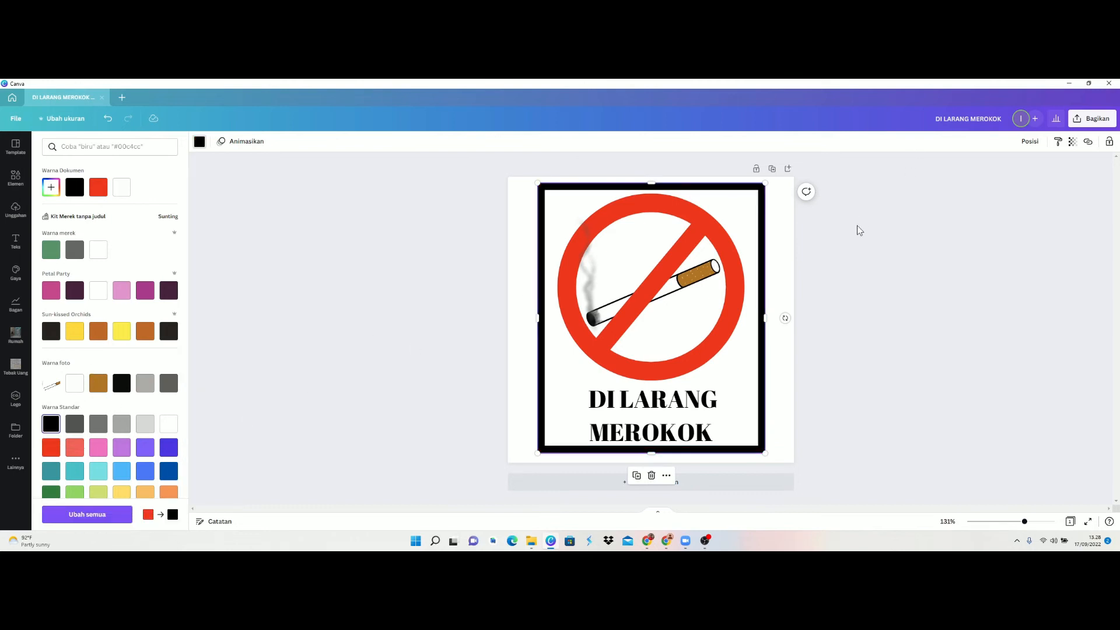
pyautogui.press('Escape')
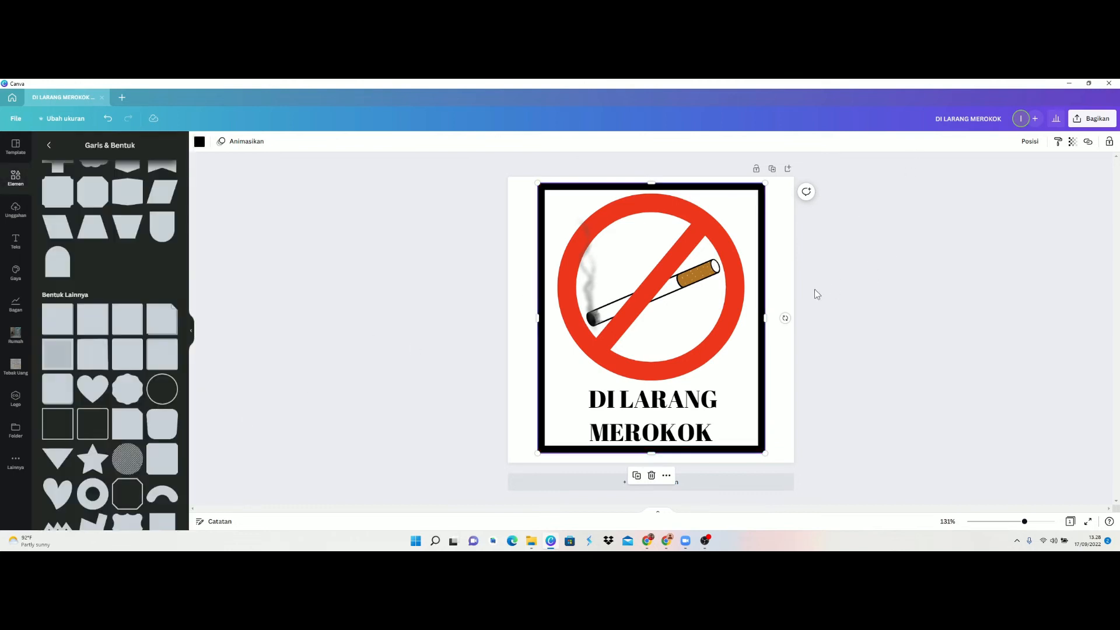
pyautogui.click(717, 390)
pyautogui.moveTo(717, 390); pyautogui.dragTo(715, 386)
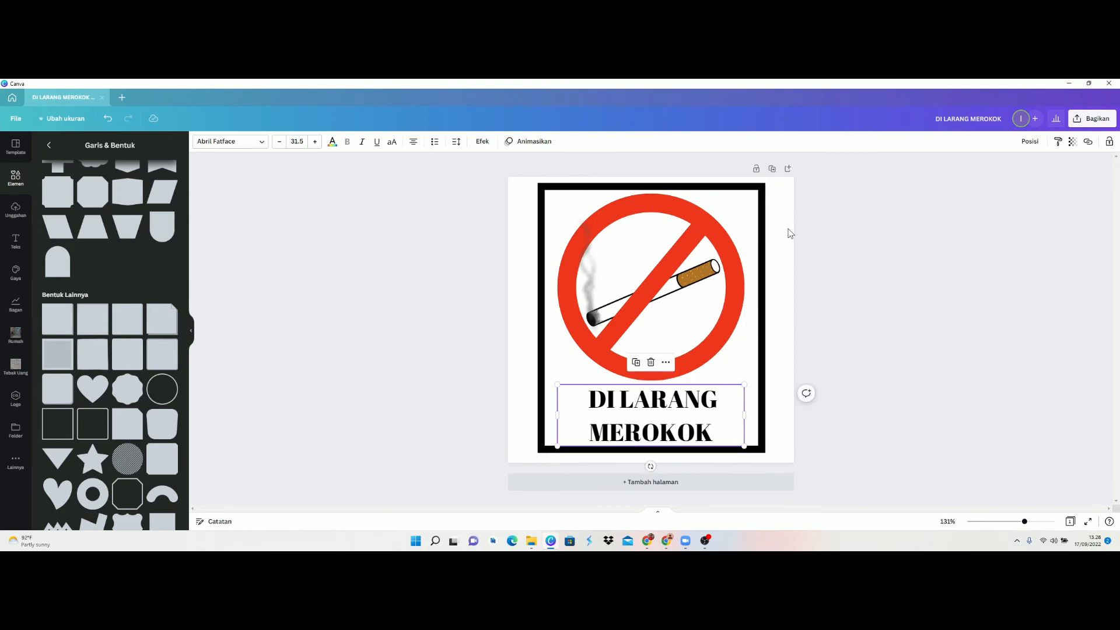
# - Download the design as a PNG and save it as DI LARANG MEROKOK.png in the Downloads folder
pyautogui.click(1088, 124)
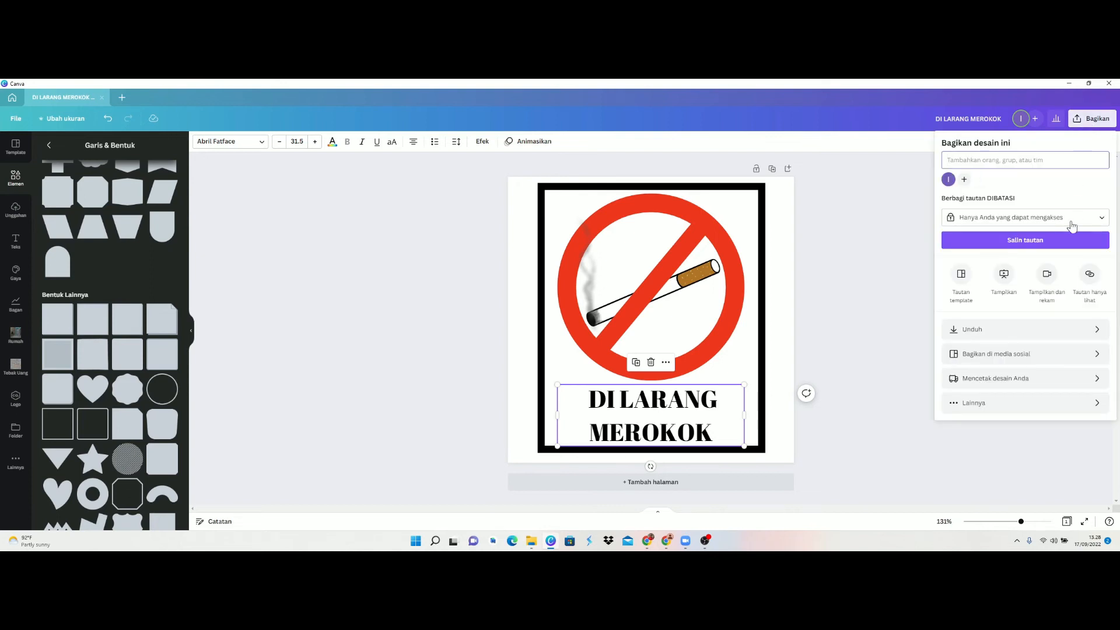
pyautogui.click(1058, 332)
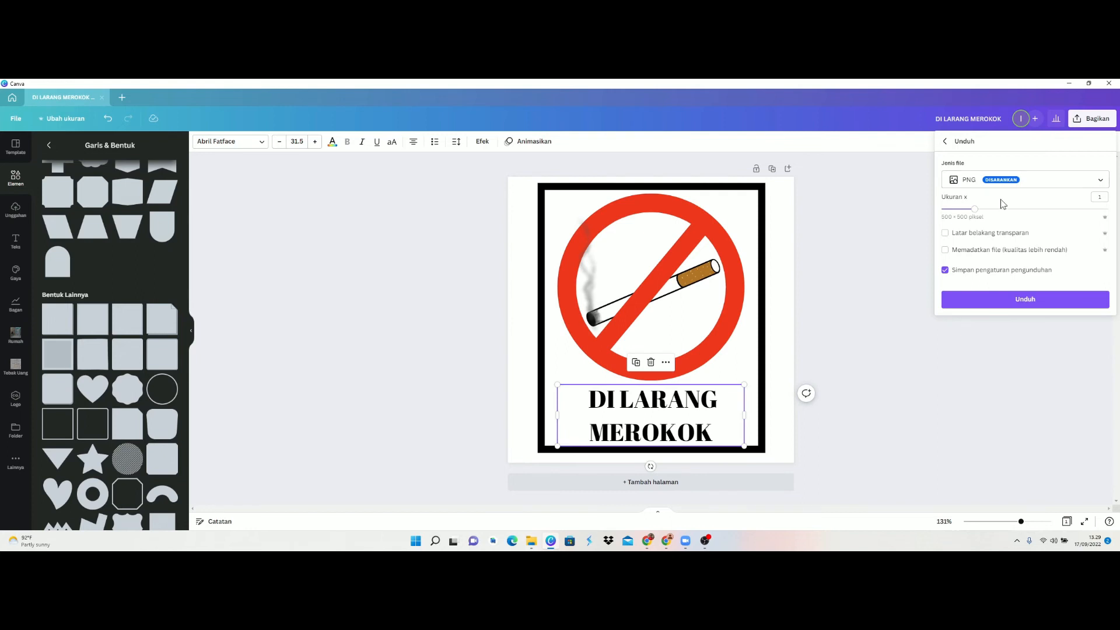
pyautogui.click(1091, 183)
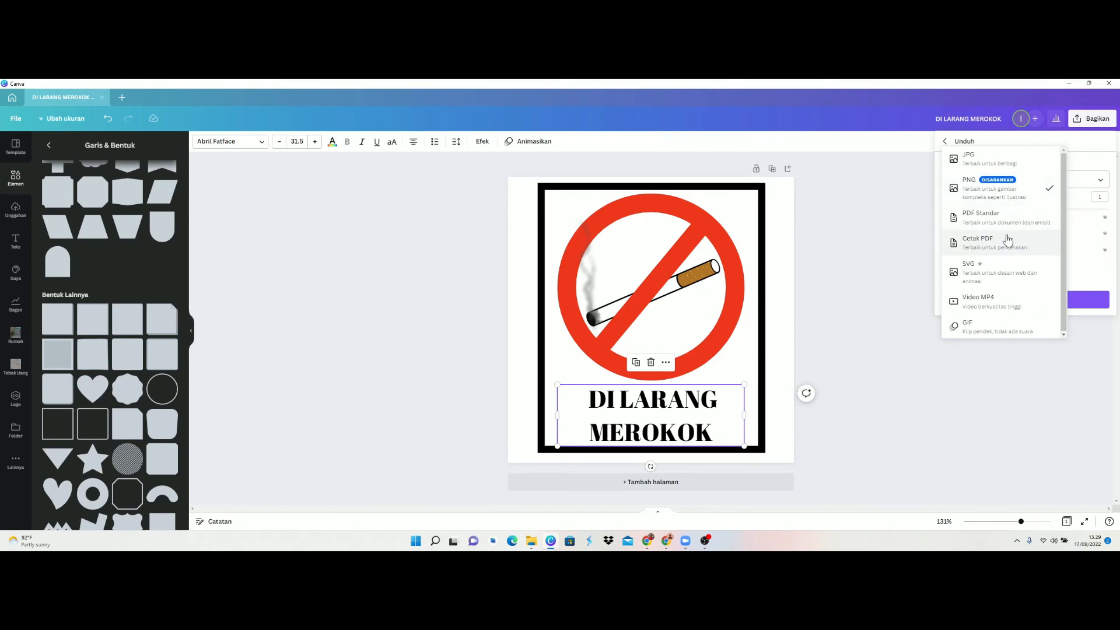
pyautogui.click(1002, 193)
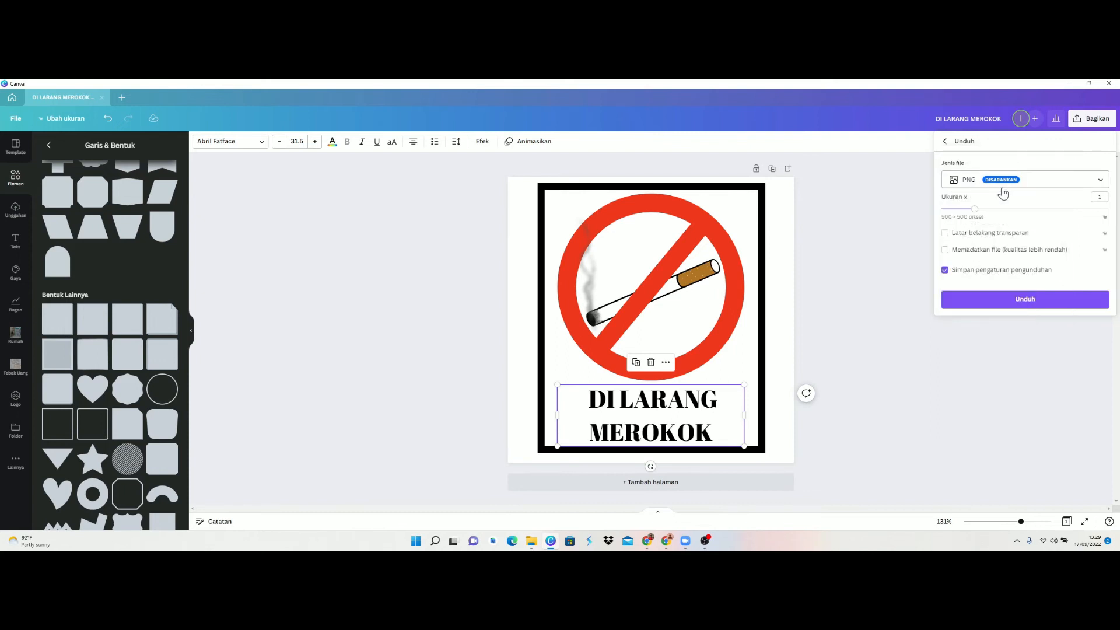
pyautogui.click(1008, 303)
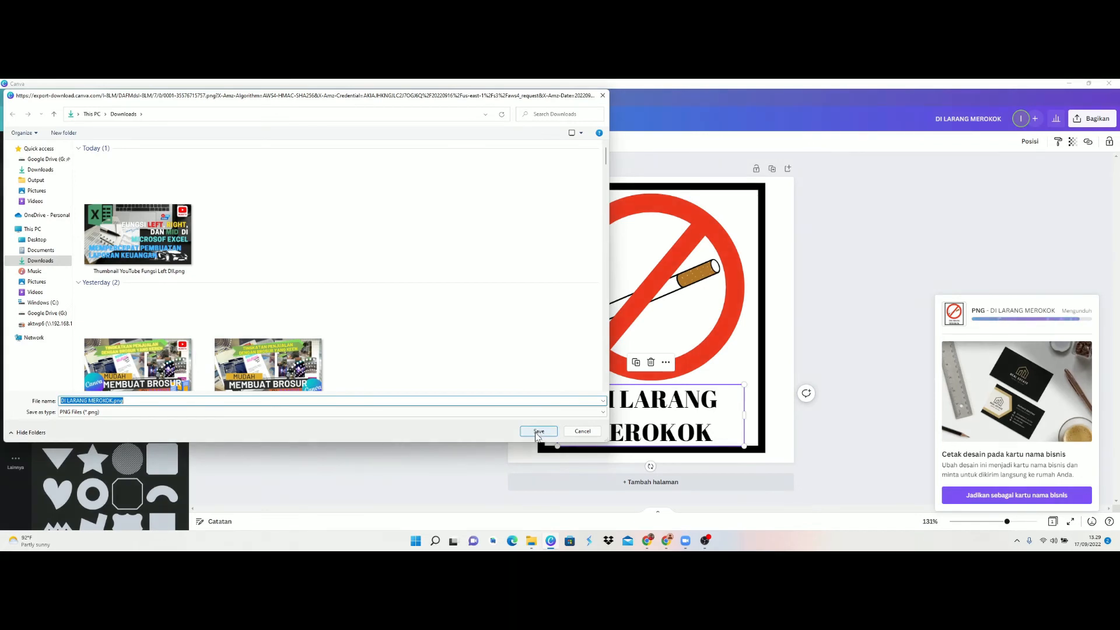
pyautogui.click(537, 434)
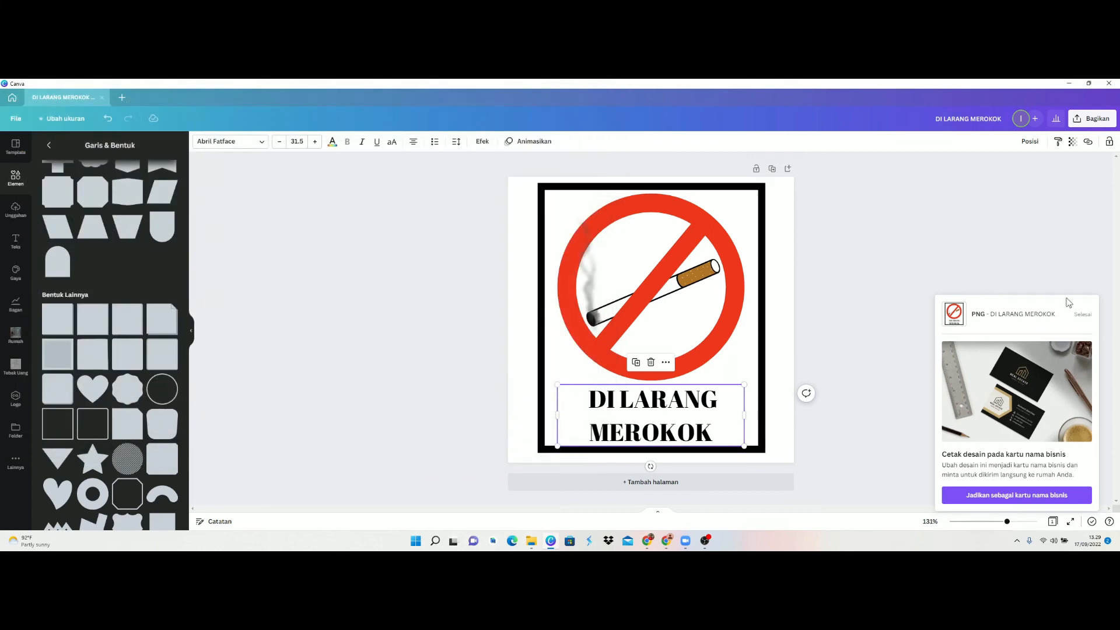
# - Open the downloaded DI LARANG MEROKOK.png from File Explorer, inspect it maximised, close it and switch back to Canva
pyautogui.click(532, 542)
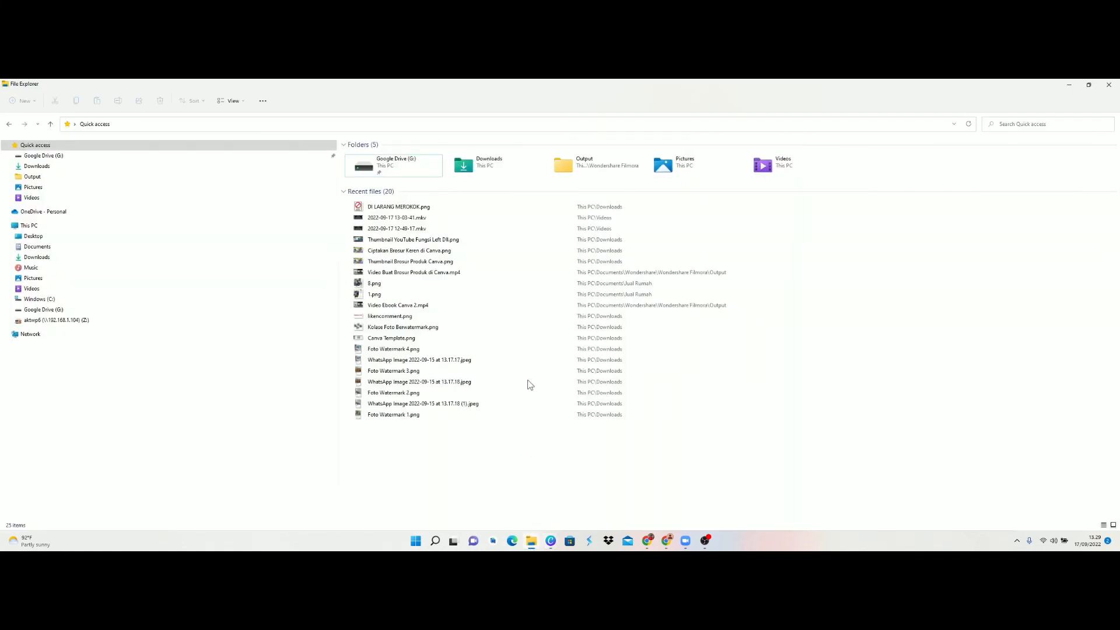
pyautogui.doubleClick(415, 208)
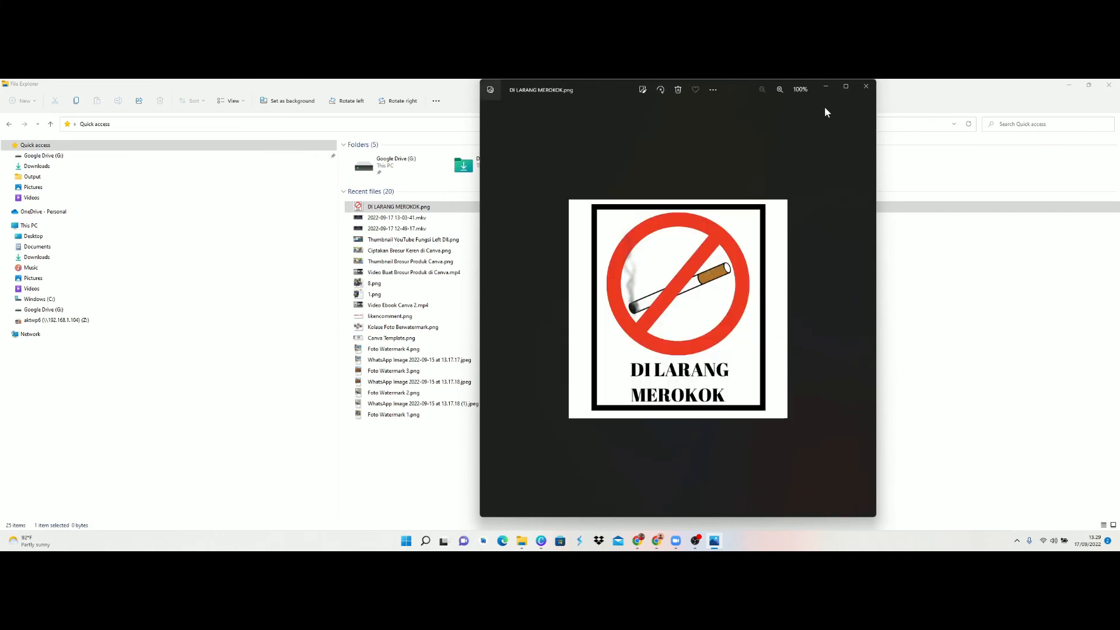
pyautogui.click(845, 86)
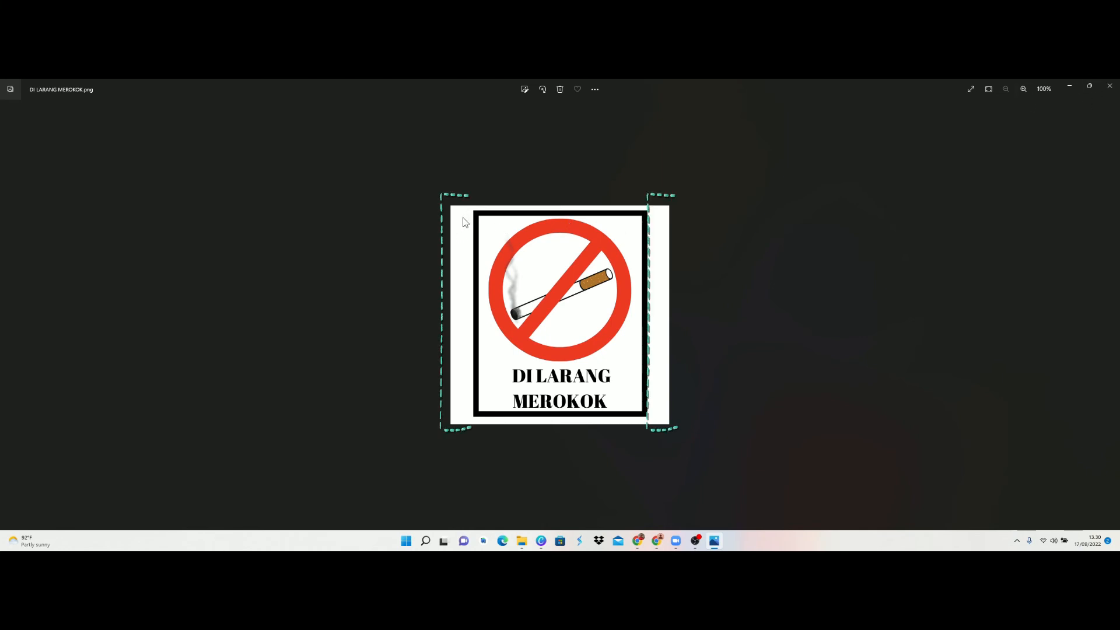
pyautogui.click(1114, 86)
pyautogui.click(685, 540)
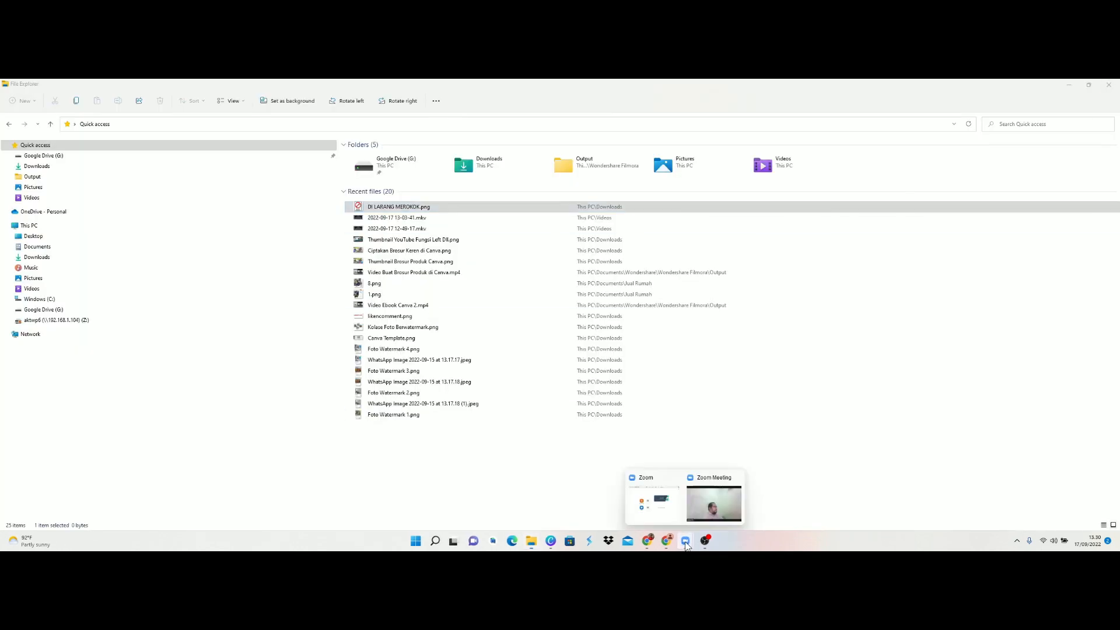
pyautogui.moveTo(648, 549)
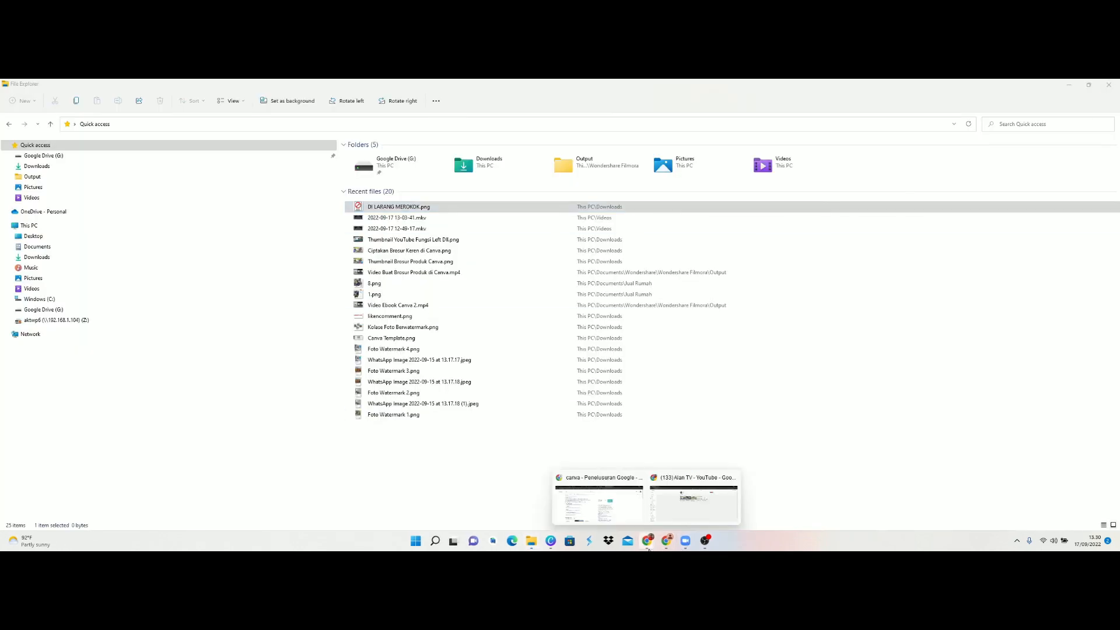
pyautogui.click(551, 541)
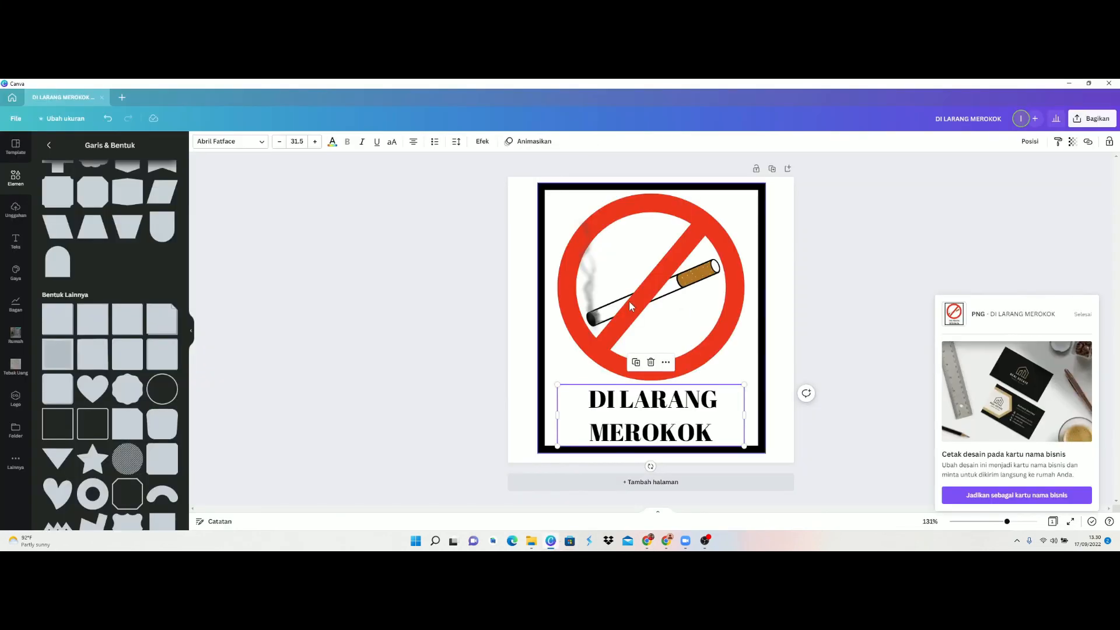
pyautogui.click(566, 201)
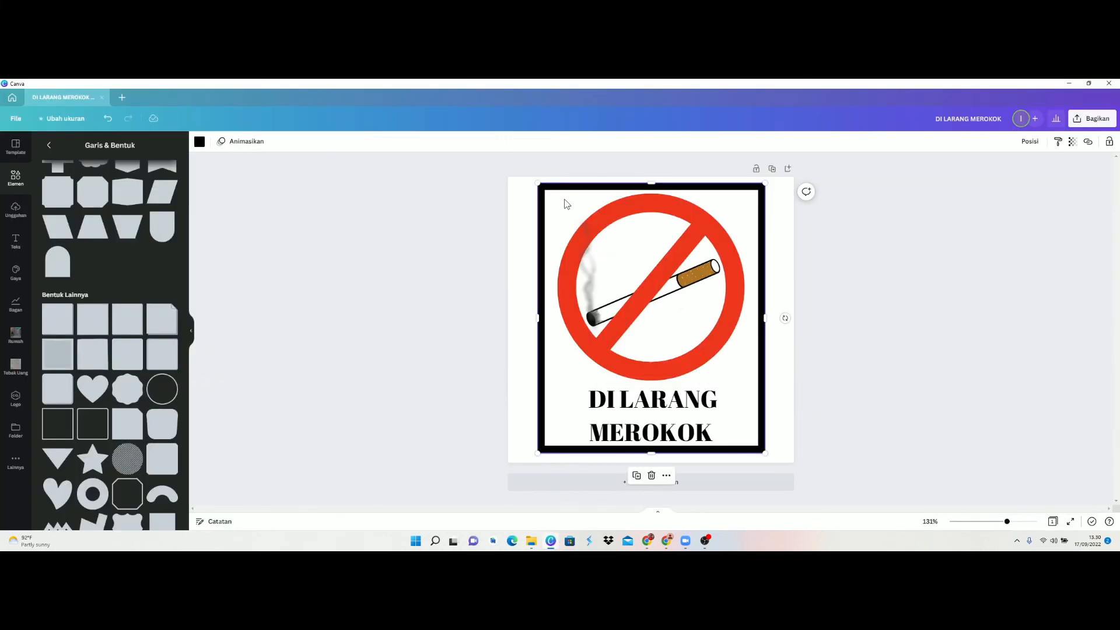
pyautogui.click(1093, 122)
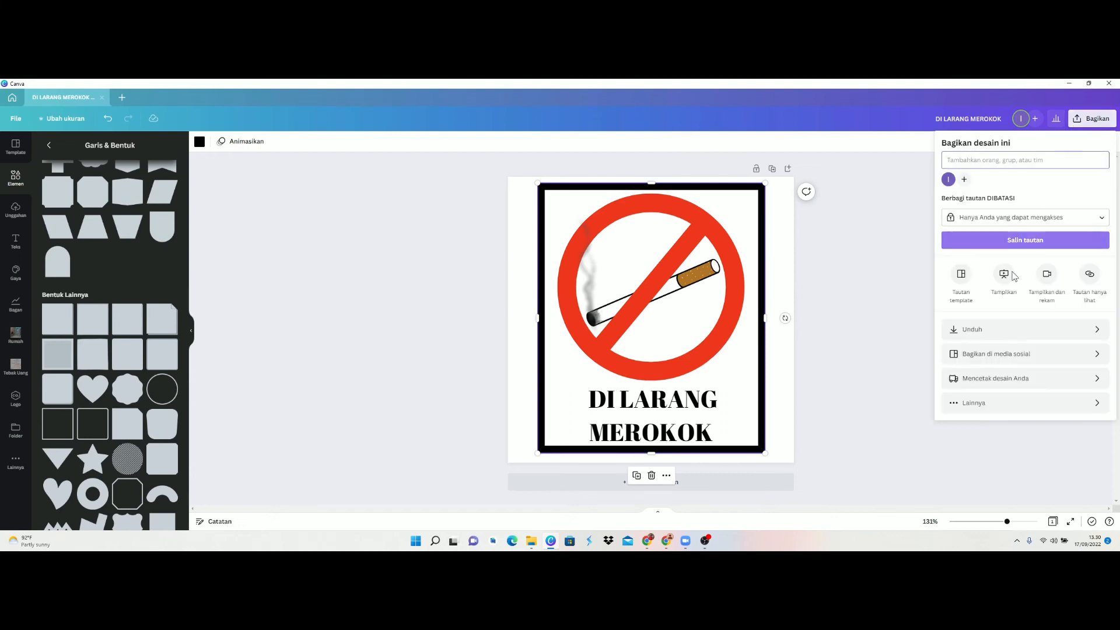
pyautogui.click(986, 337)
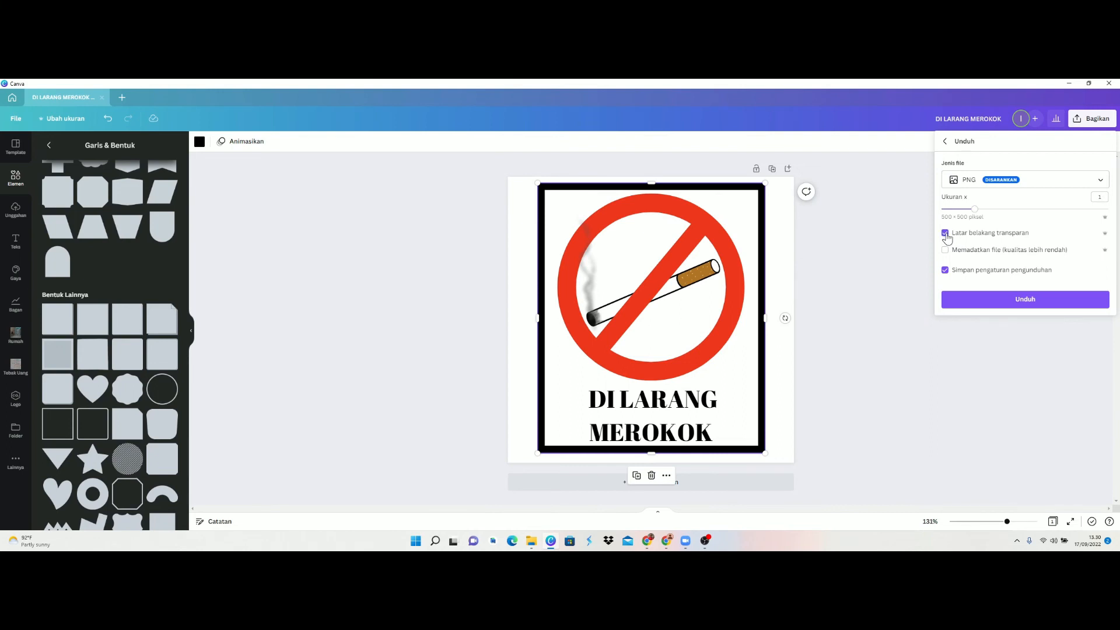
pyautogui.click(752, 222)
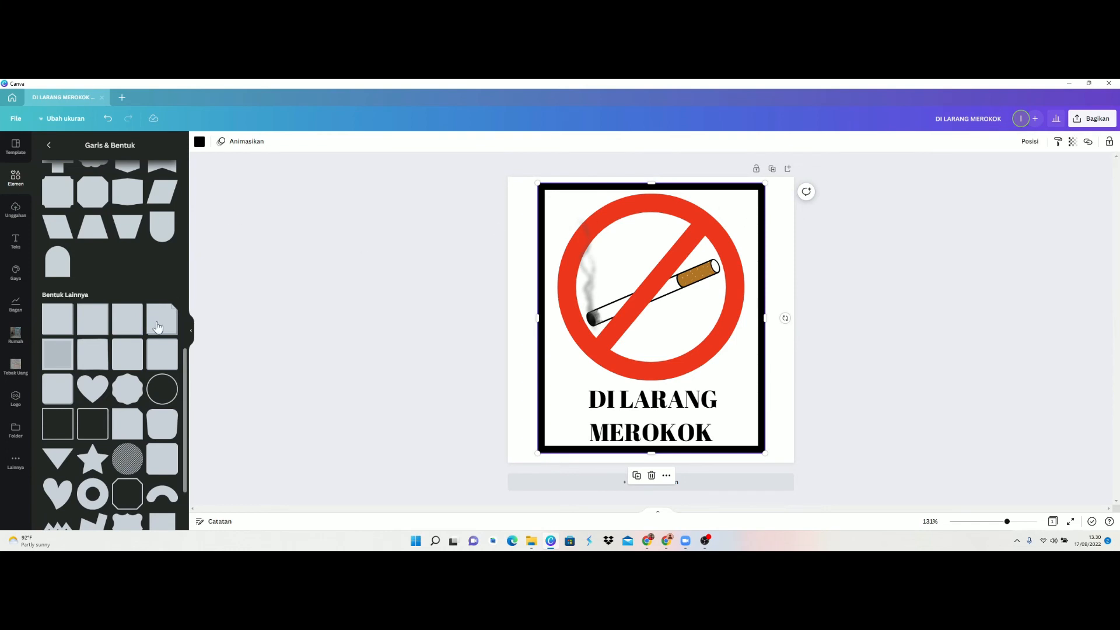
# - Insert the filled square from the basic shapes and delete the black outline frame
pyautogui.scroll(1, 101, 319)
pyautogui.scroll(10, 101, 320)
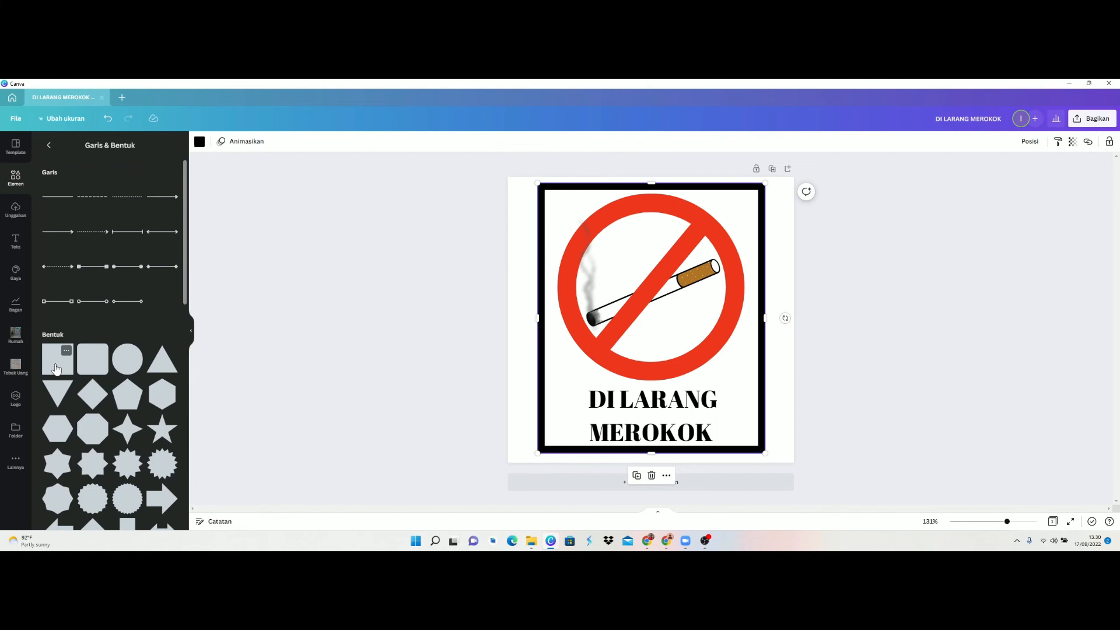
pyautogui.click(57, 361)
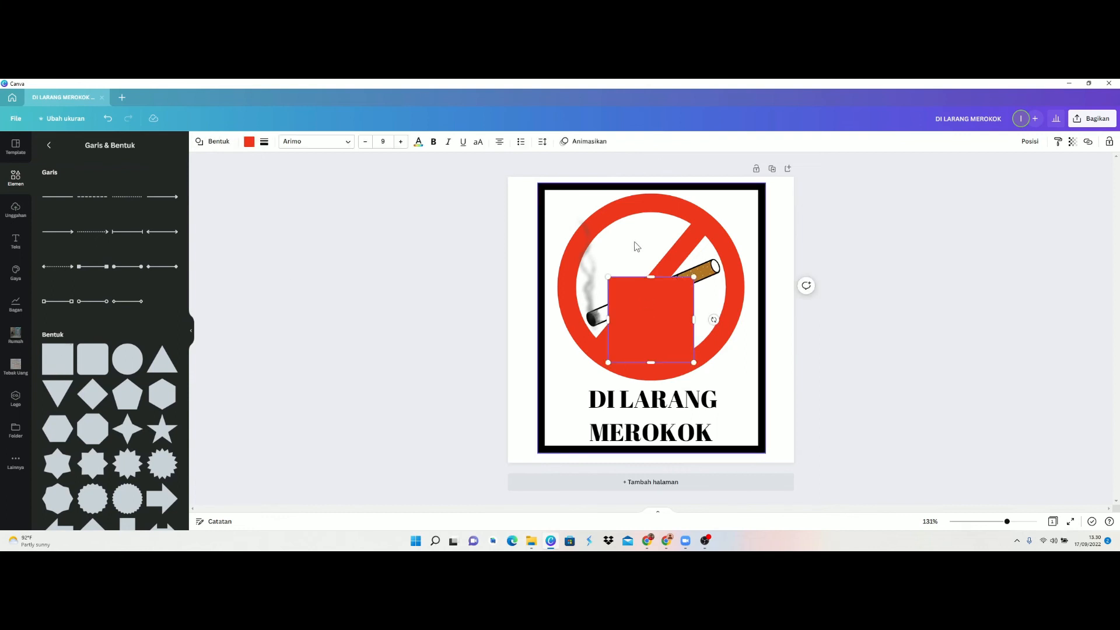
pyautogui.click(547, 200)
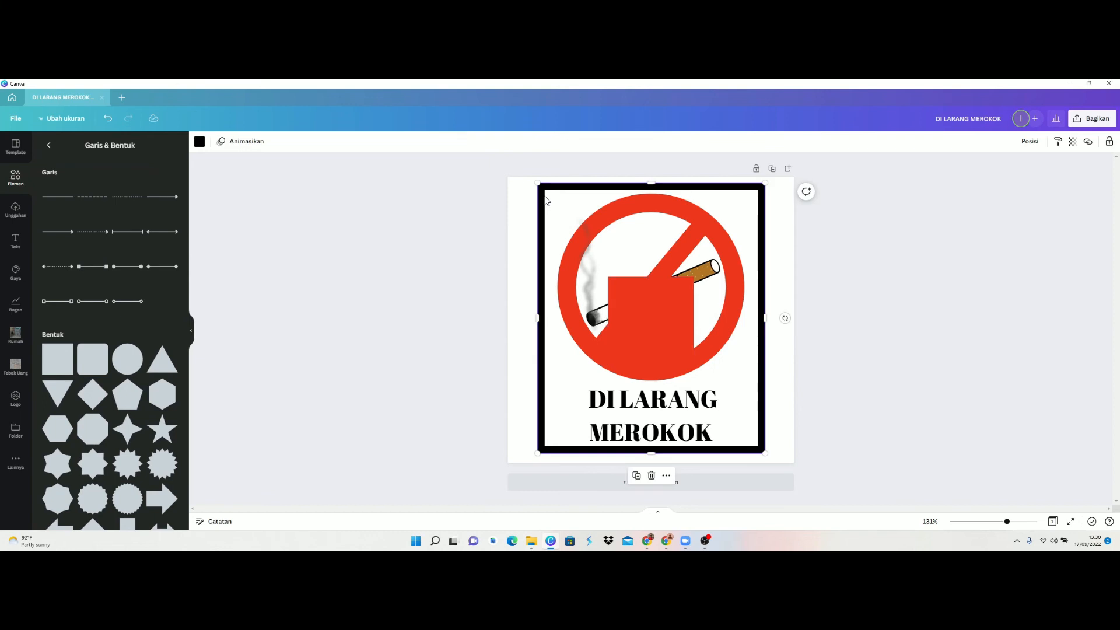
pyautogui.press('Delete')
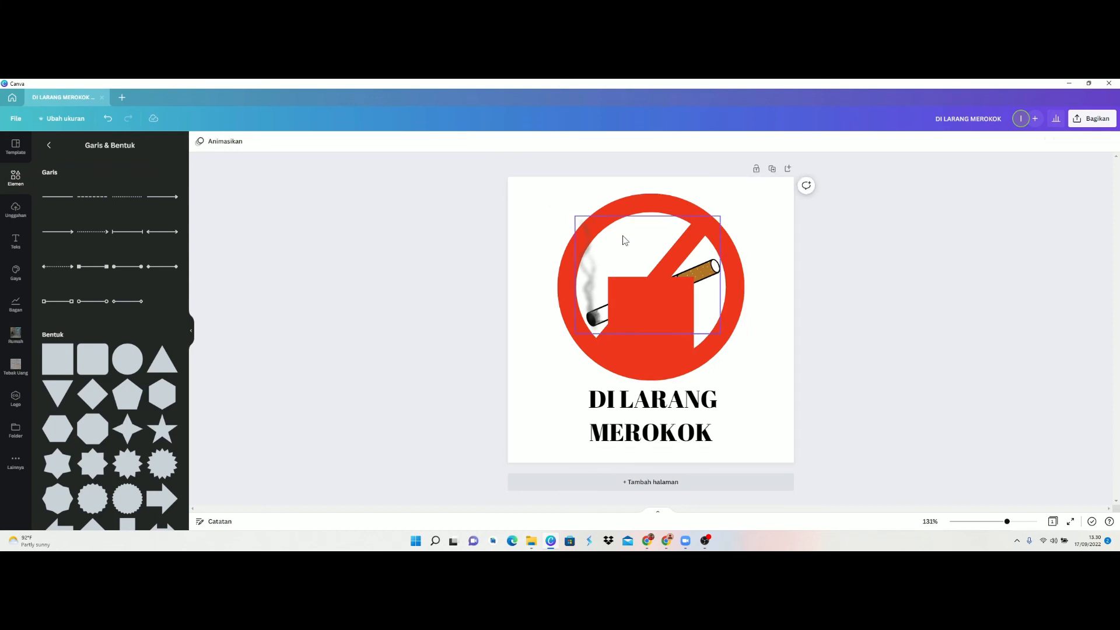
# - Move the red square to the upper-left part of the page and fill it with white
pyautogui.moveTo(641, 313); pyautogui.dragTo(573, 225)
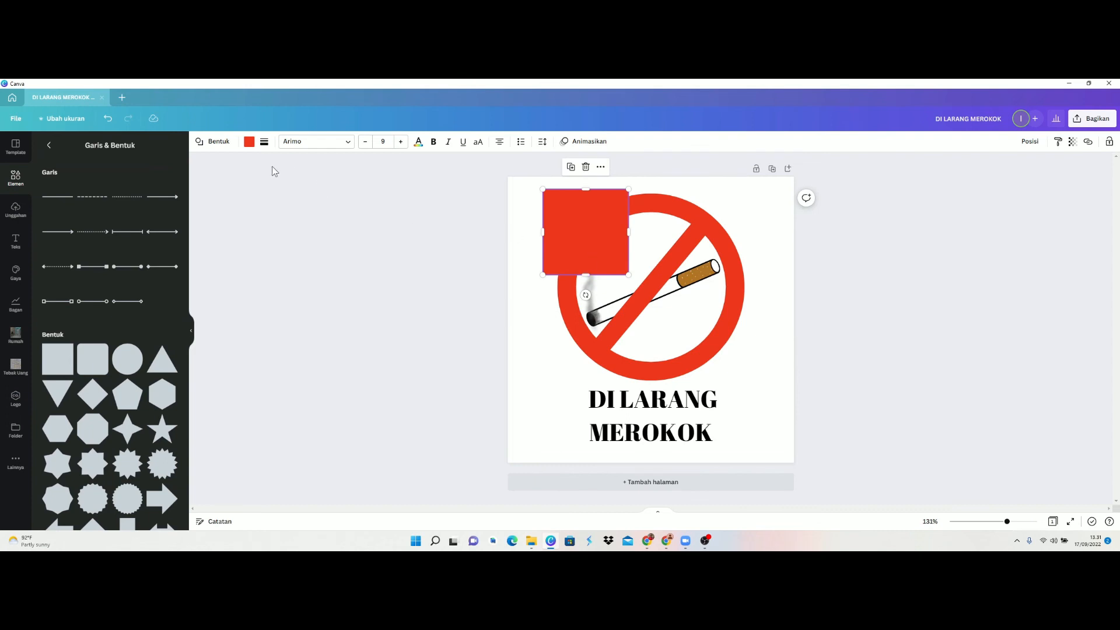
pyautogui.click(249, 143)
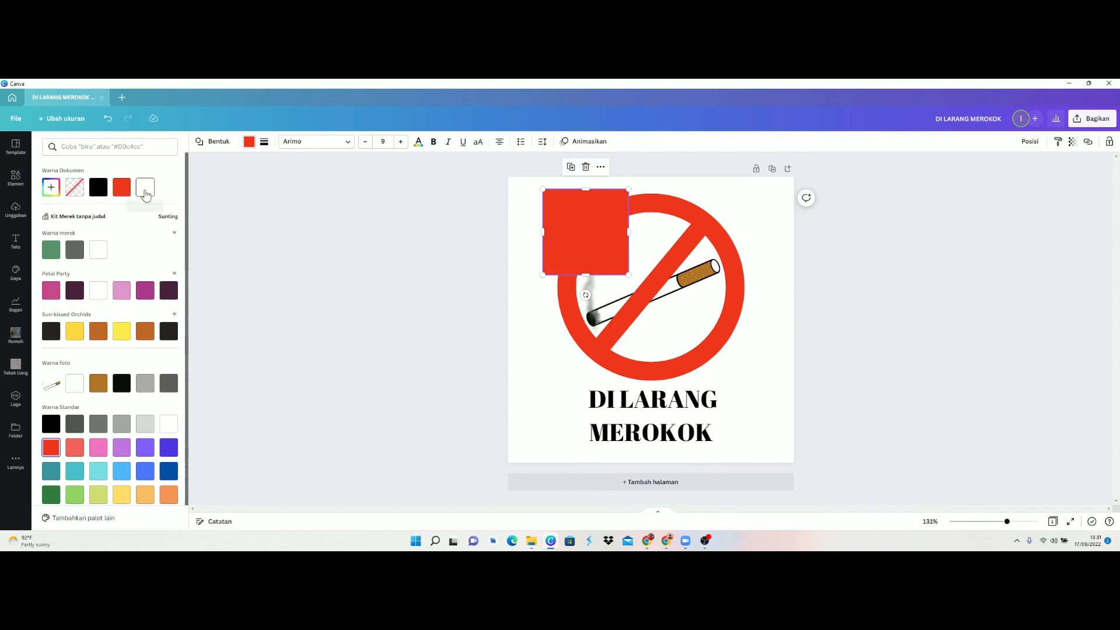
pyautogui.click(145, 191)
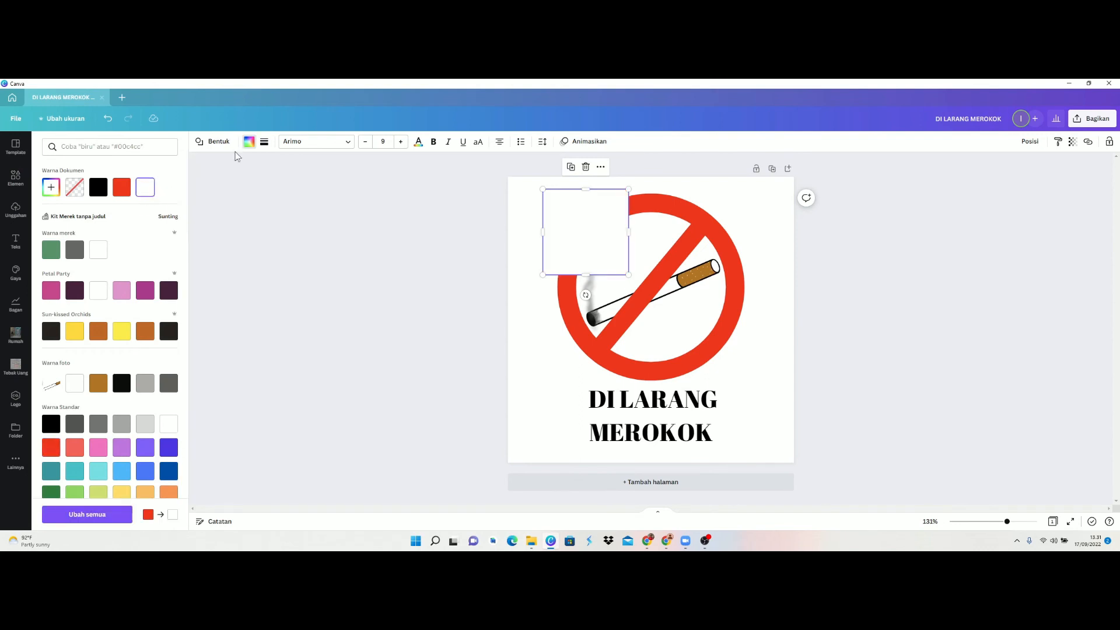
# - Give the white square a solid border with a thickness of 10
pyautogui.click(264, 142)
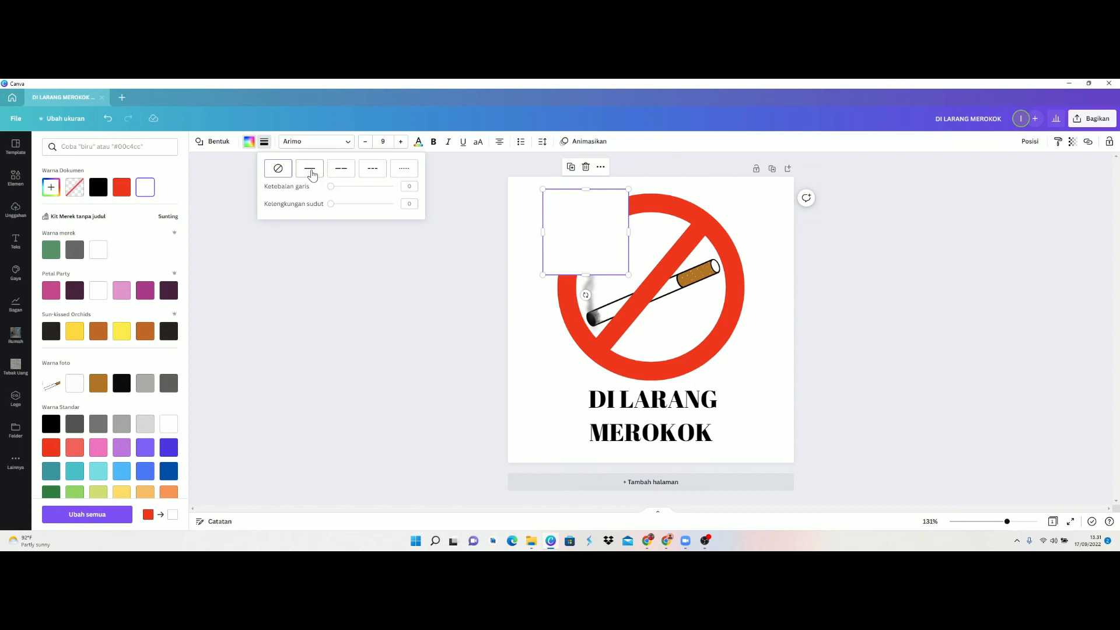
pyautogui.click(310, 171)
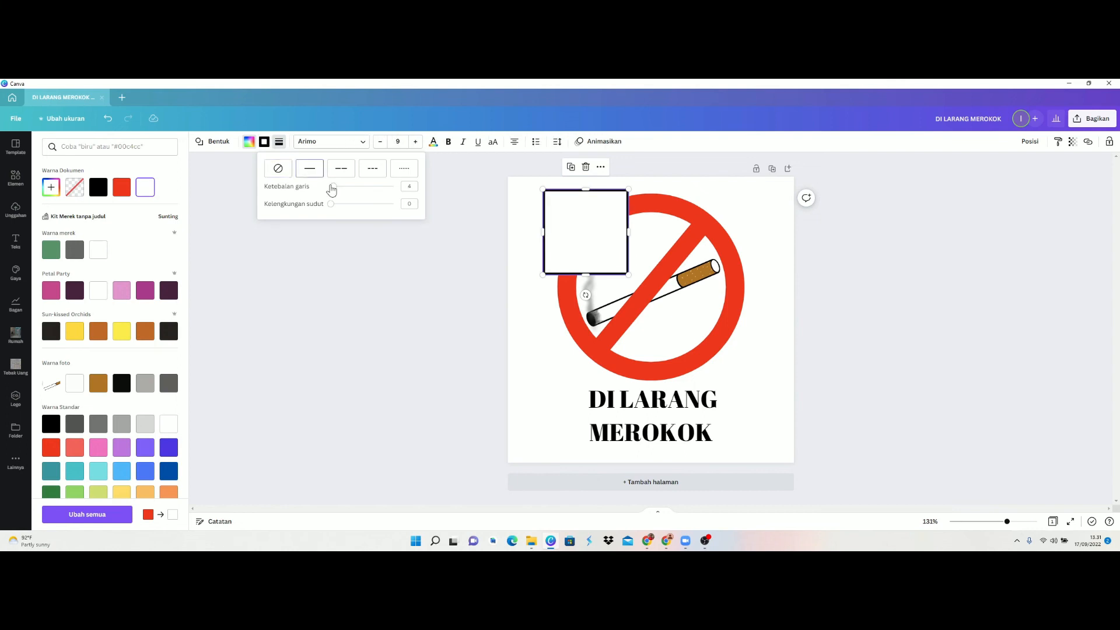
pyautogui.moveTo(333, 188); pyautogui.dragTo(339, 190)
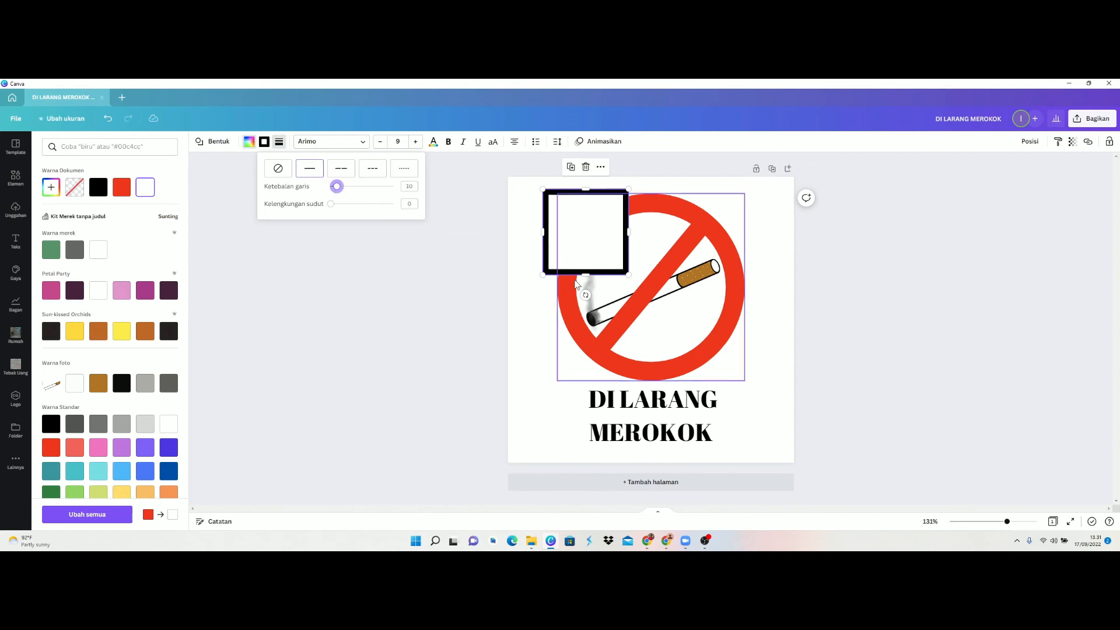
# - Stretch the bordered square into a tall rectangle that encloses both the prohibition sign and the text
pyautogui.moveTo(585, 274); pyautogui.dragTo(580, 451)
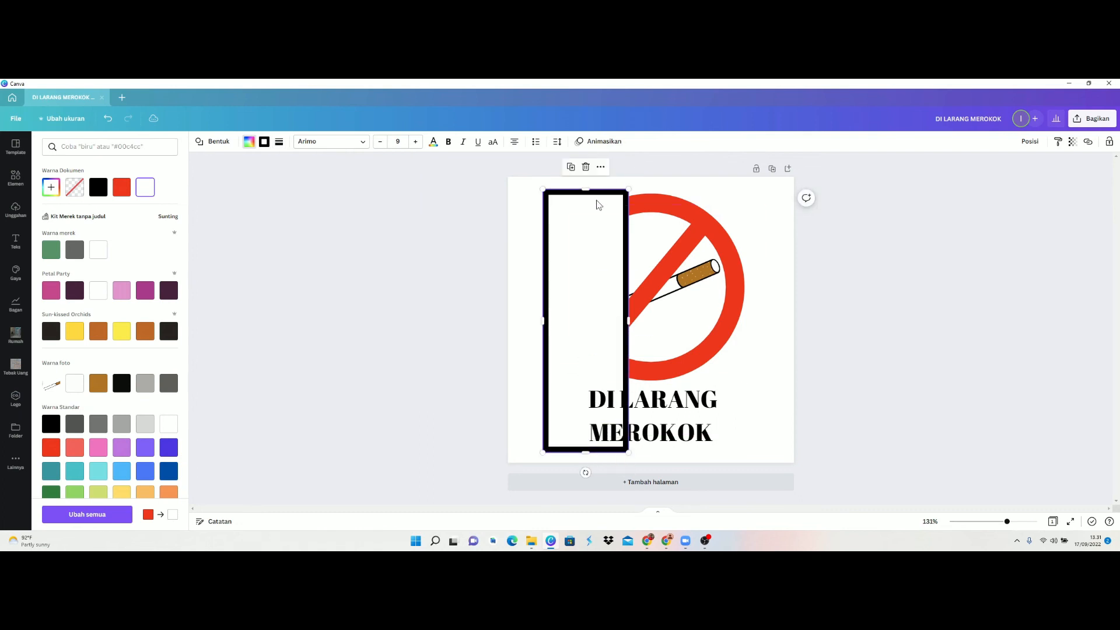
pyautogui.moveTo(587, 189); pyautogui.dragTo(586, 184)
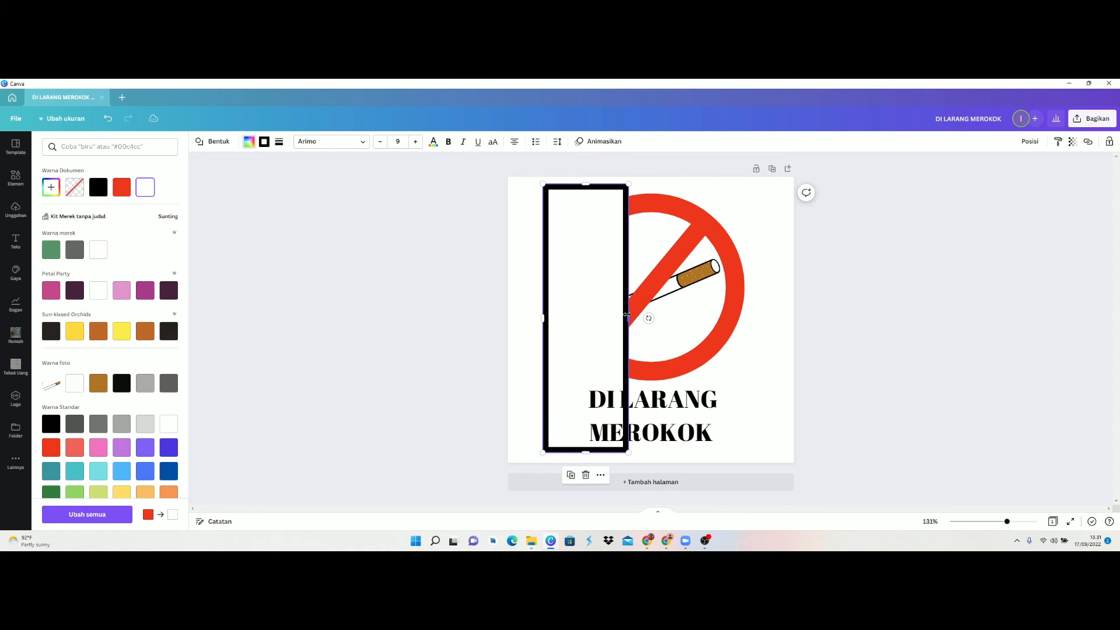
pyautogui.moveTo(629, 316); pyautogui.dragTo(756, 334)
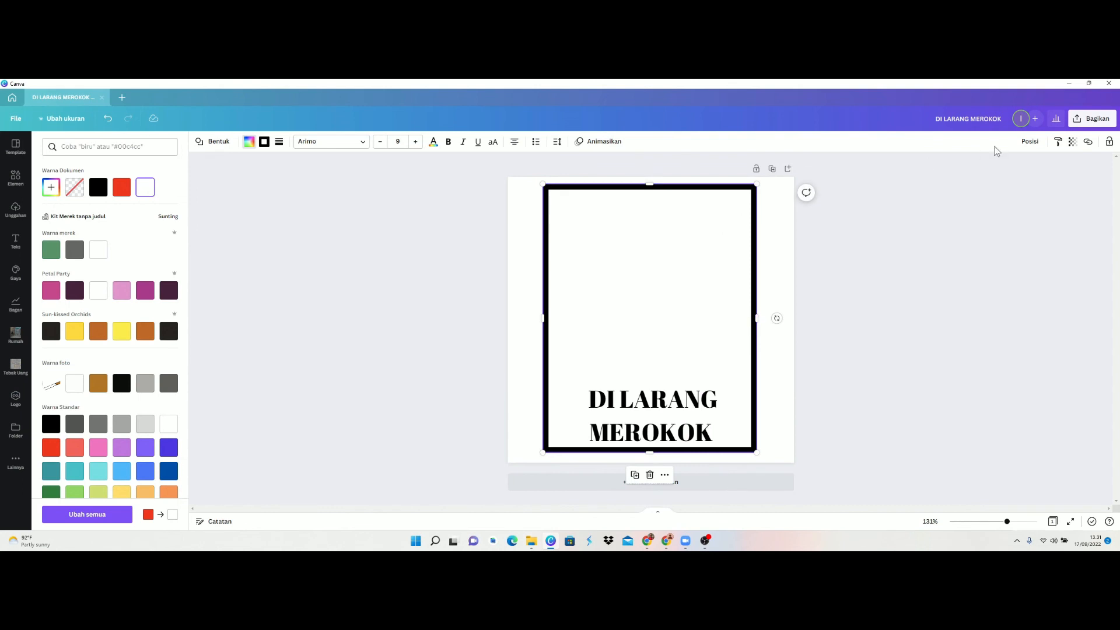
# - Send the black-bordered white rectangle backward until it lies behind the cigarette and the whole red prohibition sign
pyautogui.click(1030, 142)
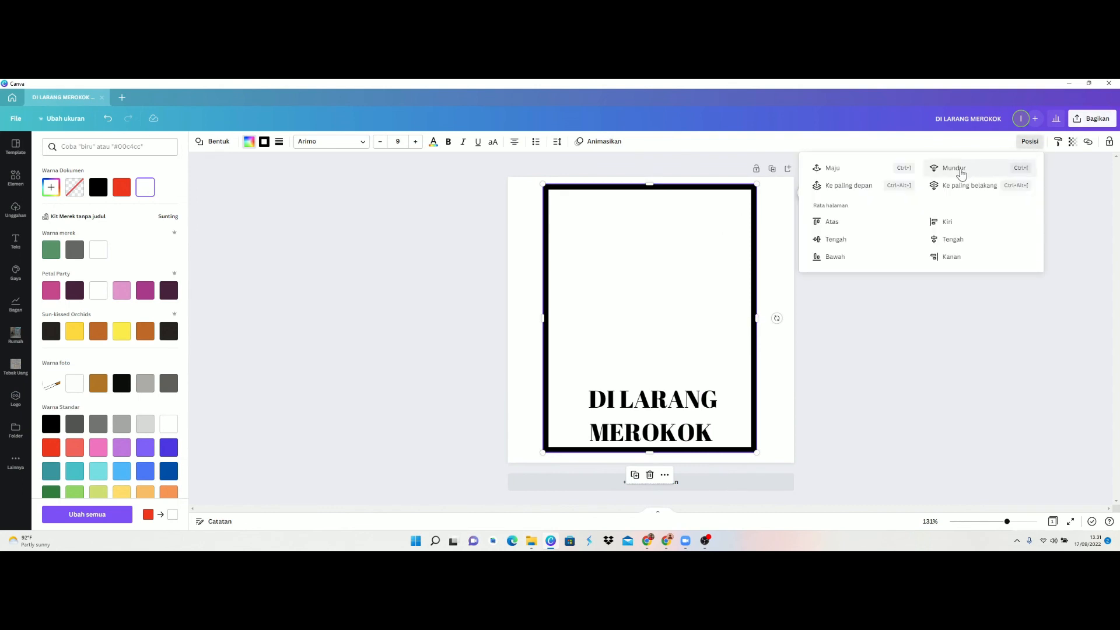
pyautogui.click(960, 173)
pyautogui.click(959, 173)
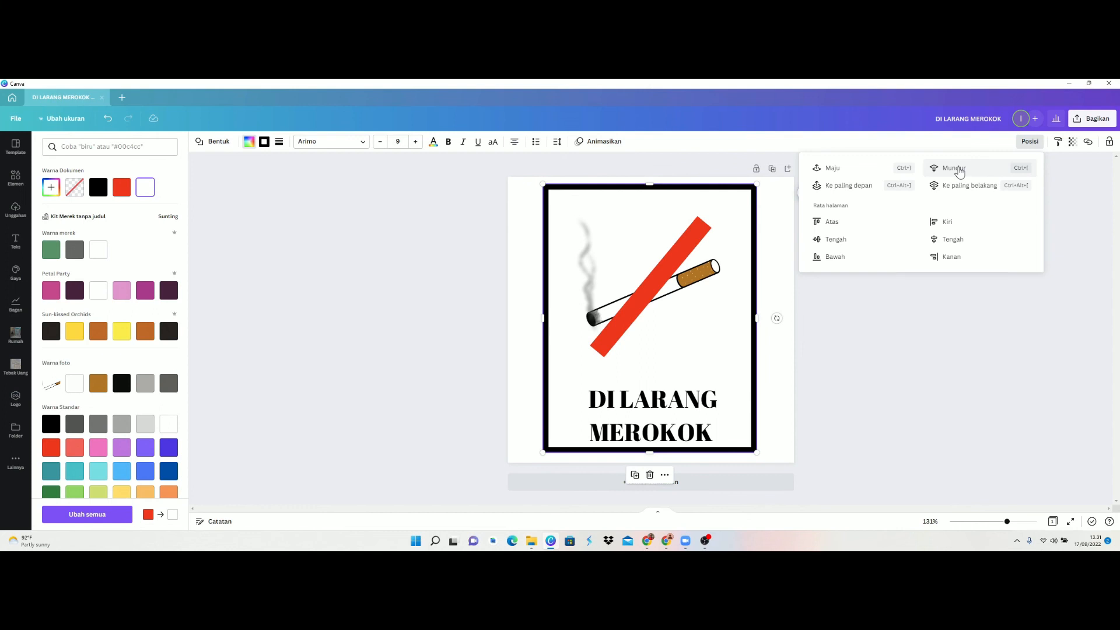
pyautogui.click(960, 169)
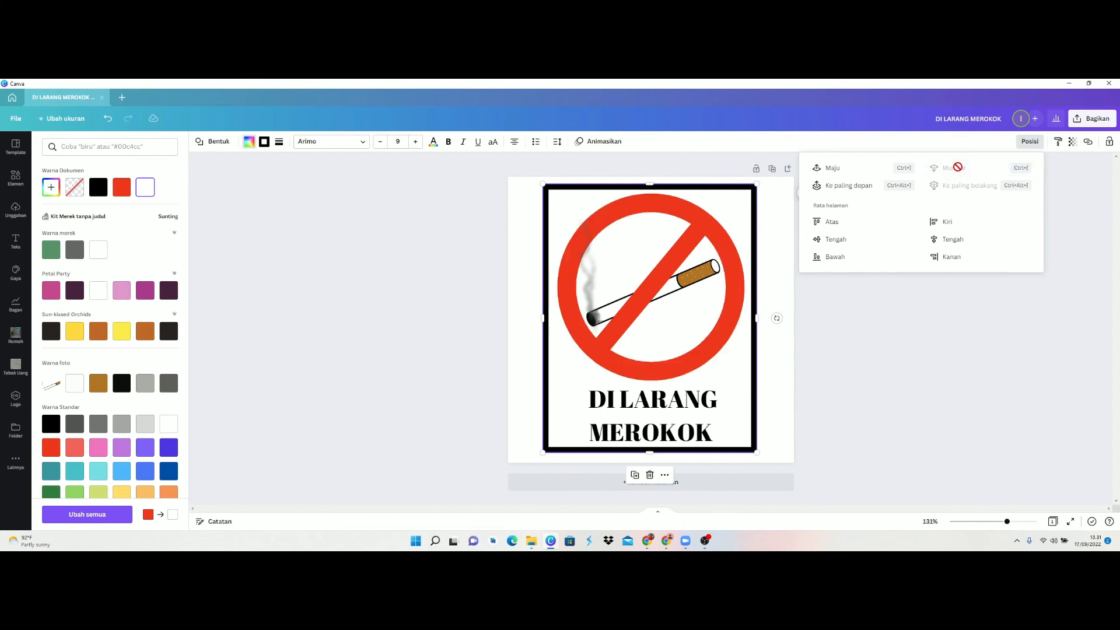
pyautogui.click(793, 408)
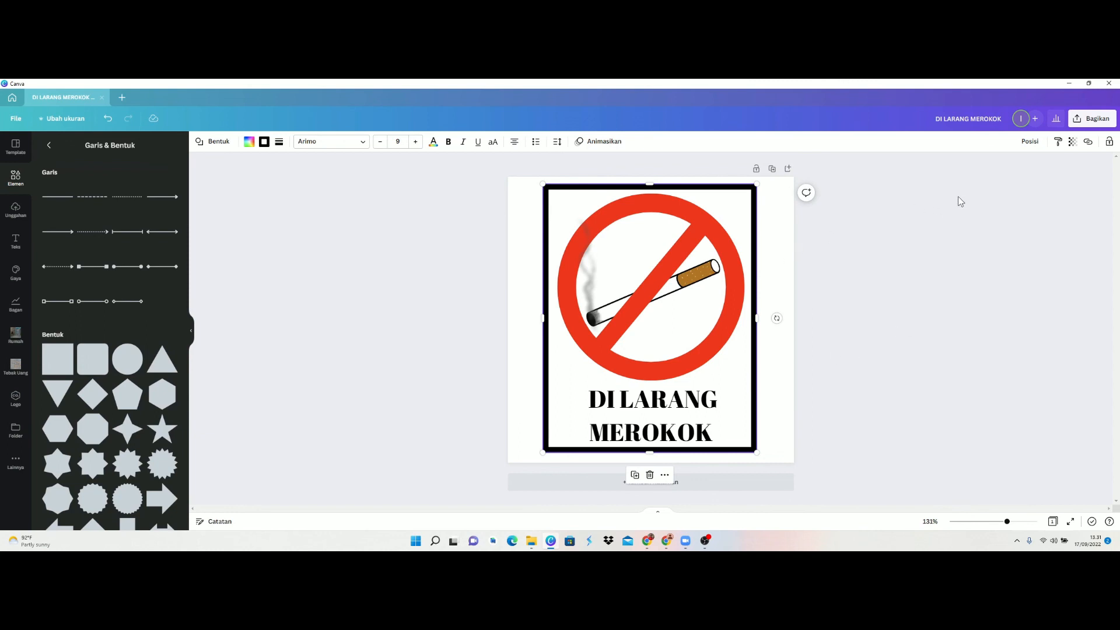
# - Download the design as a PNG with a transparent background, saving it in Downloads as "DI LARANG MEROKOK 1.png"
pyautogui.click(1085, 121)
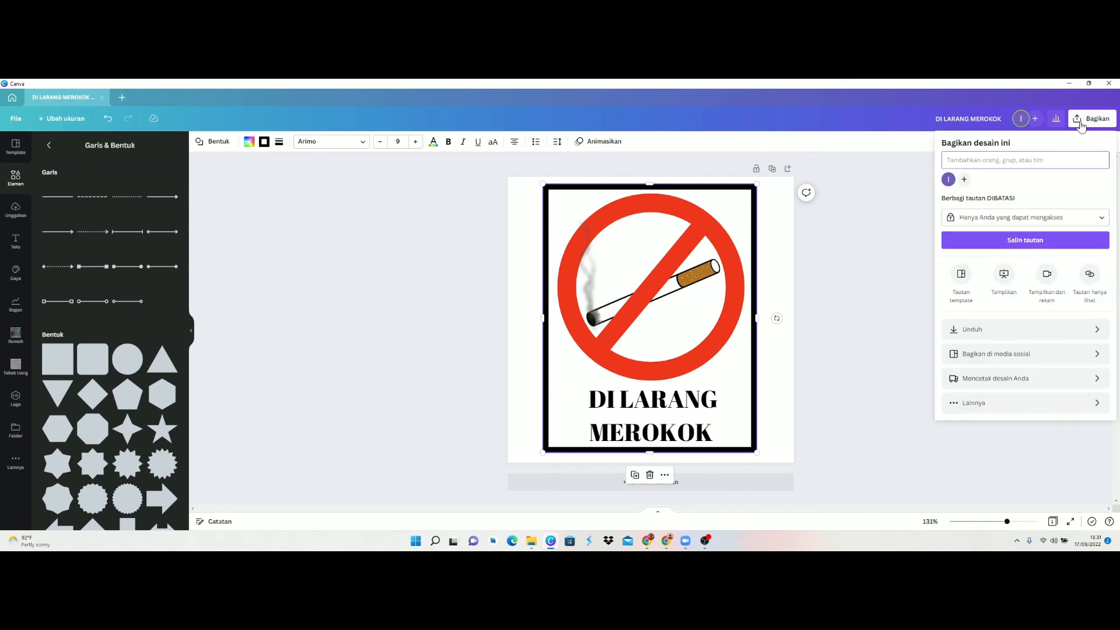
pyautogui.click(984, 329)
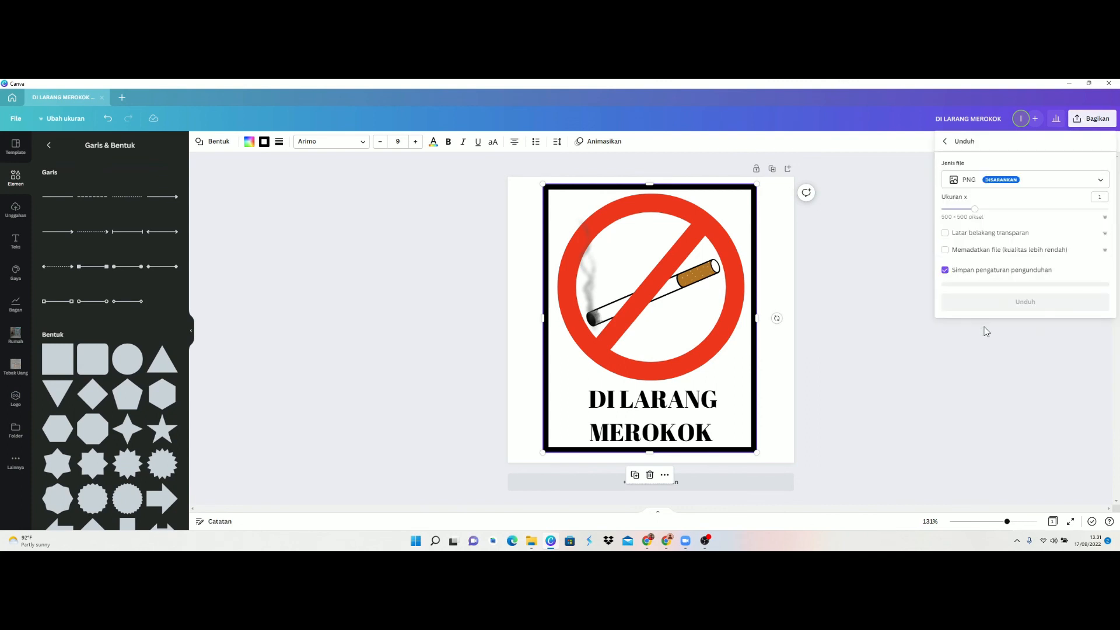
pyautogui.click(946, 234)
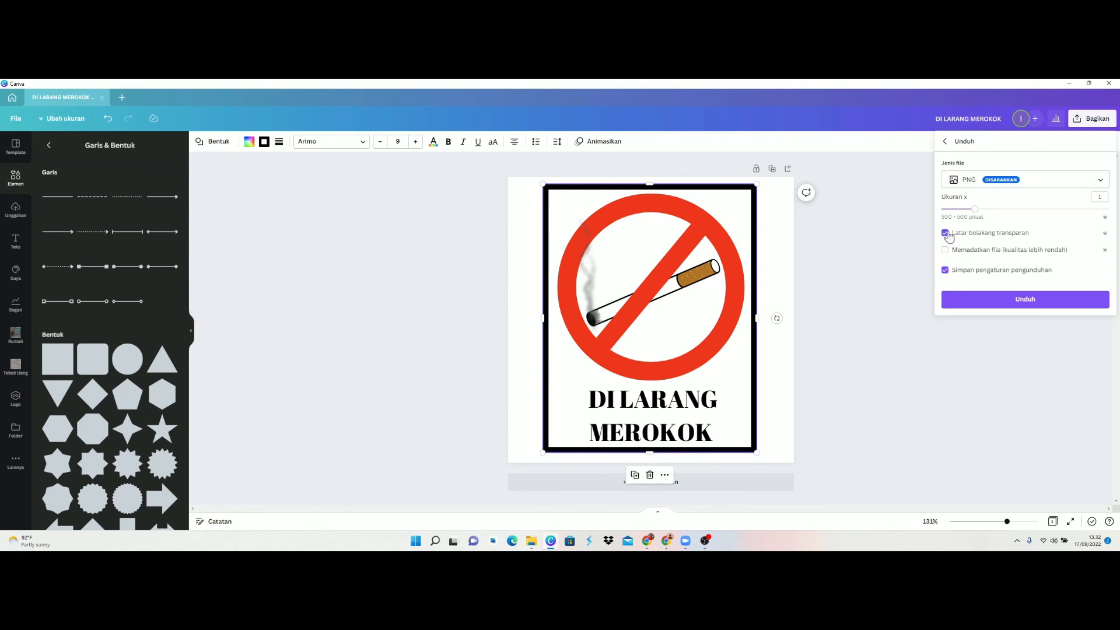
pyautogui.click(1026, 305)
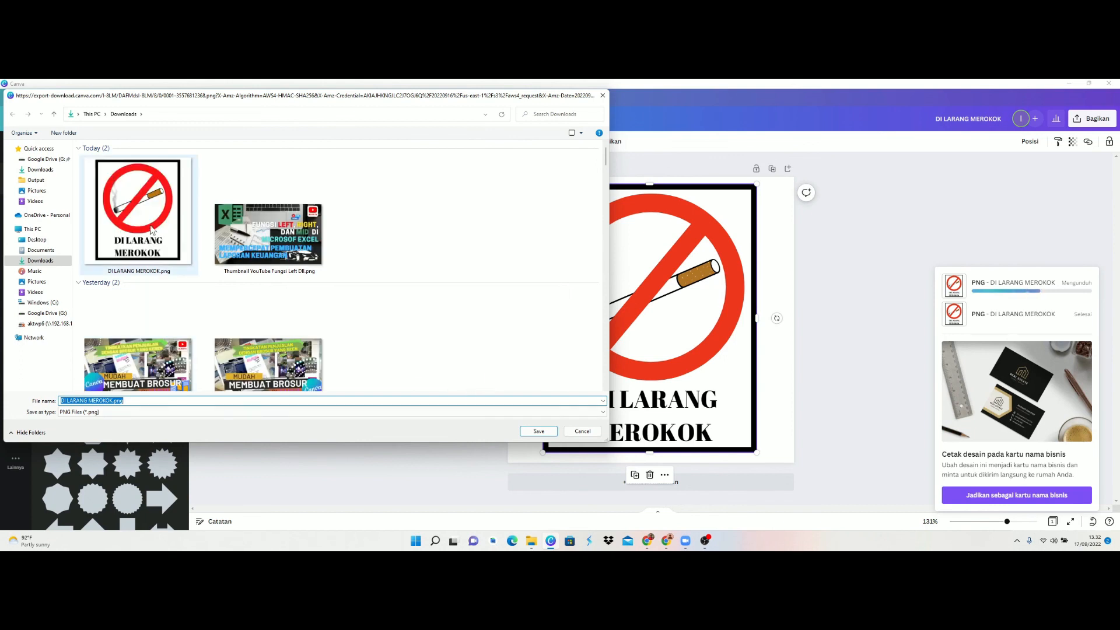
pyautogui.click(114, 400)
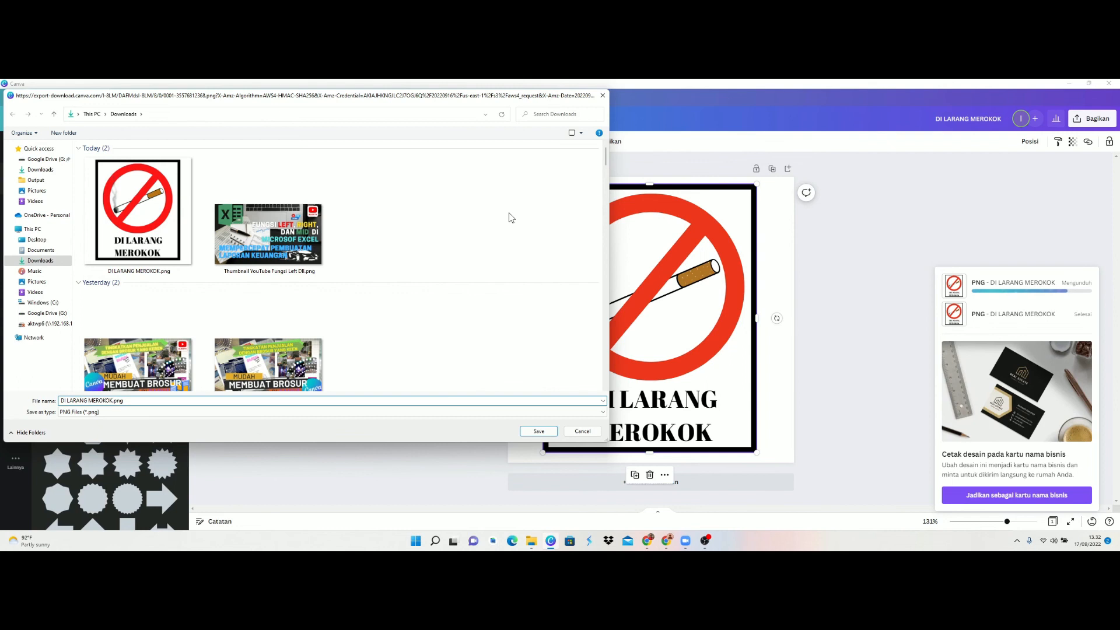
pyautogui.write('1')
pyautogui.click(530, 432)
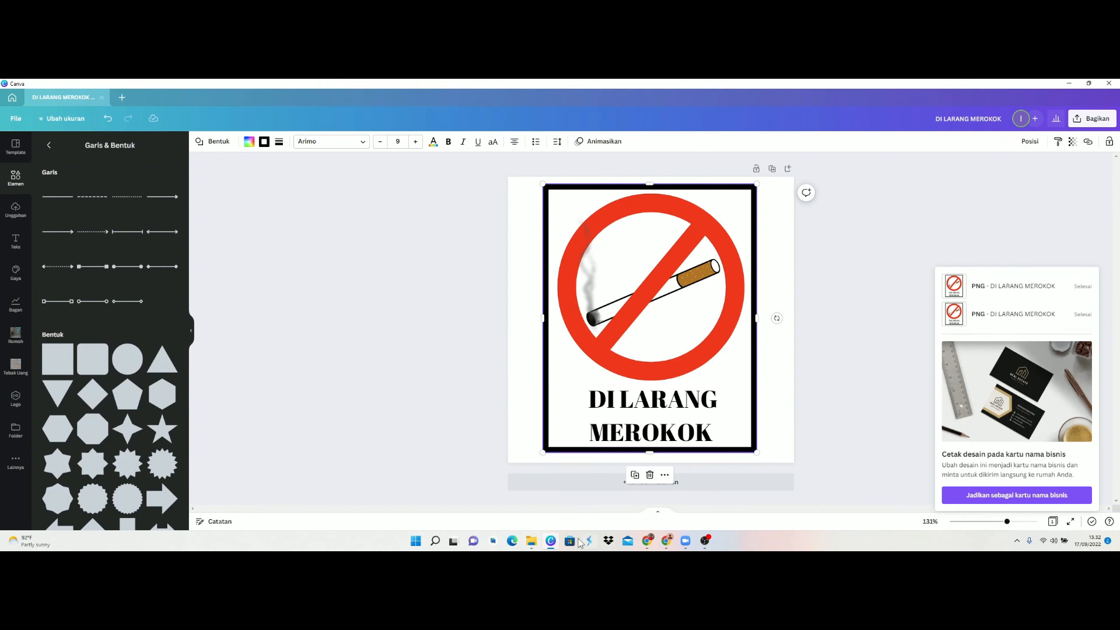
# - Switch to File Explorer and view the exported "DI LARANG MEROKOK 1.png" in the image viewer
pyautogui.click(531, 540)
pyautogui.click(430, 216)
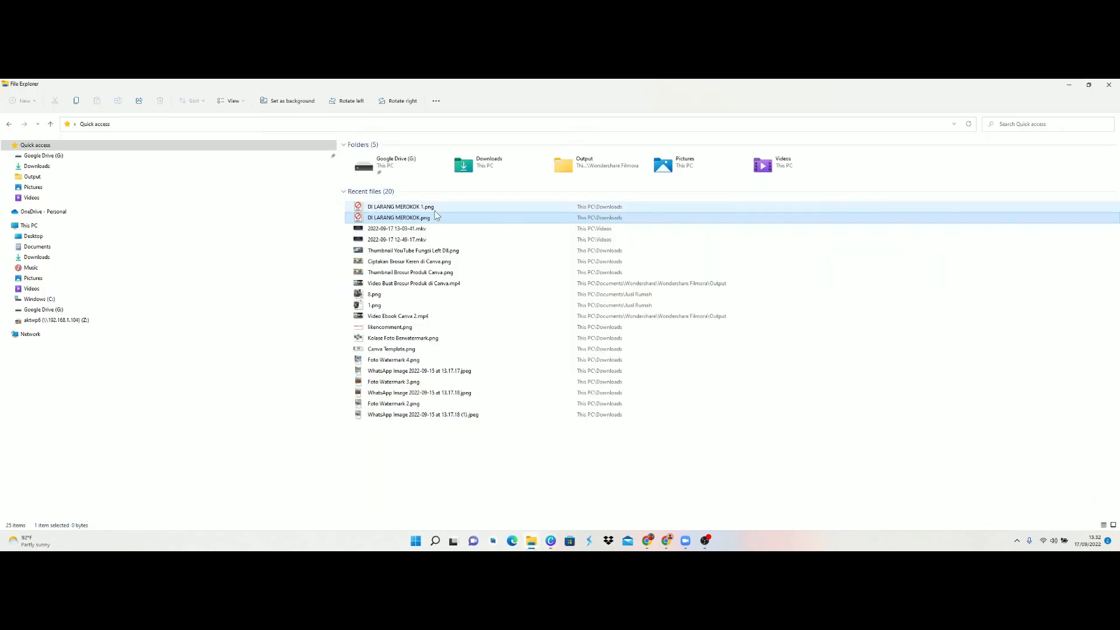
pyautogui.doubleClick(430, 208)
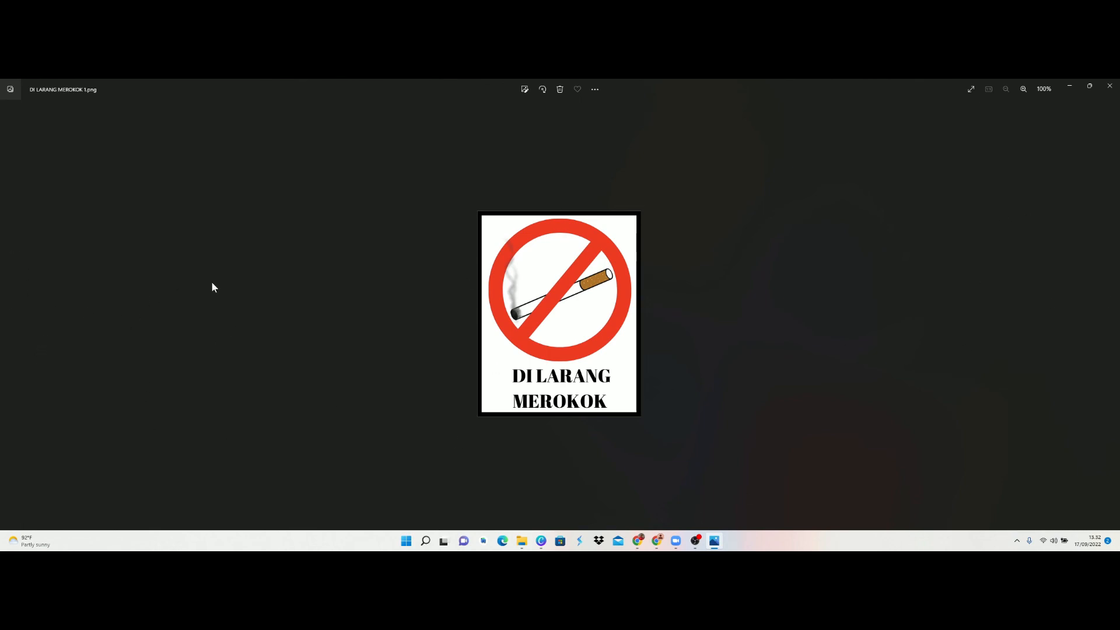
pyautogui.click(1068, 86)
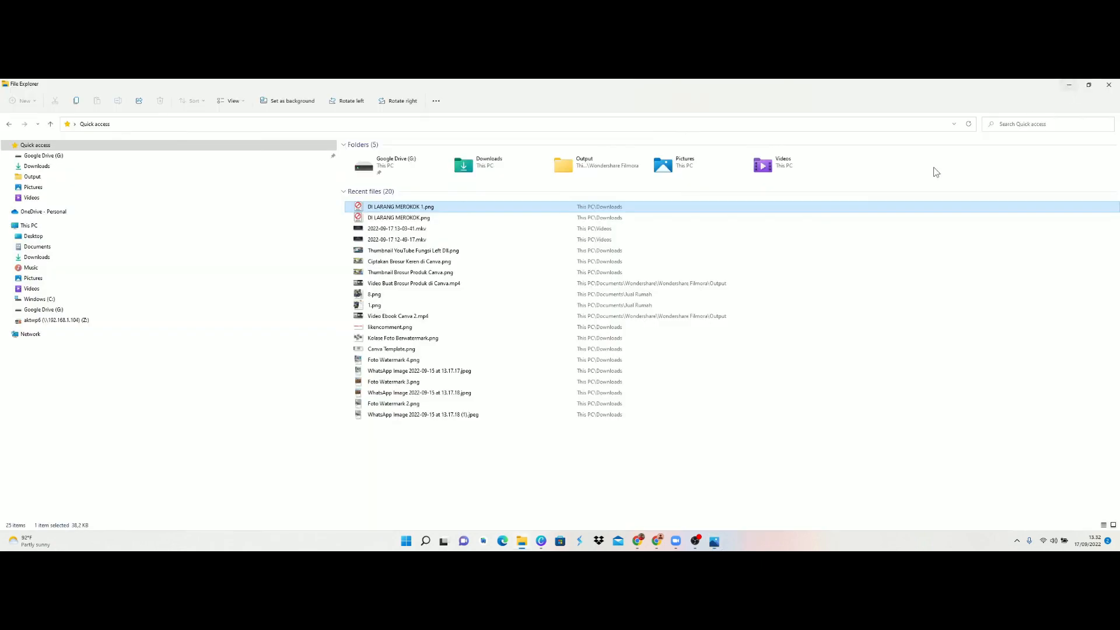
# - View the earlier export "DI LARANG MEROKOK.png" for comparison and close the image viewer windows
pyautogui.doubleClick(412, 218)
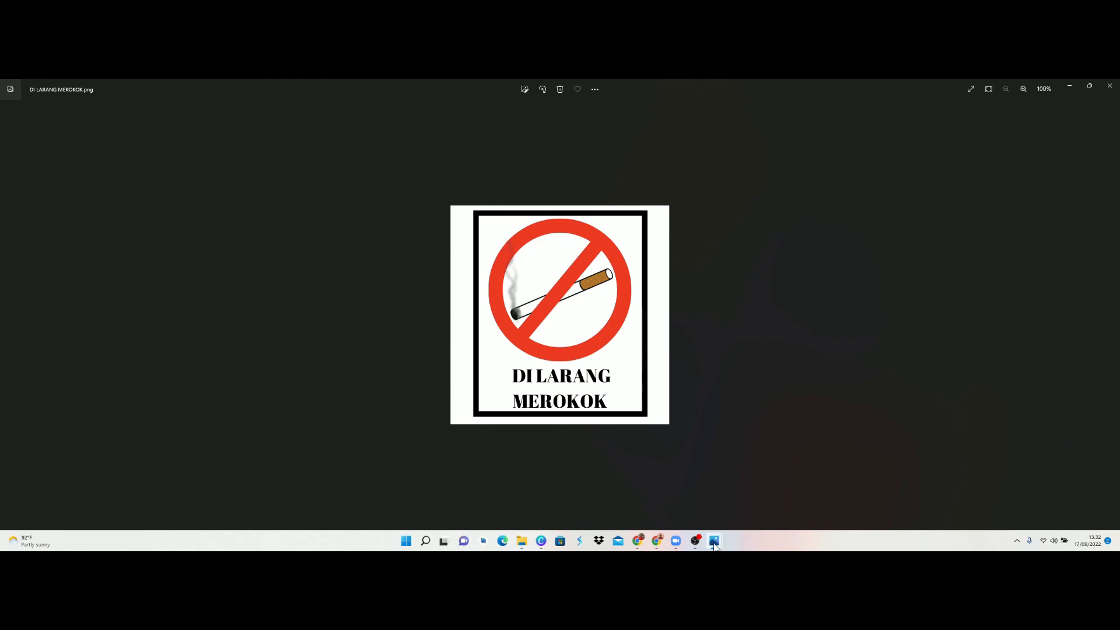
pyautogui.moveTo(714, 540)
pyautogui.click(687, 488)
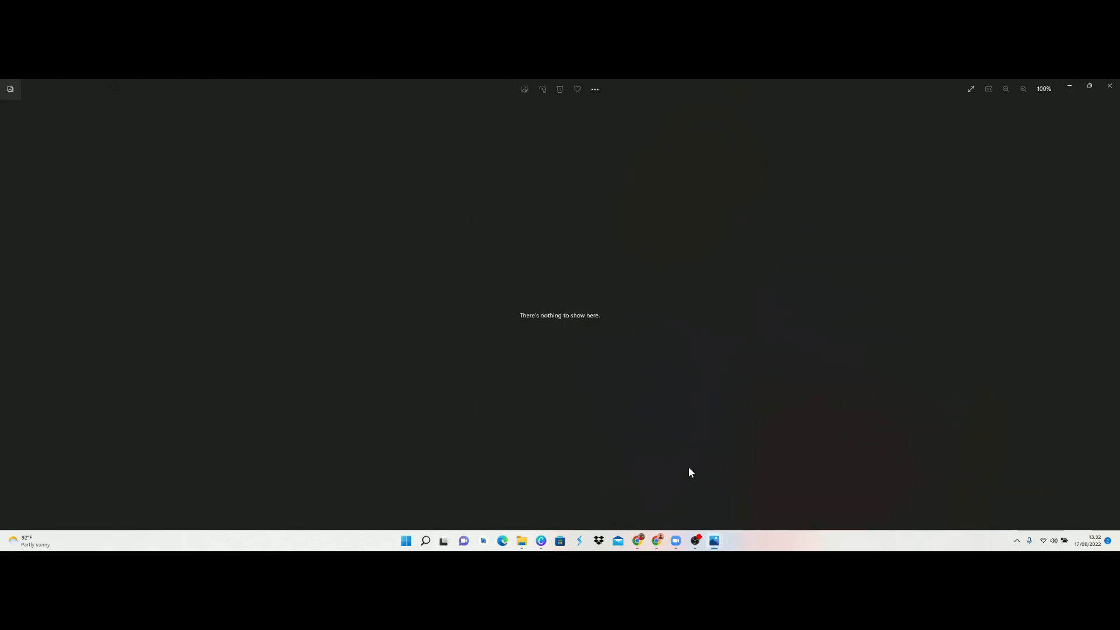
pyautogui.click(1112, 88)
pyautogui.click(1110, 86)
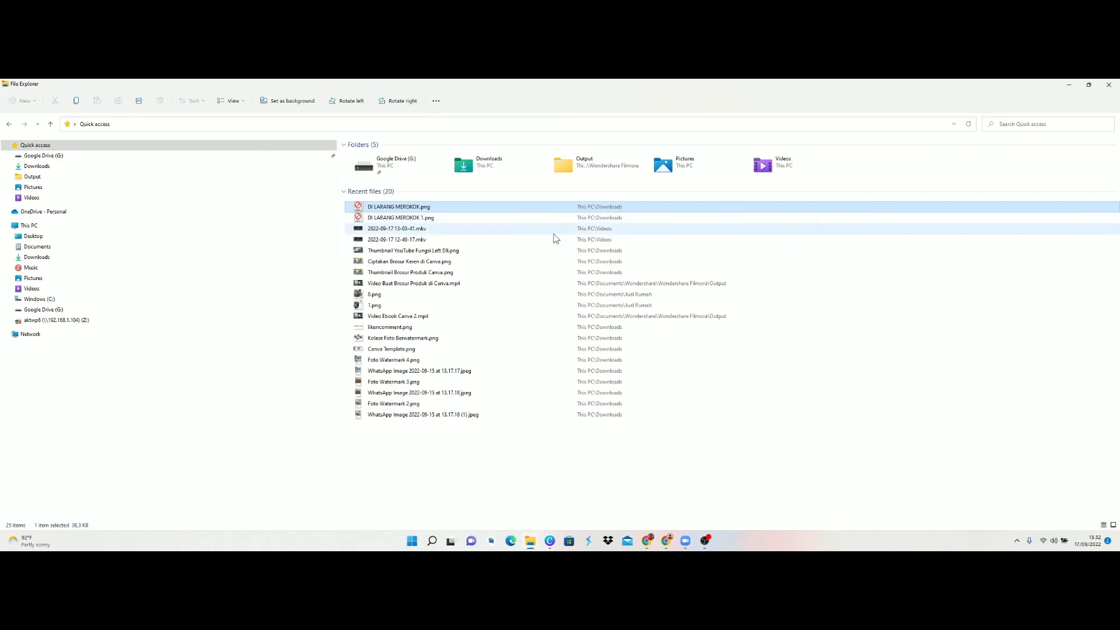
# - View "DI LARANG MEROKOK 1.png" once more, close it and return to the Canva design
pyautogui.doubleClick(419, 217)
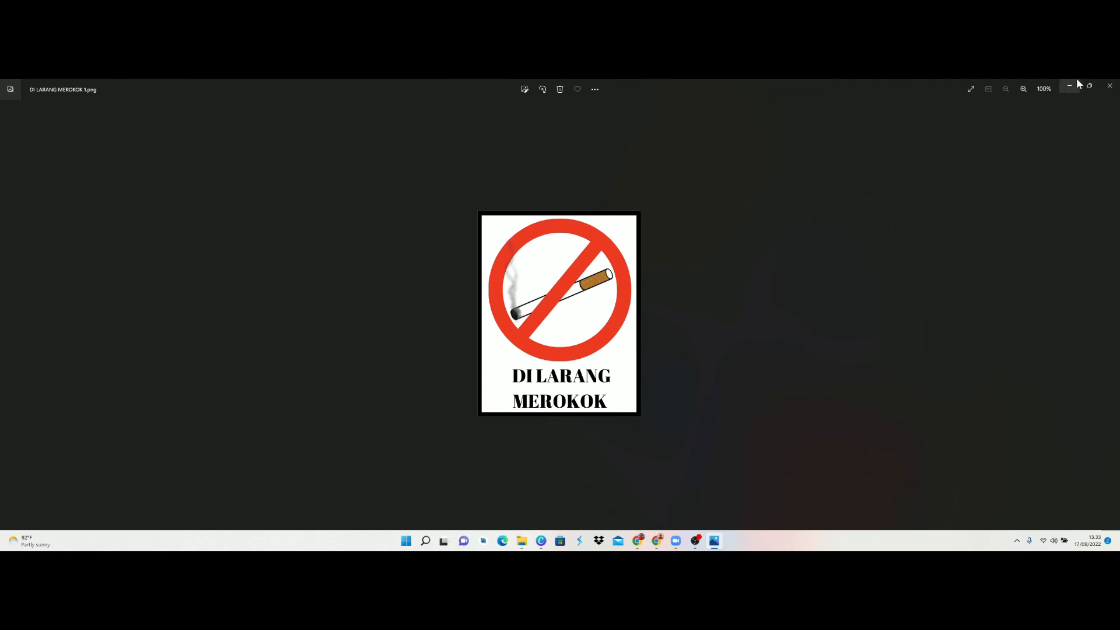
pyautogui.click(1117, 84)
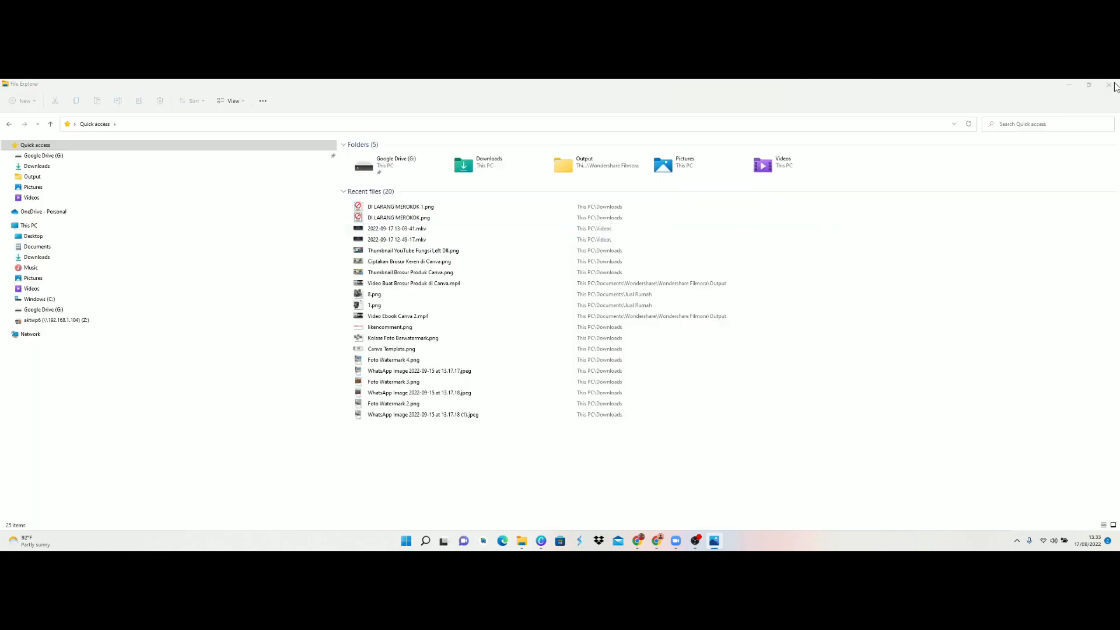
pyautogui.click(1068, 84)
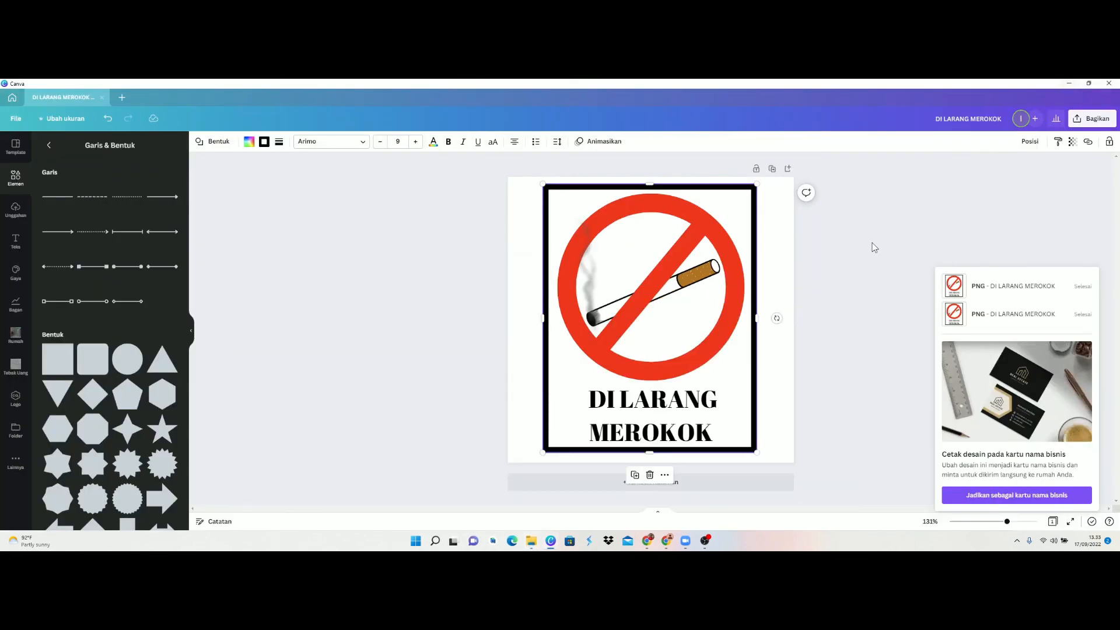
pyautogui.click(1069, 83)
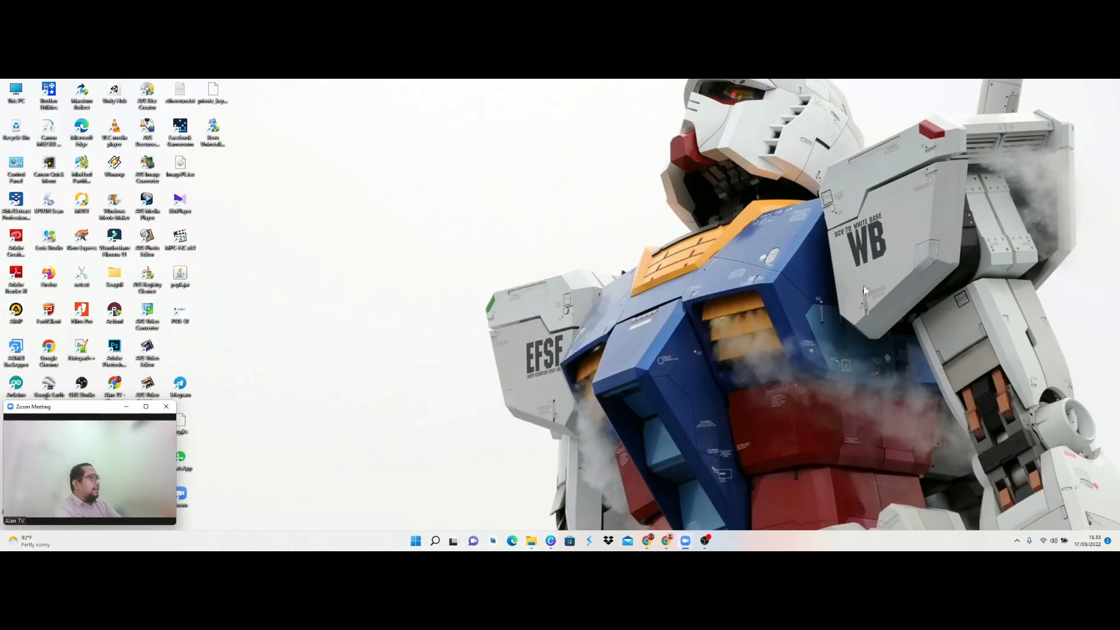
pyautogui.click(148, 409)
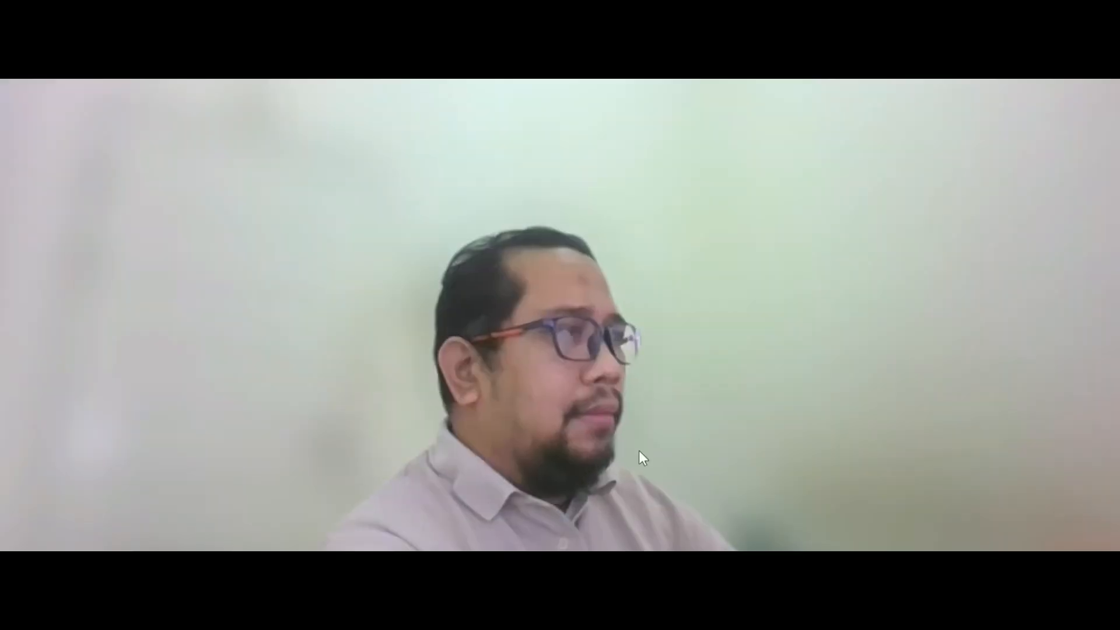